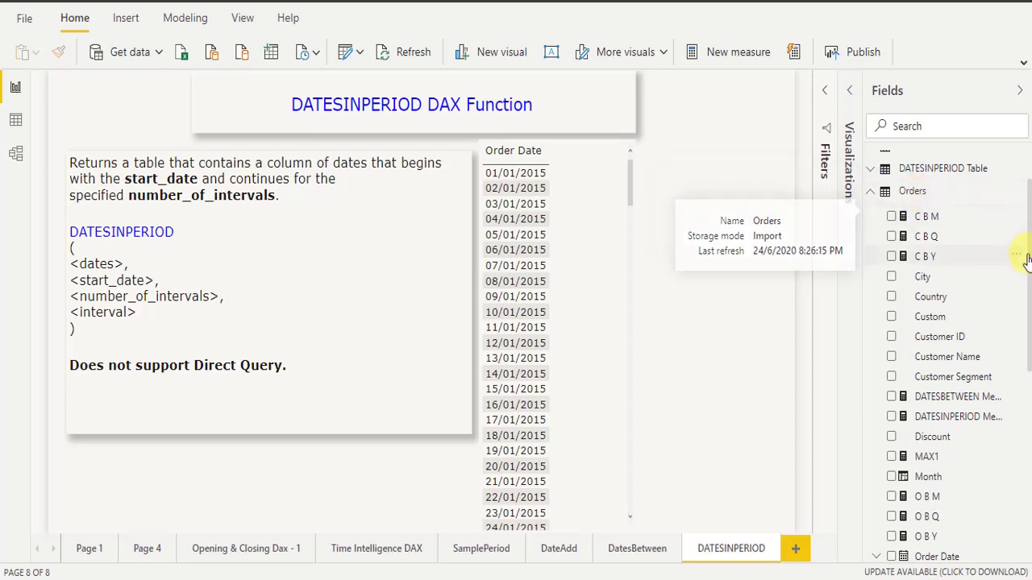
Look over the Orders table's Order Date field and the range of dates in the Order Date table visual
scroll(1030, 261, down, 3)
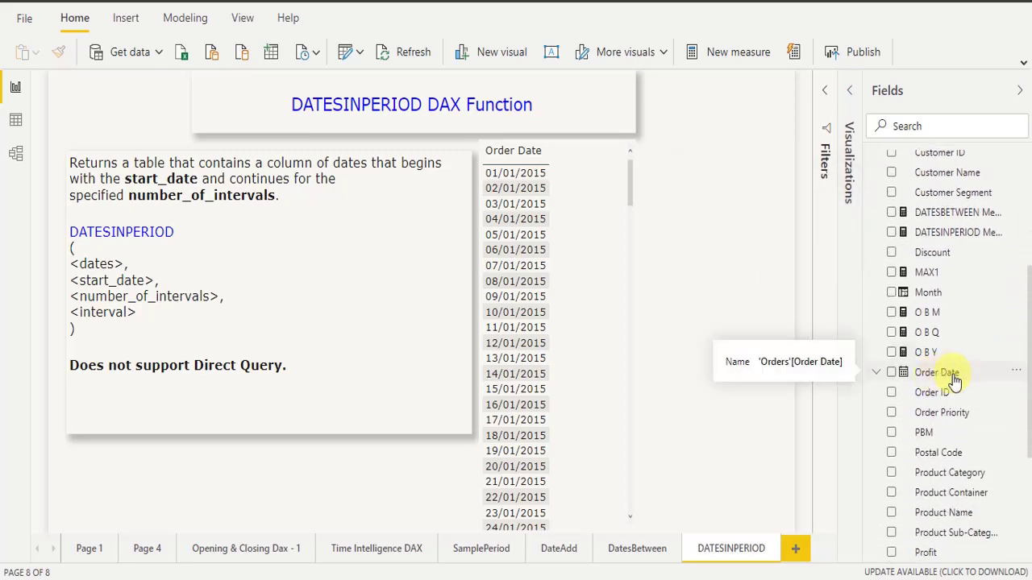
scroll(954, 380, up, 4)
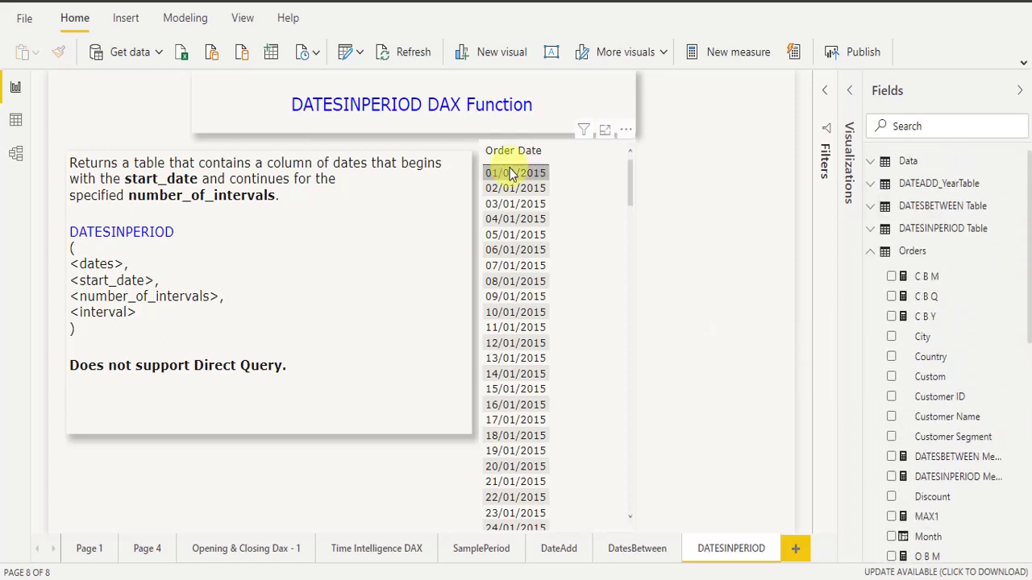
click(587, 153)
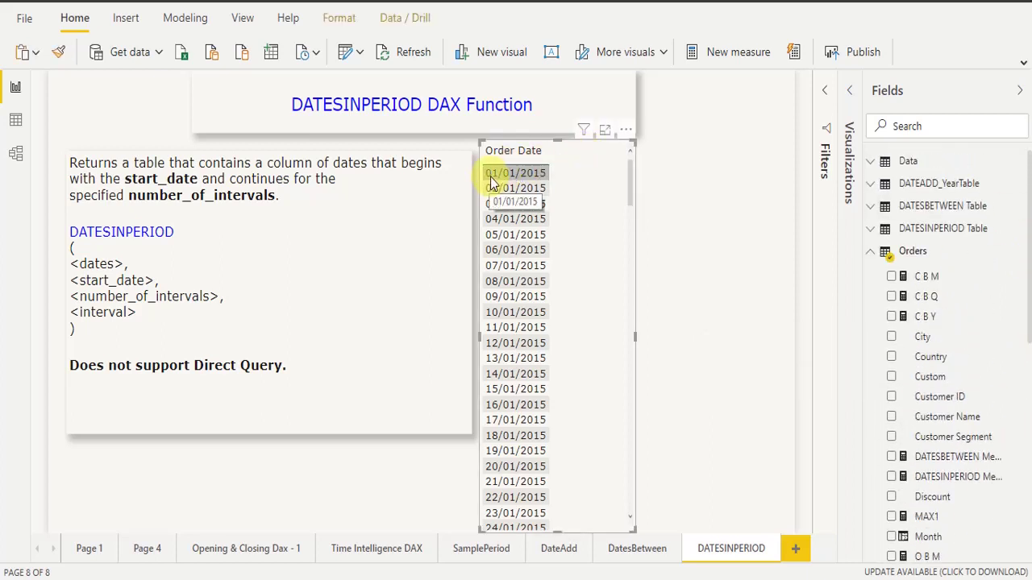
drag(628, 177, 628, 507)
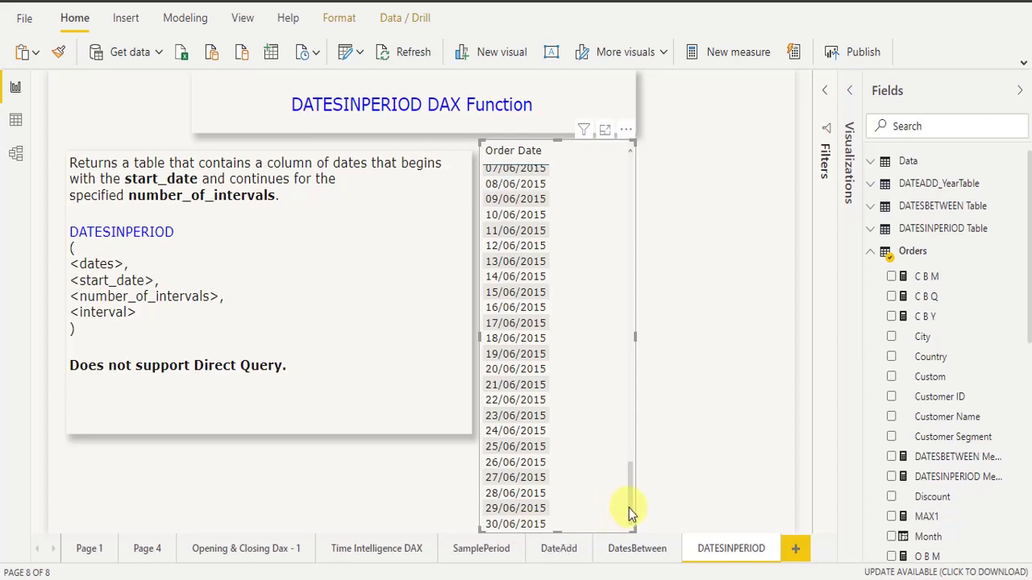
click(659, 234)
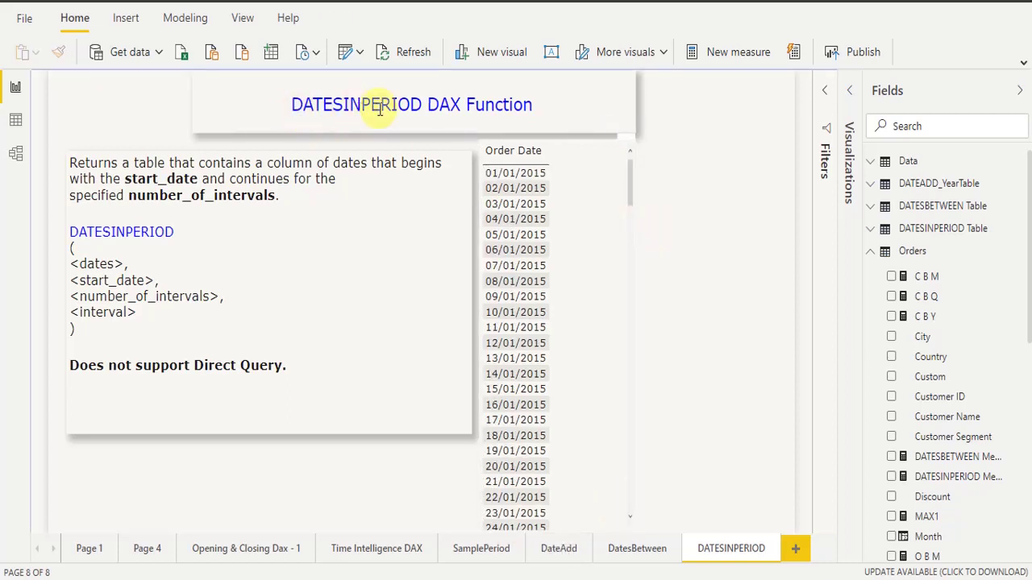
Open the full formula of the DATESINPERIOD Table and examine its overall expression and table name
click(187, 19)
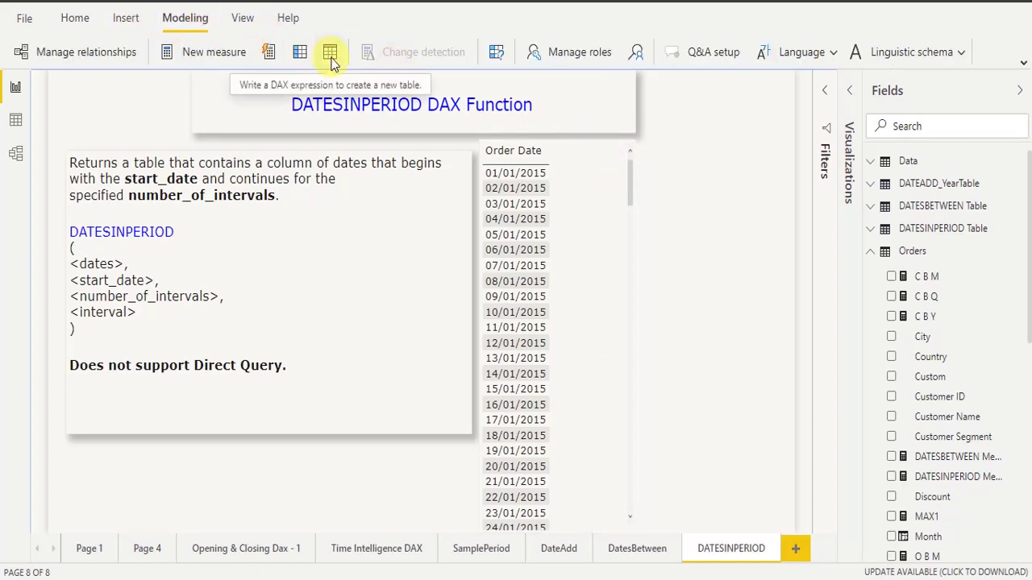
click(887, 232)
click(826, 87)
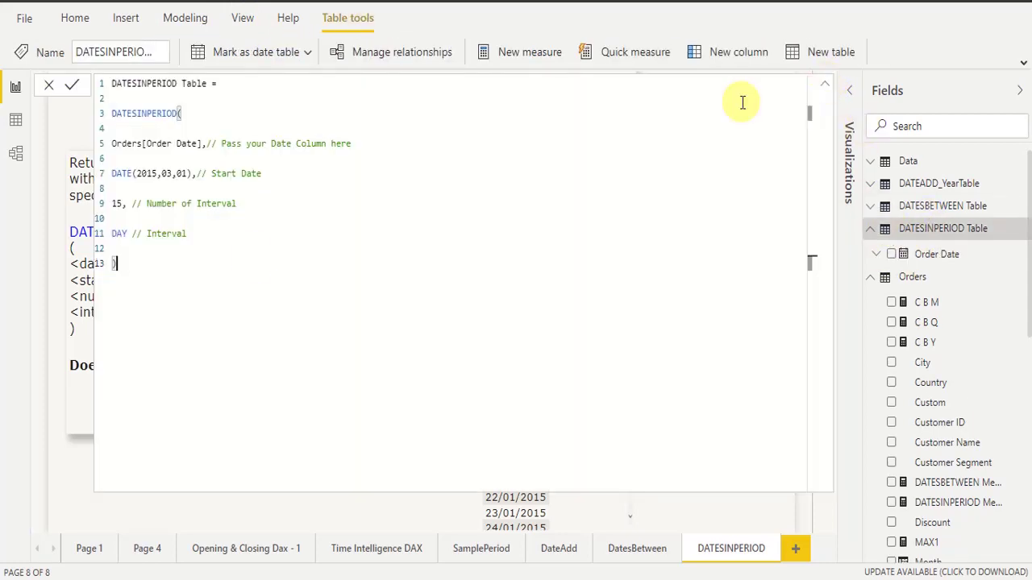
drag(177, 281, 127, 101)
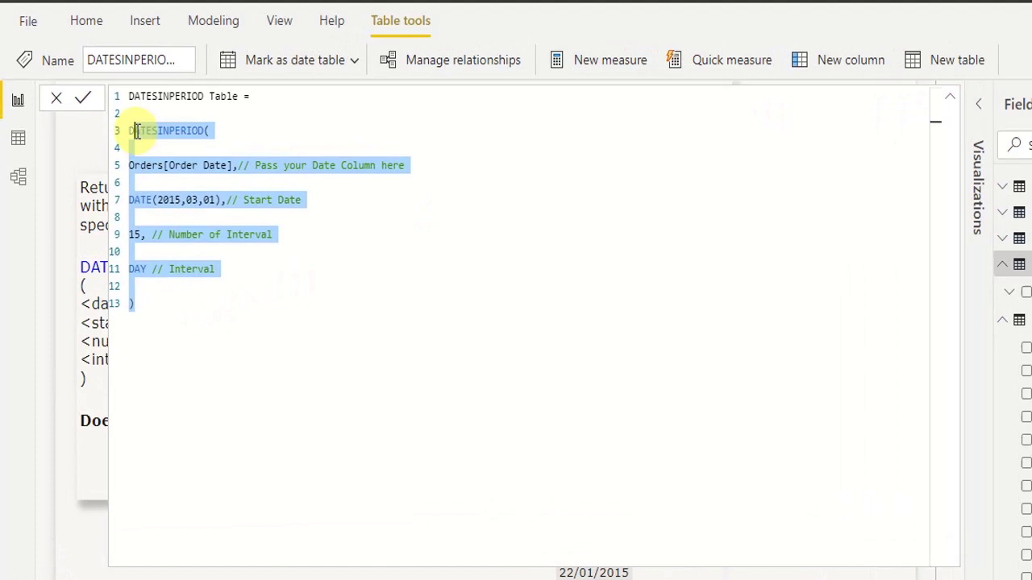
click(225, 128)
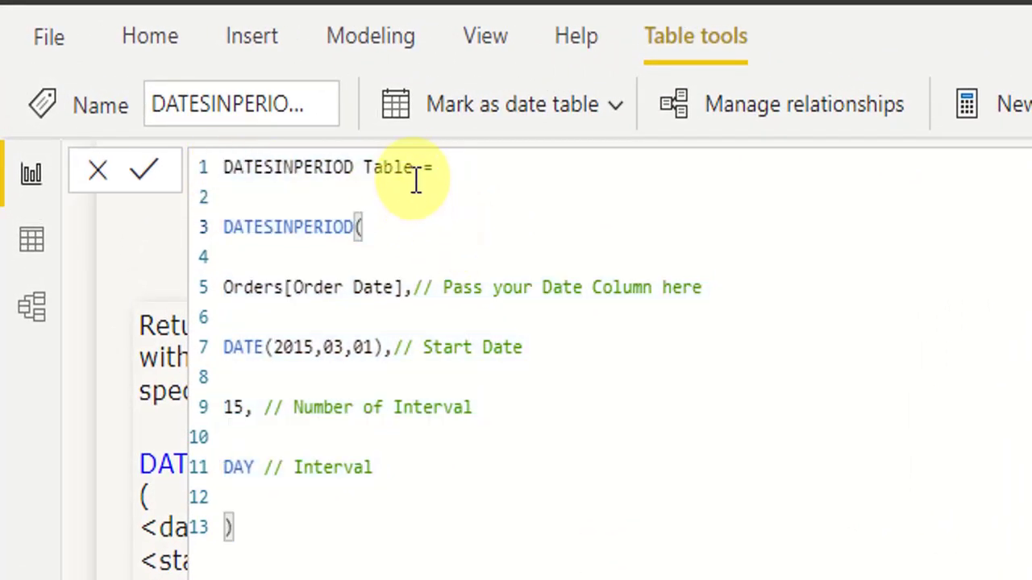
drag(413, 167, 228, 173)
click(247, 195)
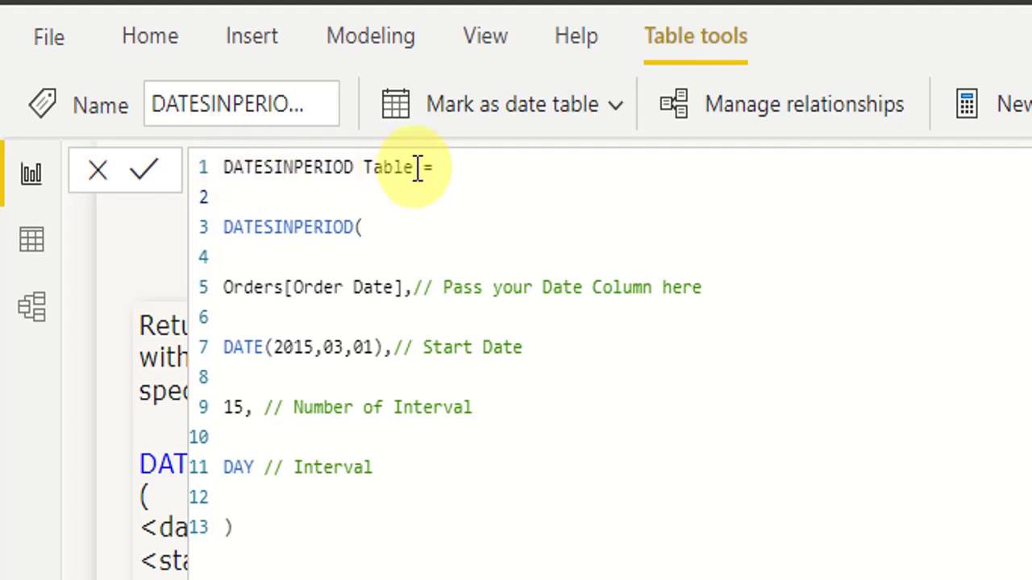
drag(418, 167, 242, 157)
click(451, 226)
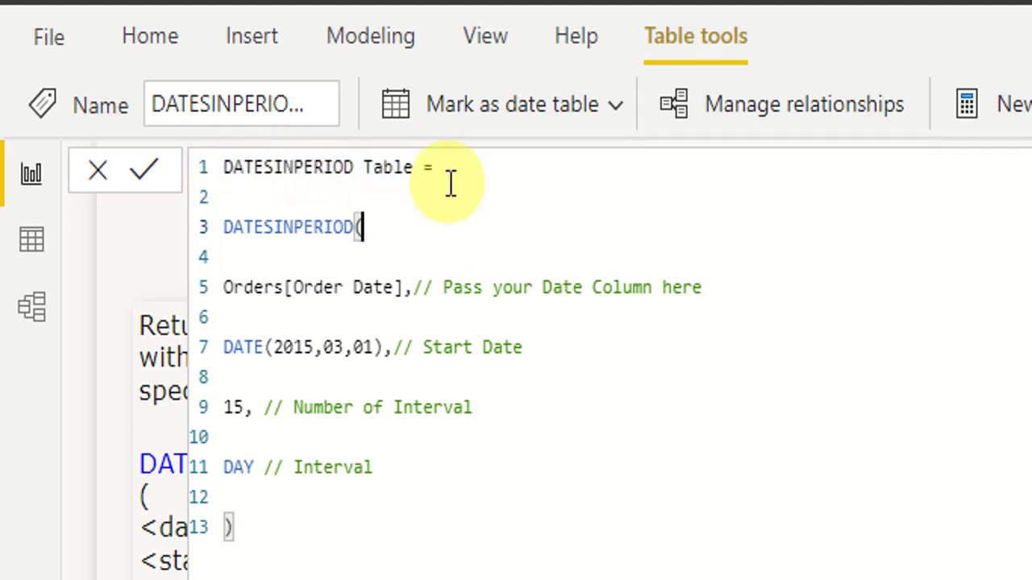
click(435, 166)
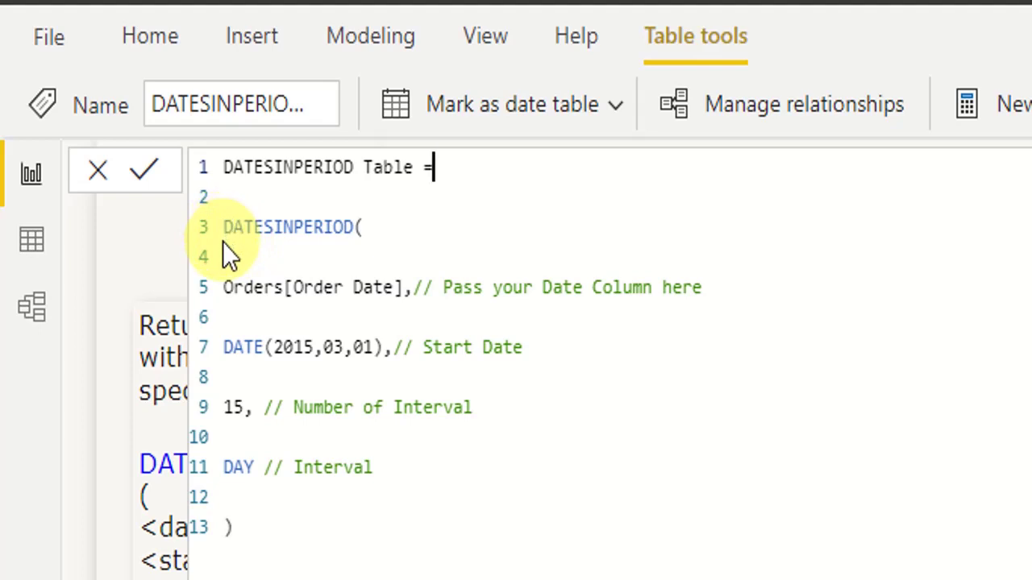
Examine the DATESINPERIOD function name, its Orders[Order Date] column argument and the DATE(2015,03,01) start date in the formula
drag(224, 229, 360, 234)
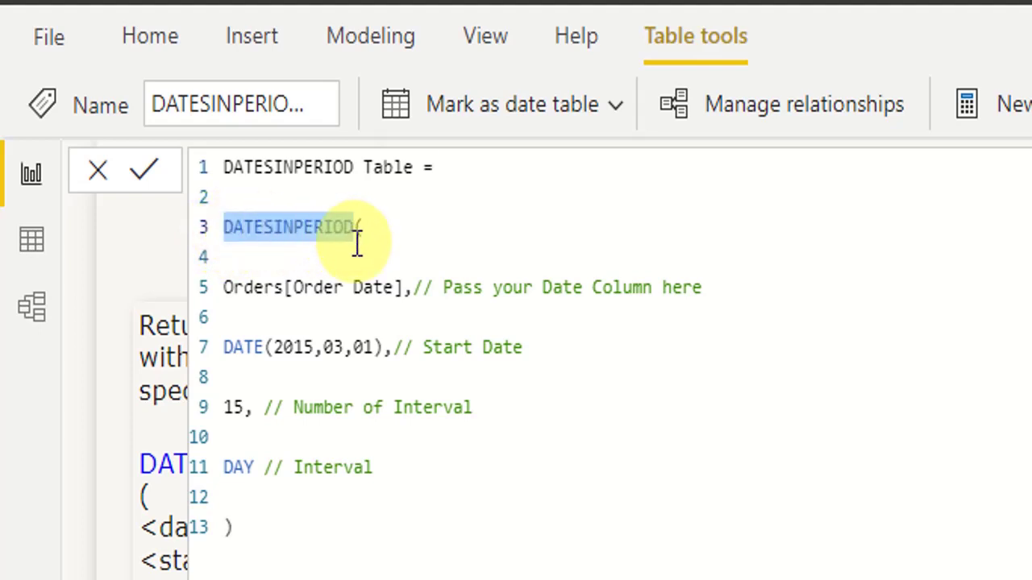
click(361, 233)
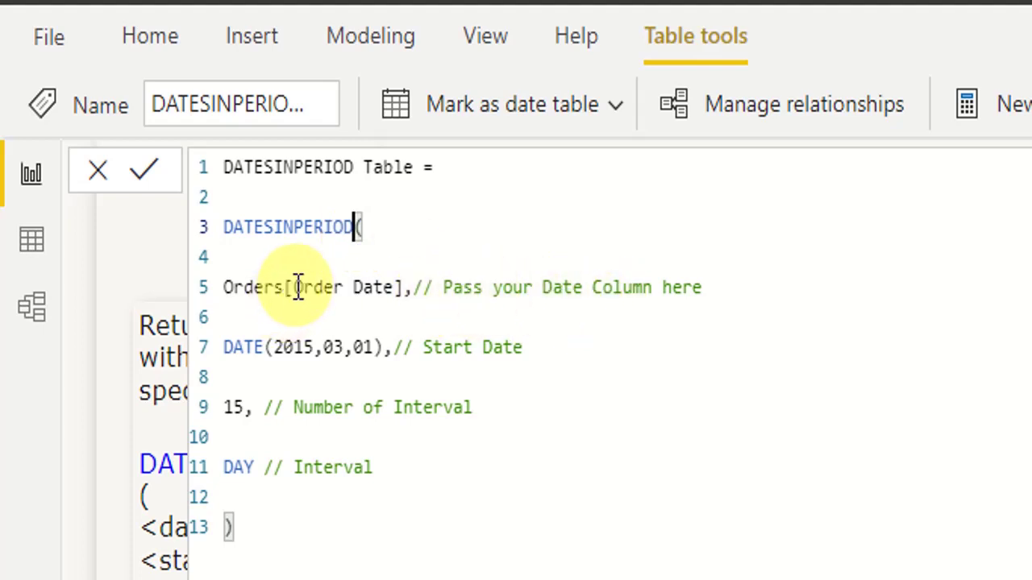
drag(294, 287, 389, 282)
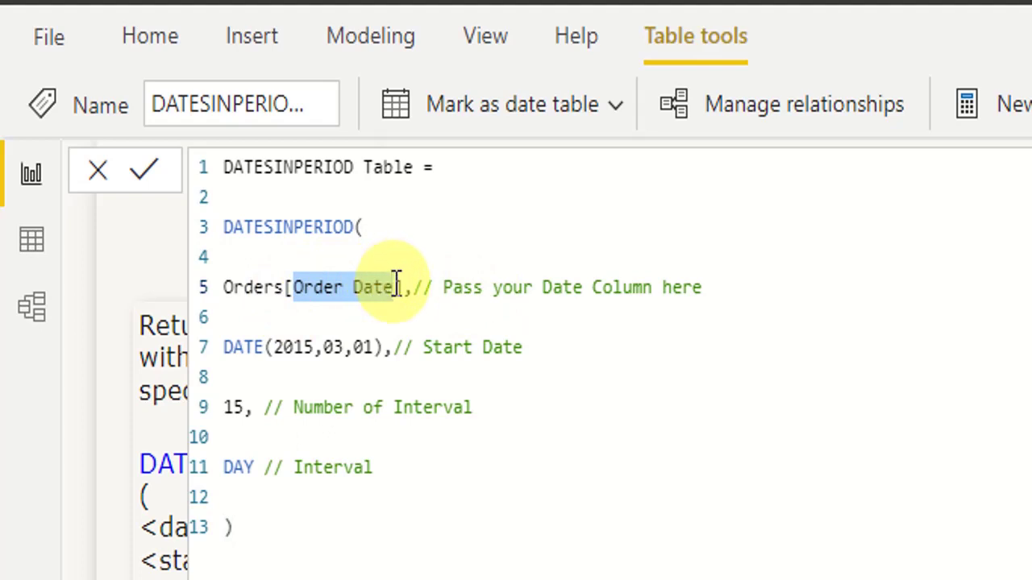
click(237, 297)
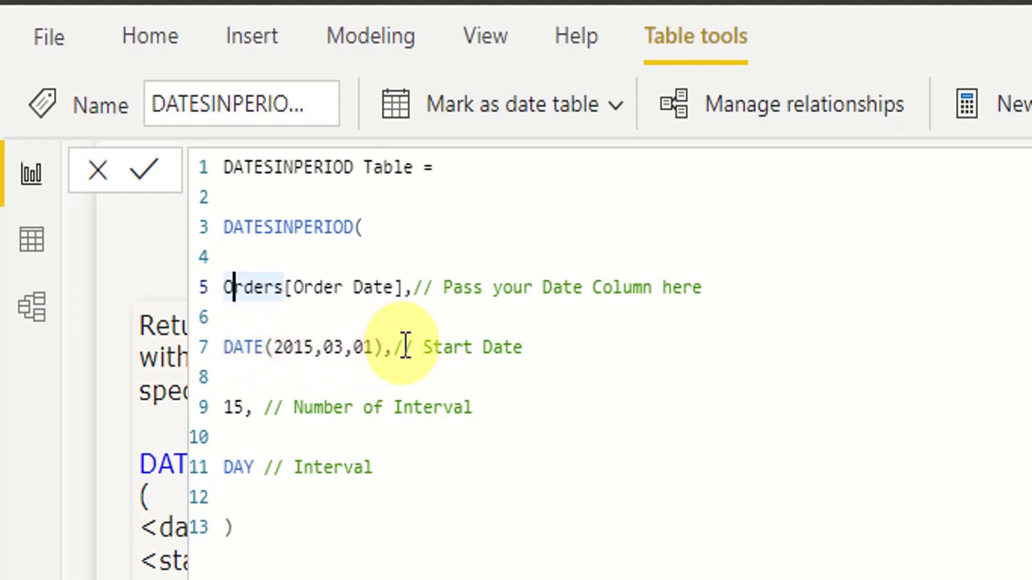
click(234, 348)
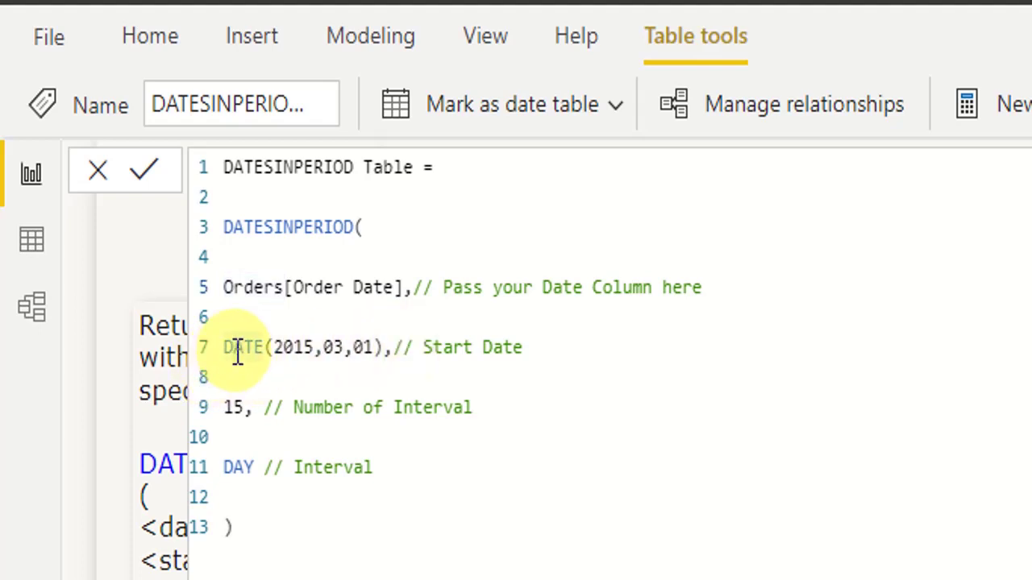
click(285, 348)
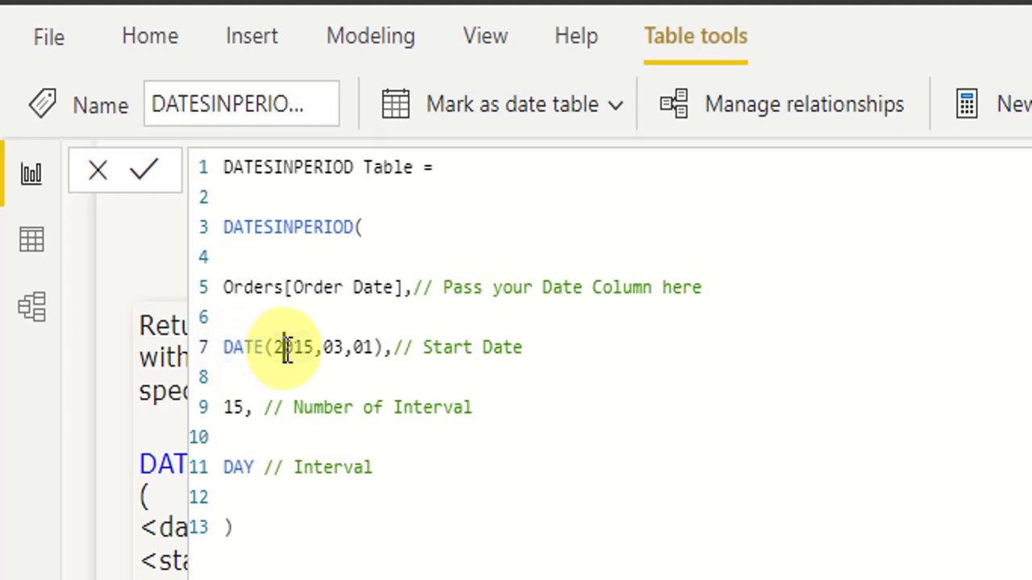
click(333, 349)
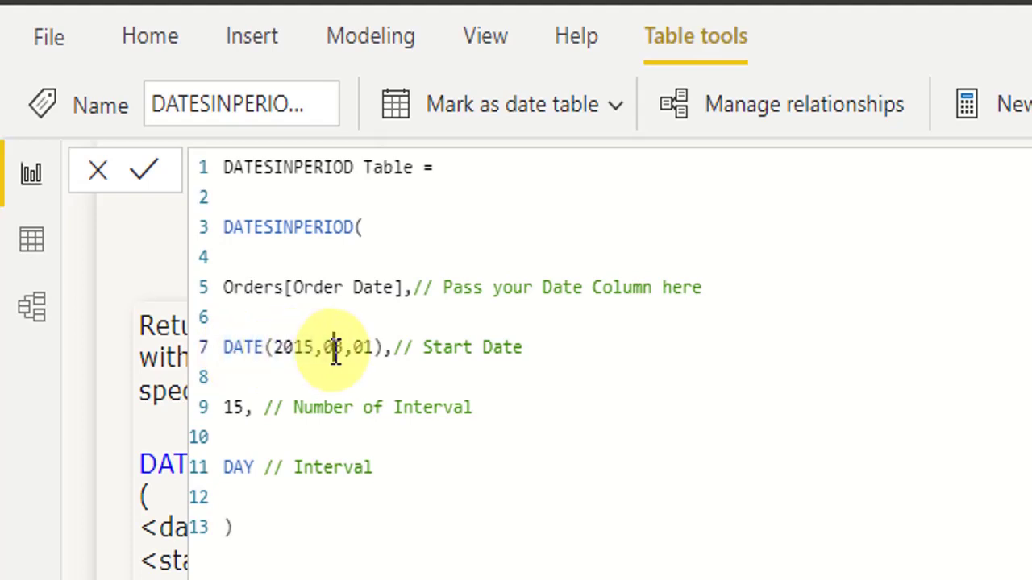
click(360, 348)
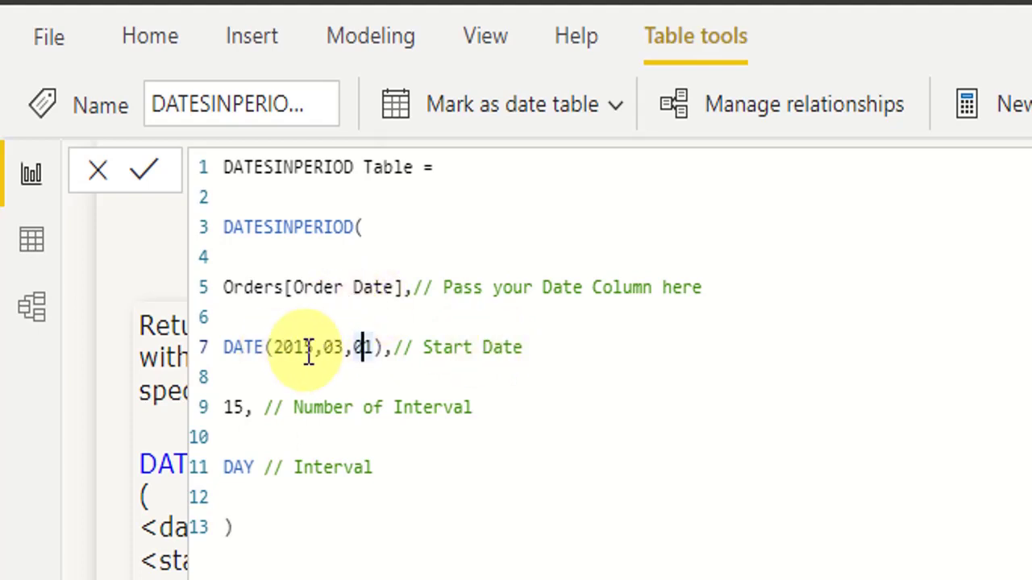
drag(565, 347, 198, 372)
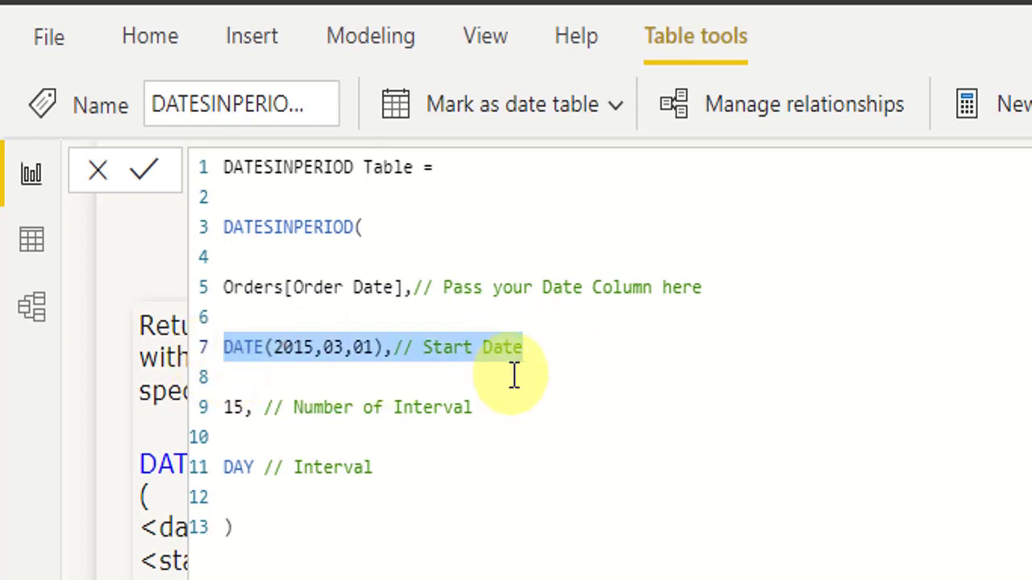
click(562, 364)
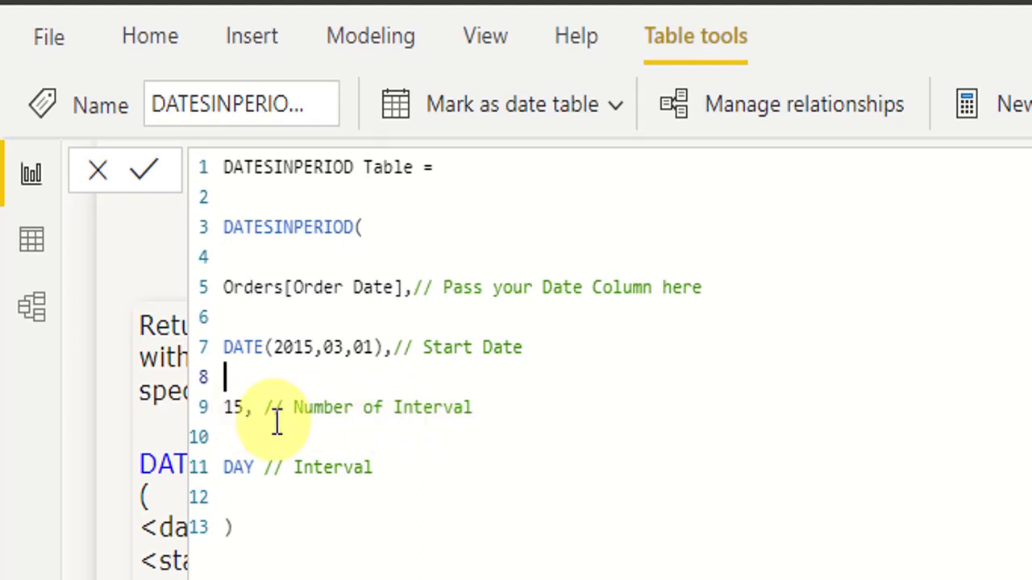
Review the number-of-intervals and DAY interval arguments, then commit the table formula and collapse its editor
drag(243, 411, 220, 411)
click(269, 502)
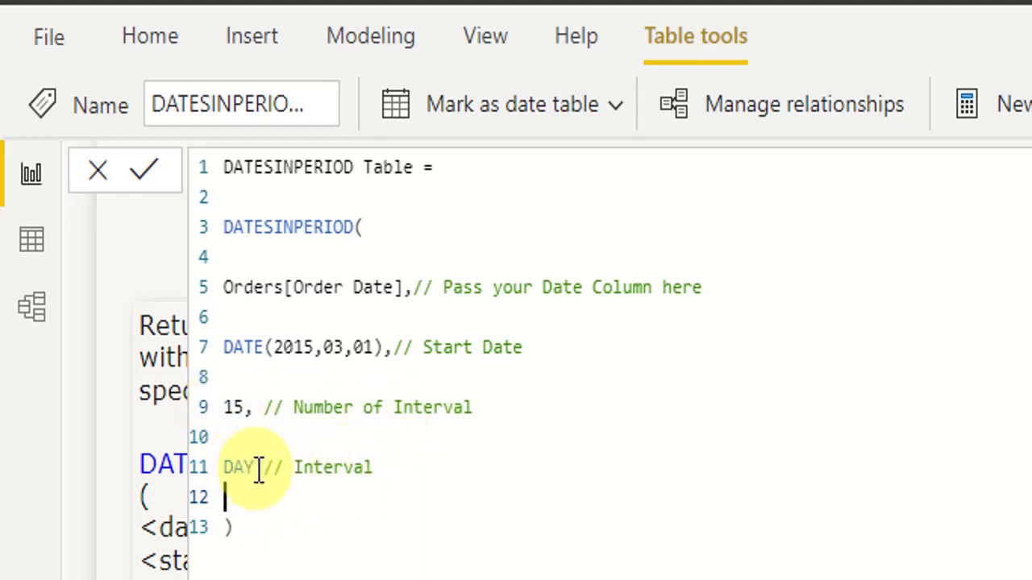
click(235, 468)
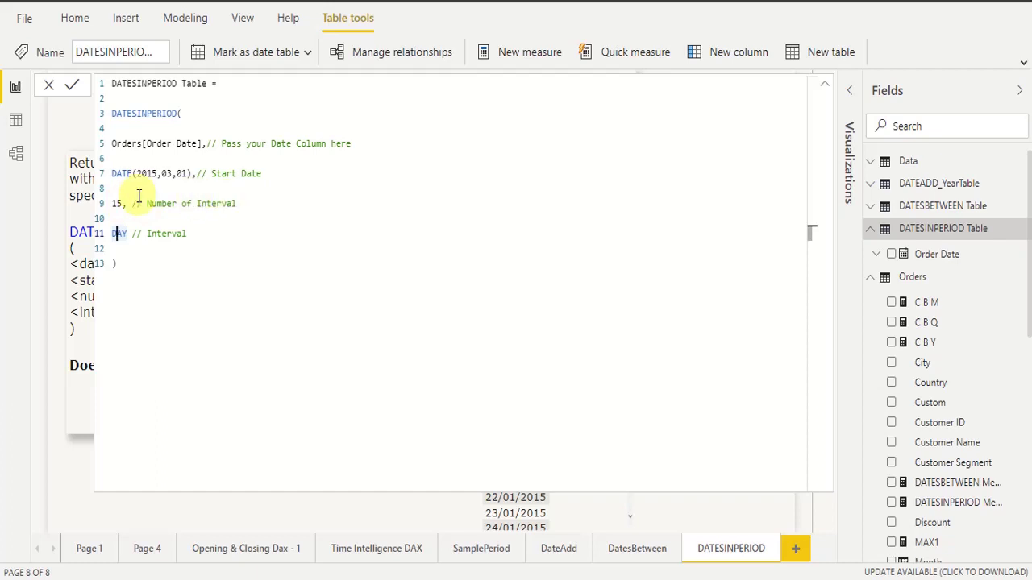
click(325, 199)
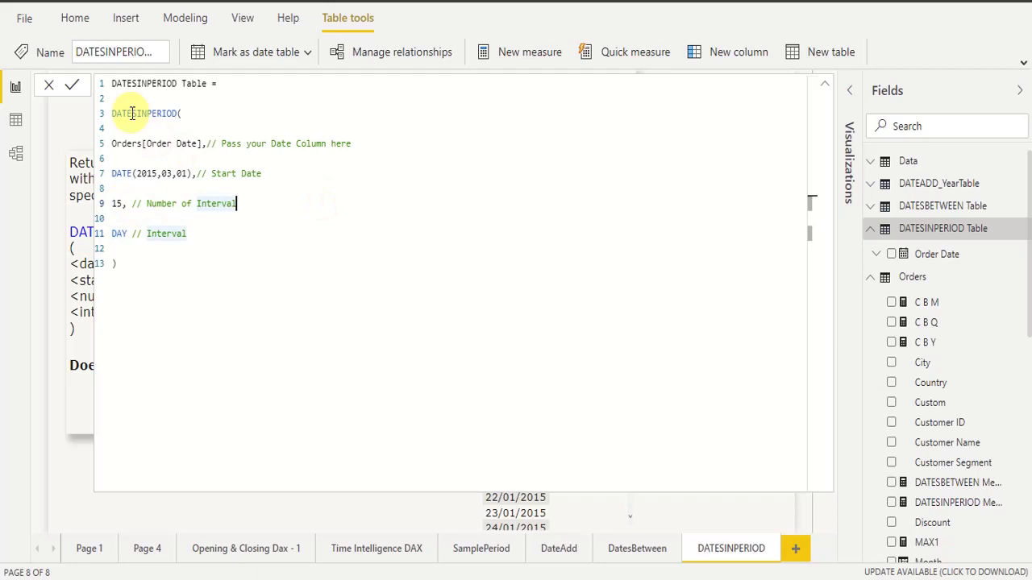
click(71, 85)
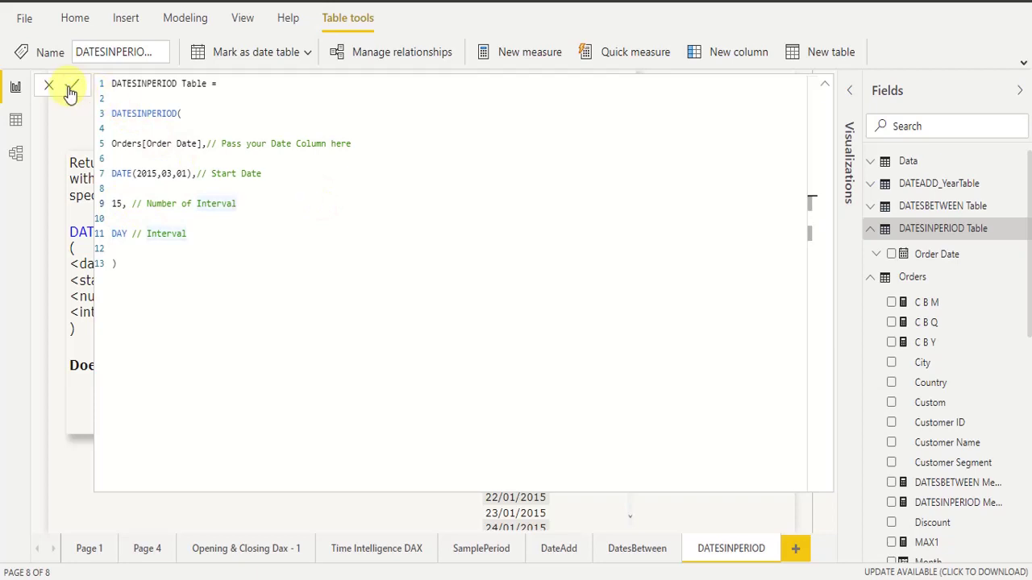
click(824, 84)
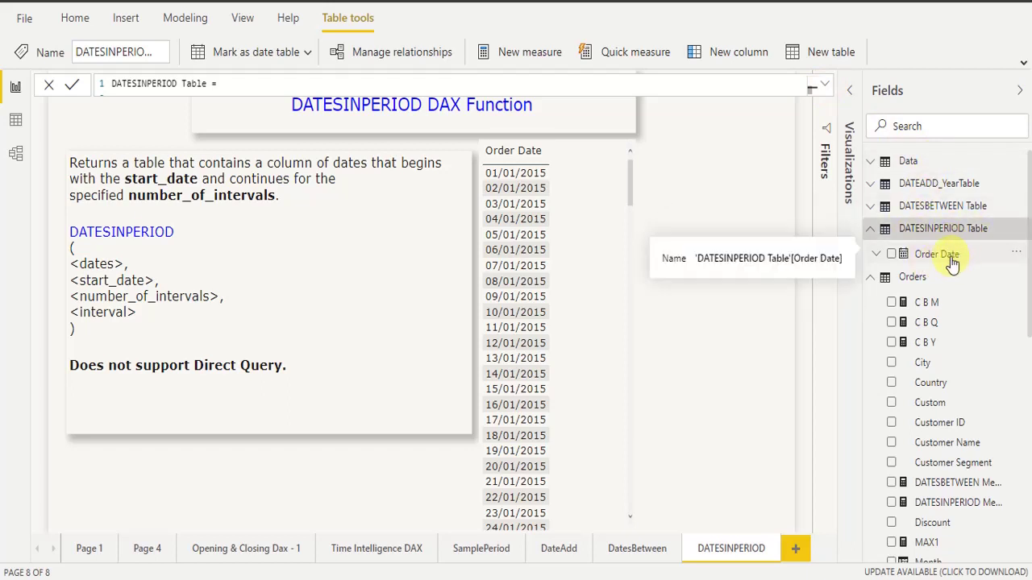
Add a table visual beside the existing date list and fill it with Order Date from the DATESINPERIOD Table
click(852, 97)
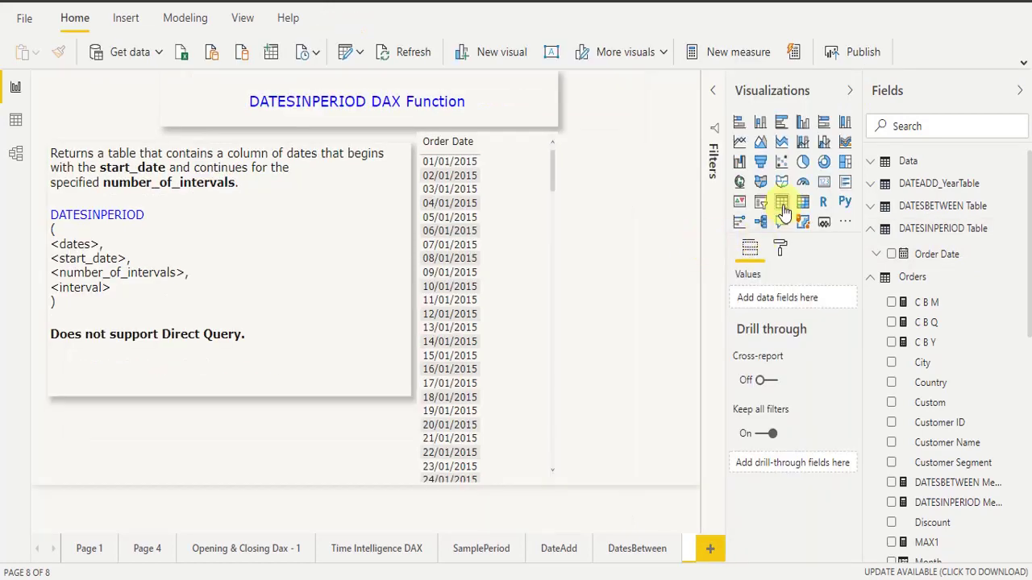
click(782, 205)
click(850, 91)
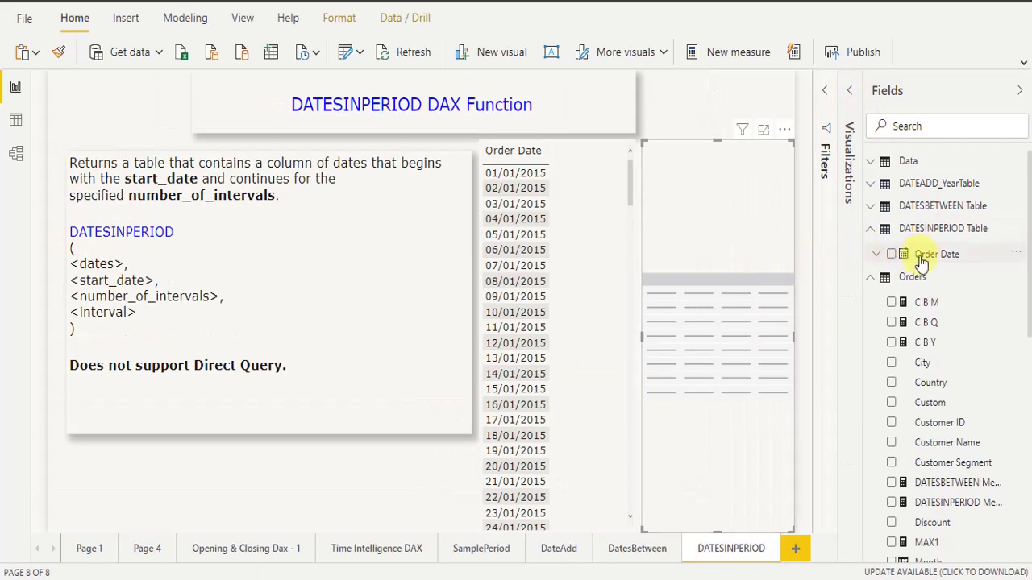
drag(922, 259, 730, 246)
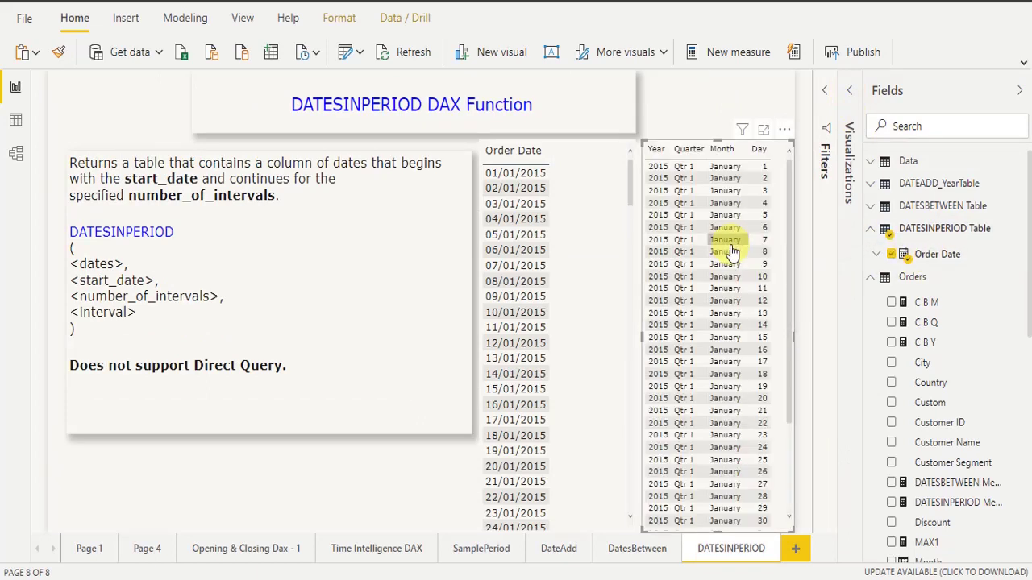
Switch the new table visual's Order Date field from the date hierarchy to plain Order Date values
click(852, 91)
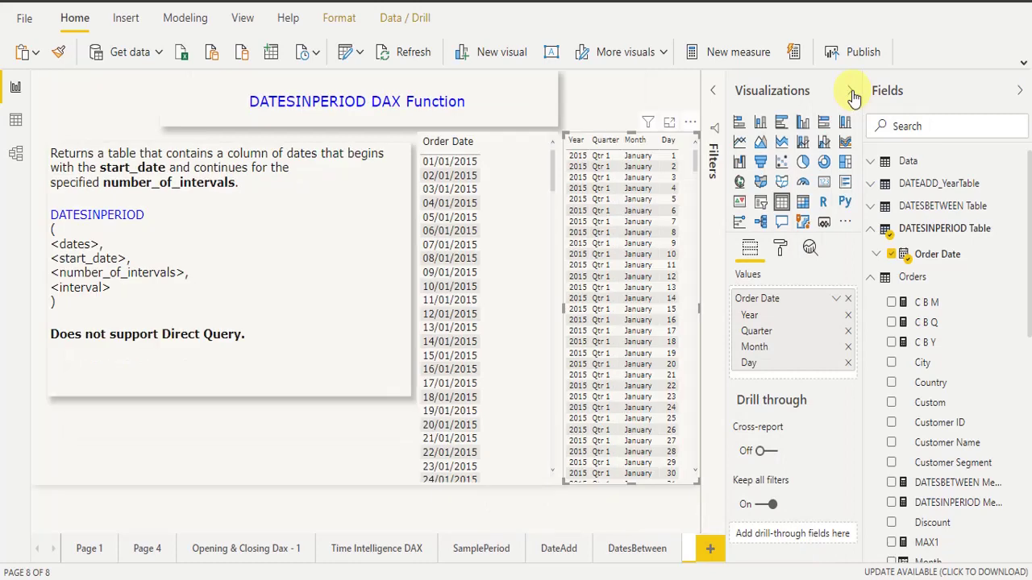
right_click(761, 311)
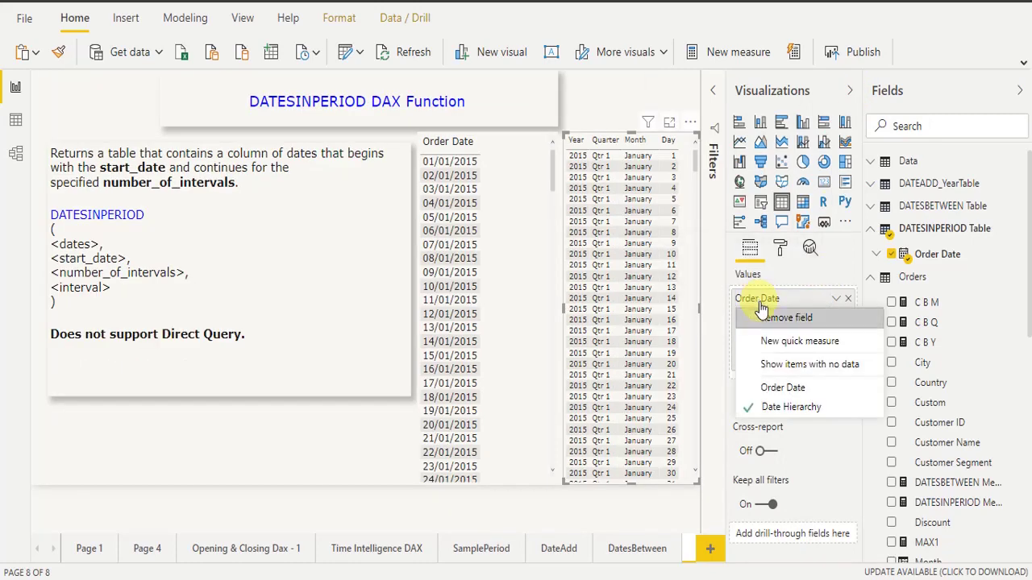
click(780, 388)
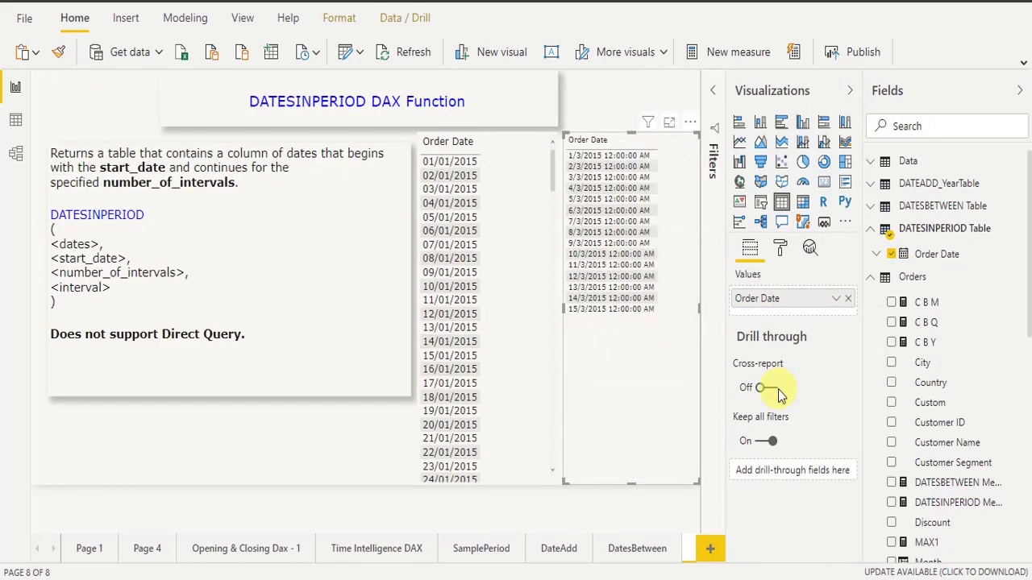
click(849, 90)
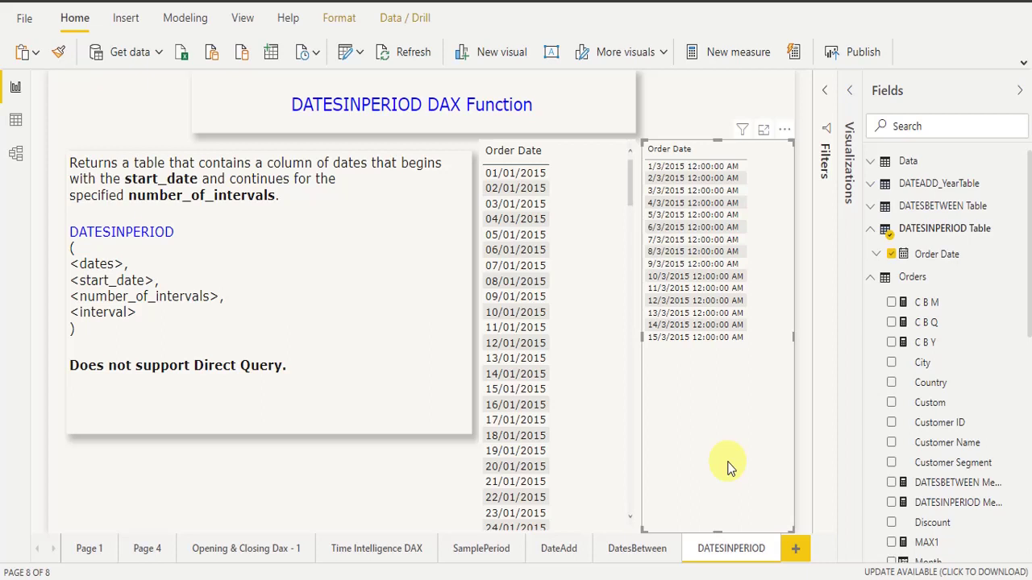
click(671, 214)
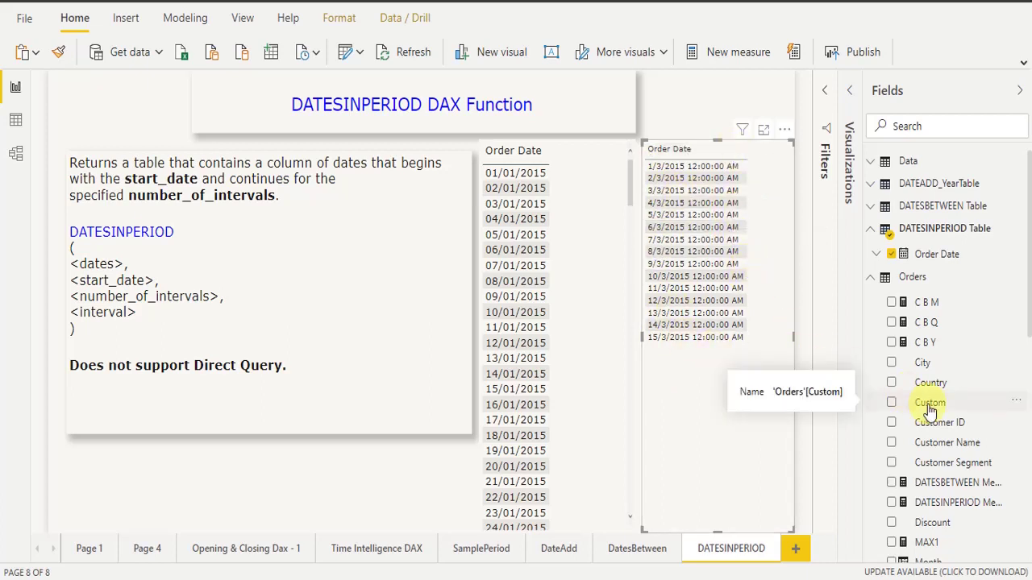
Set the number of intervals in the DATESINPERIOD Table formula to 3 and commit it
click(934, 235)
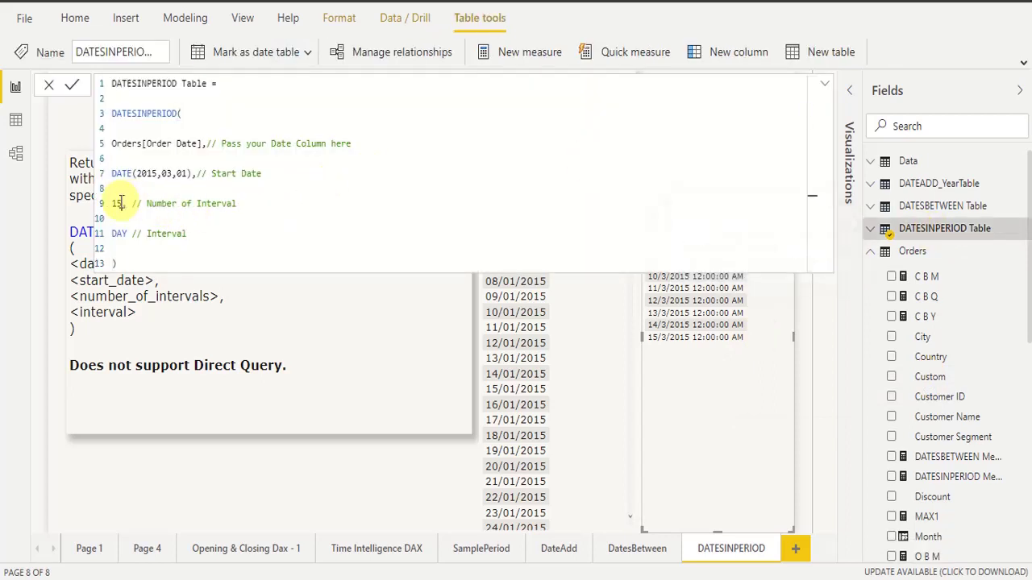
text(3)
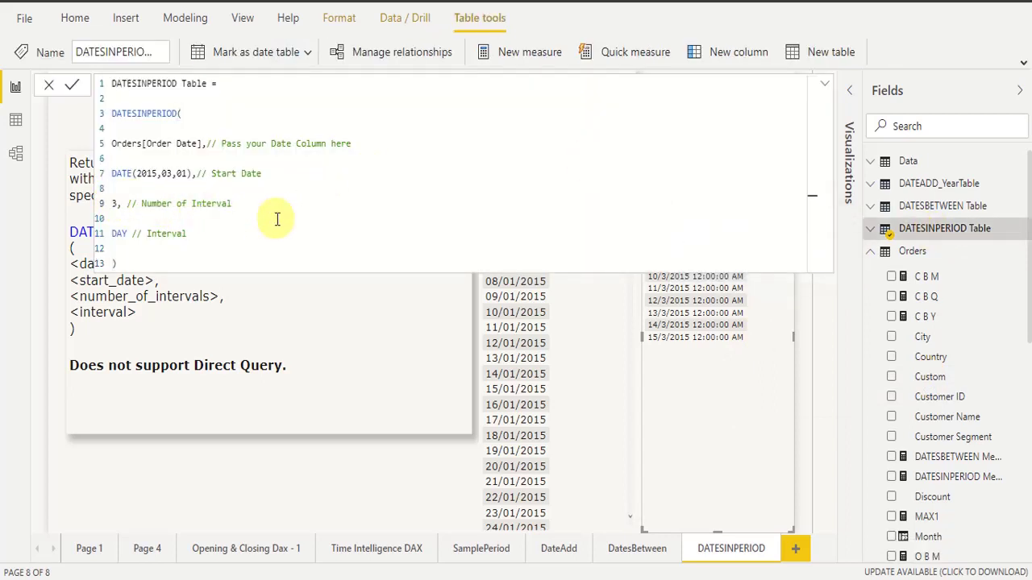
click(115, 204)
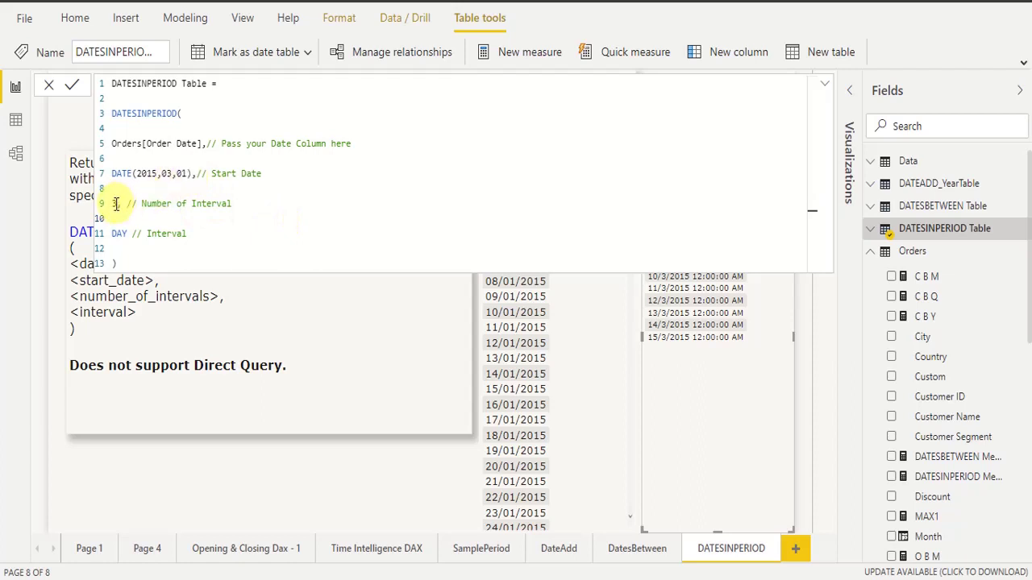
click(72, 85)
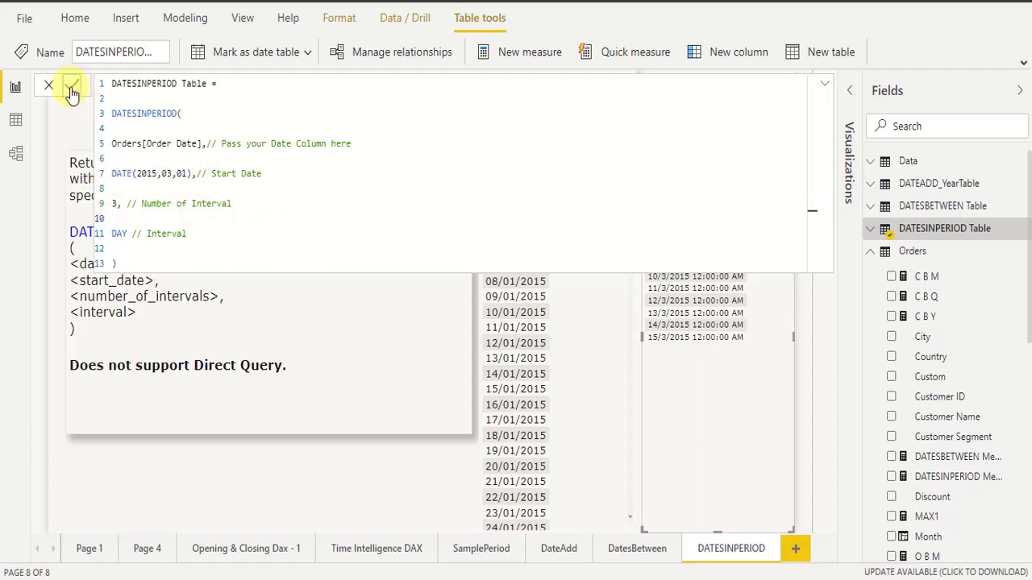
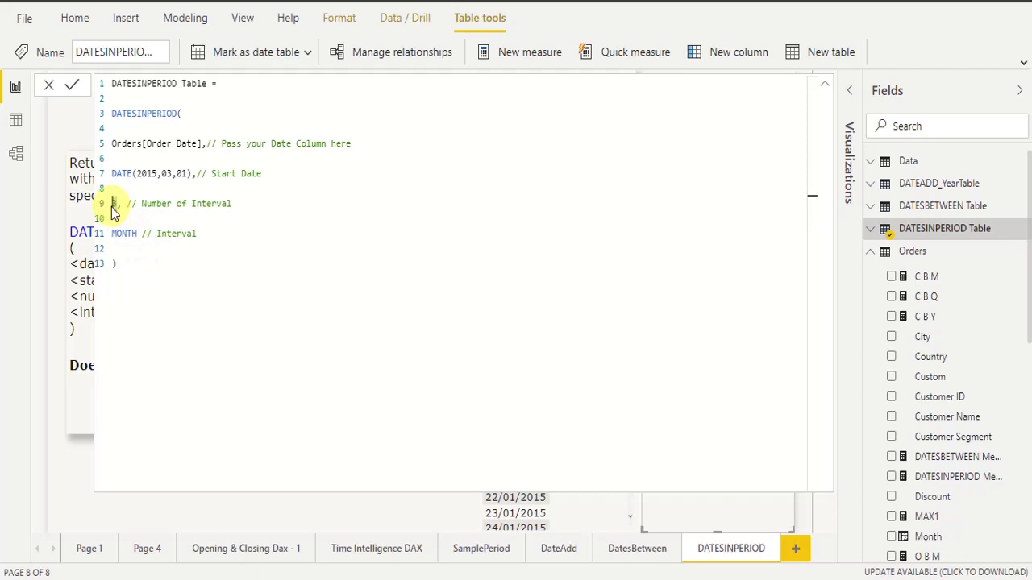
Set the formula to 2 intervals of MONTH, commit it and review the resulting dates down to the end of the table visual
key(BackSpace)
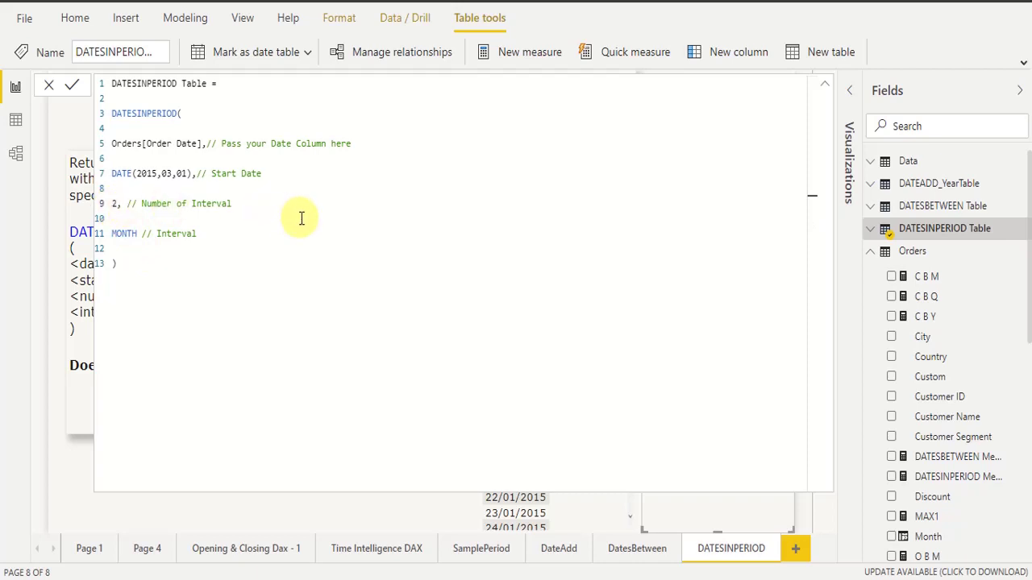
click(160, 192)
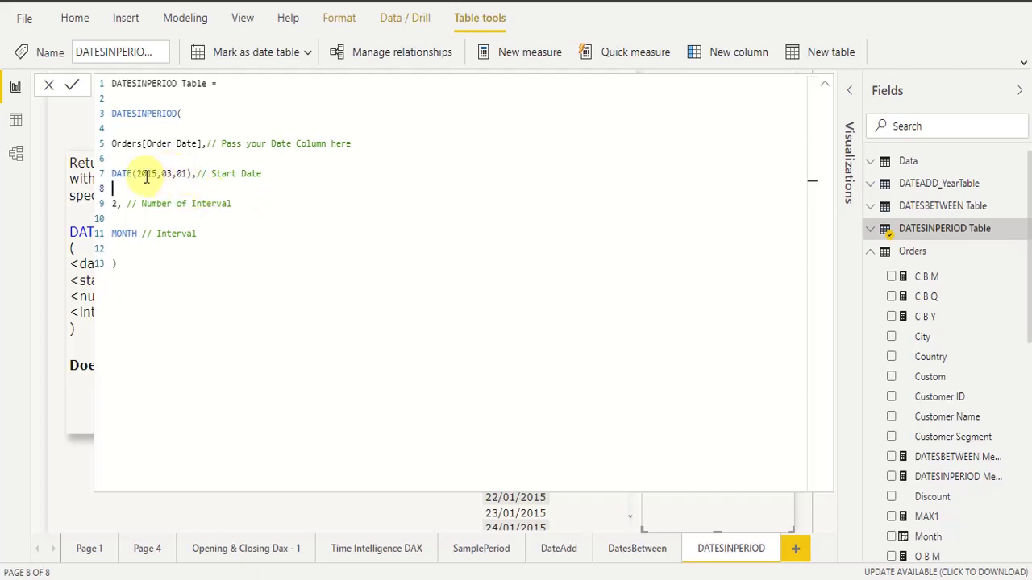
click(74, 87)
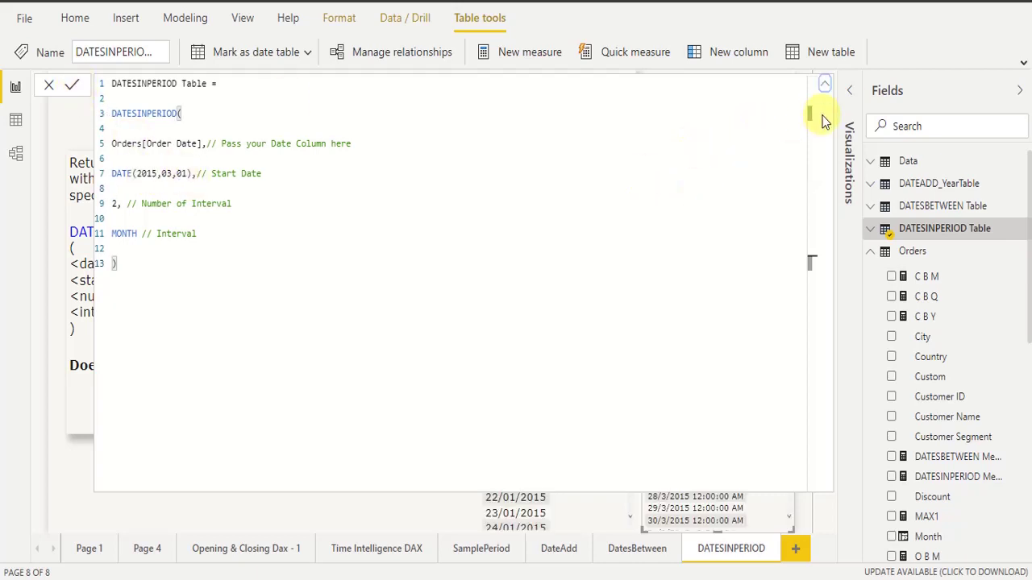
click(824, 86)
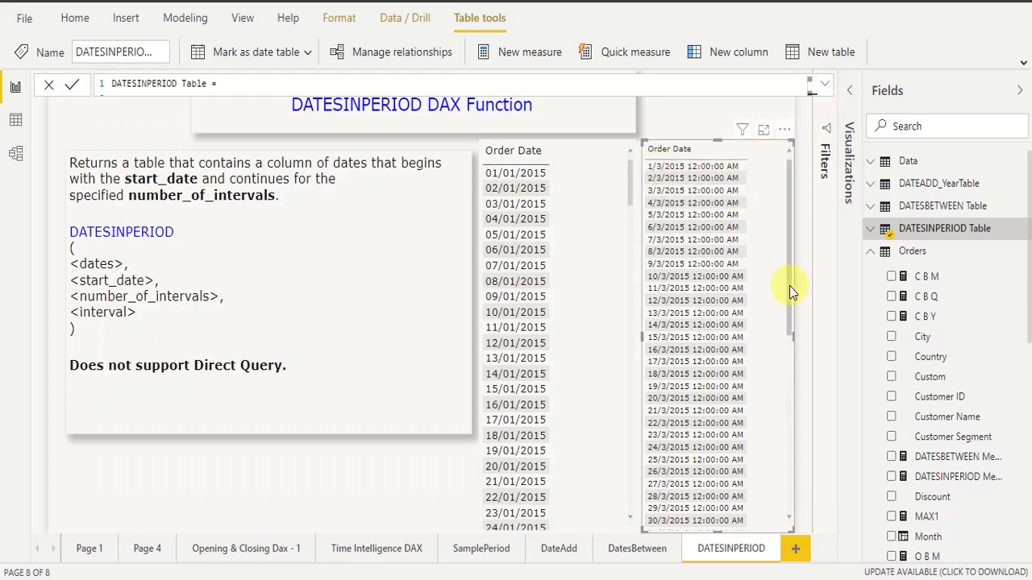
drag(789, 285, 789, 511)
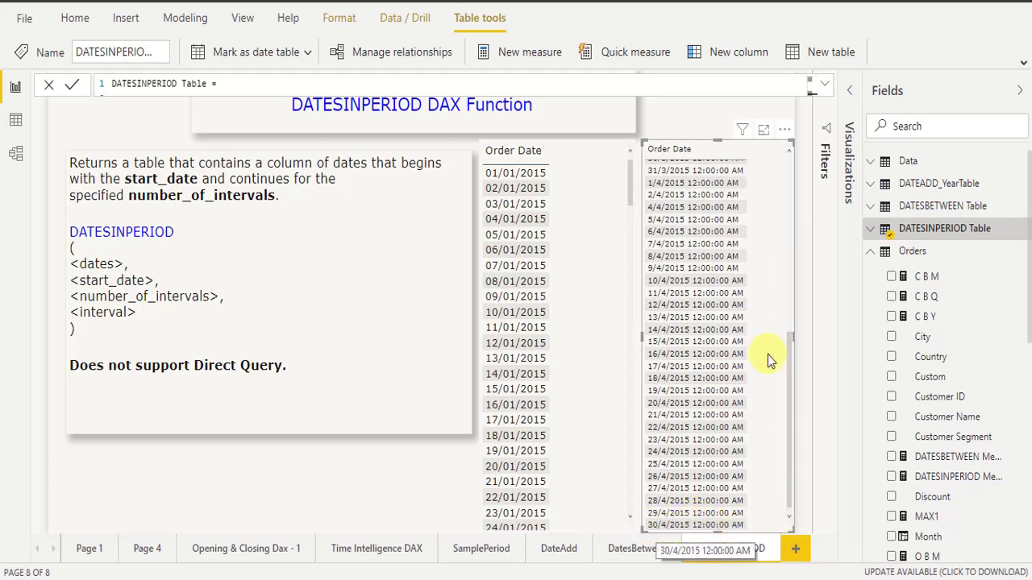
Set the number of MONTH intervals to 1, commit the formula and check the first and last dates in the table visual
click(824, 84)
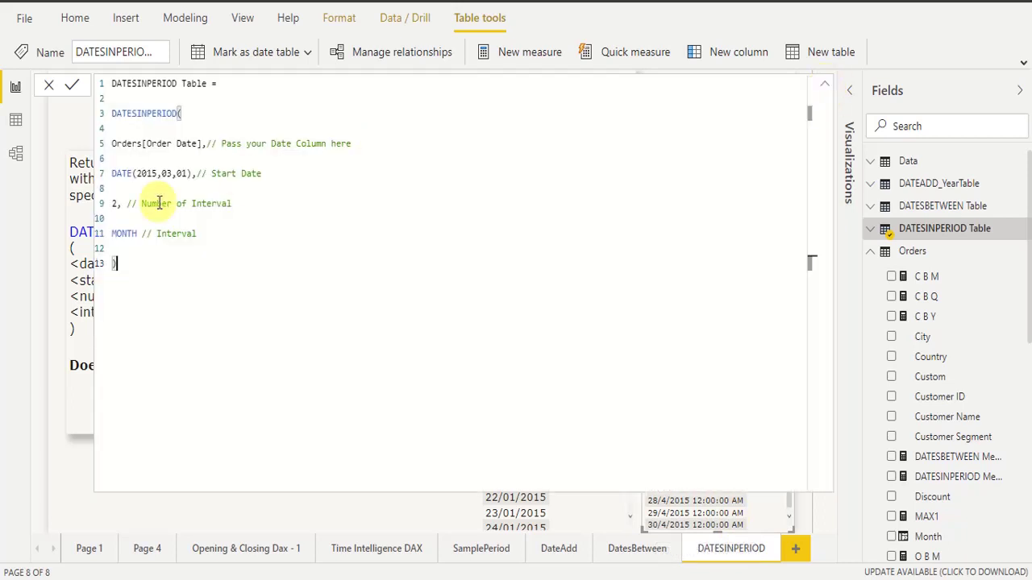
click(114, 204)
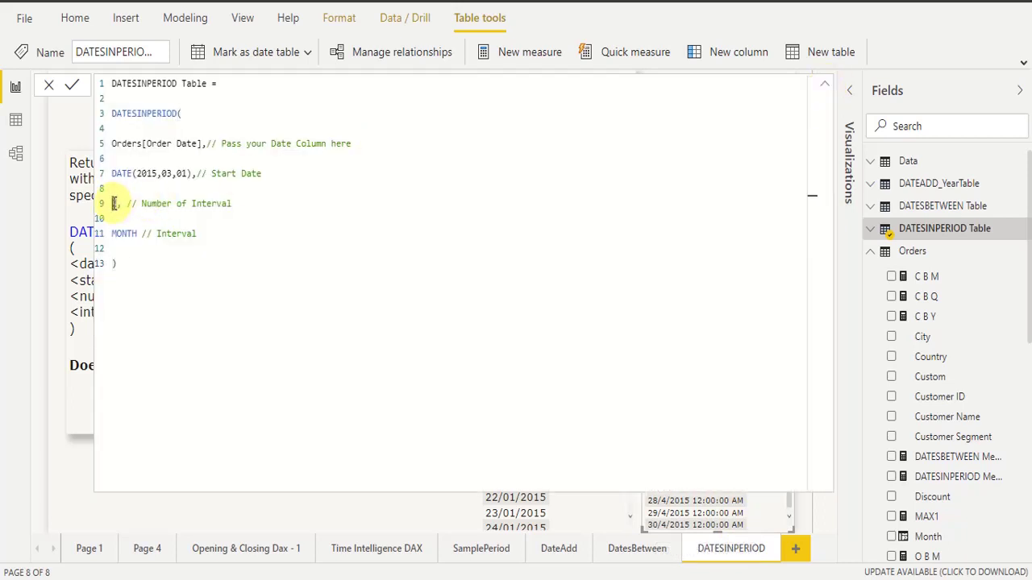
key(Delete)
text(1)
key(Down)
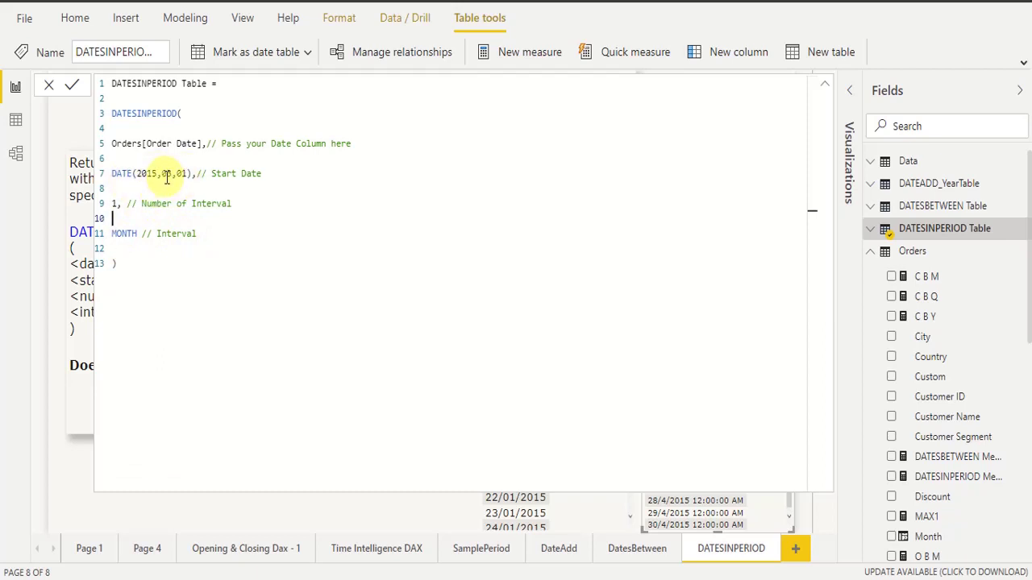
key(ctrl+End)
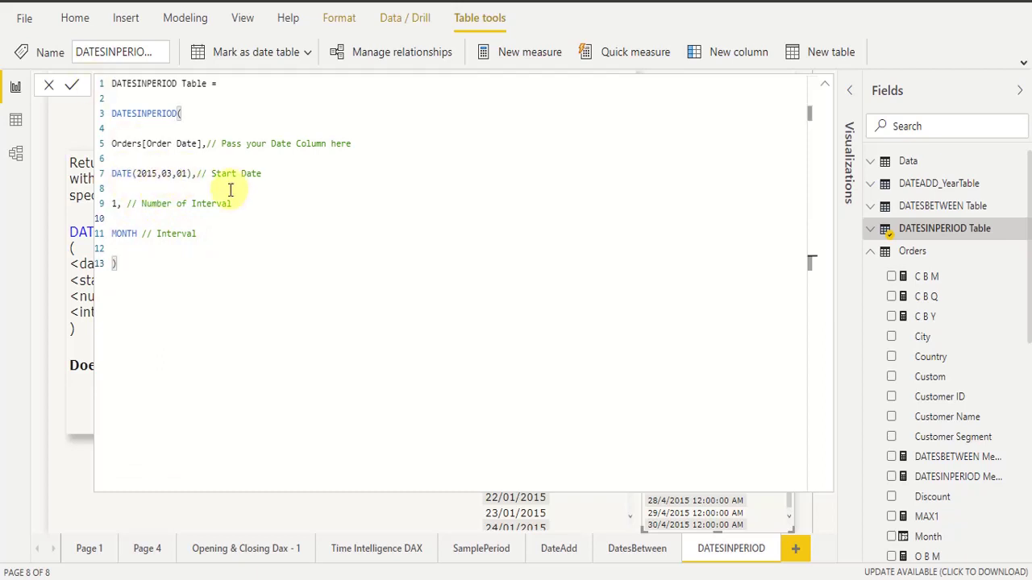
click(72, 89)
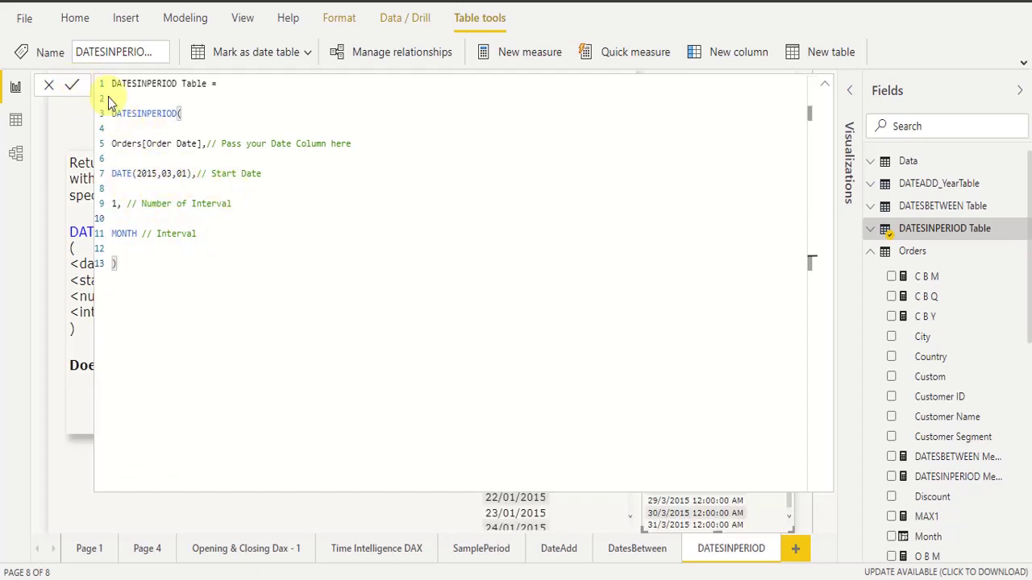
click(824, 87)
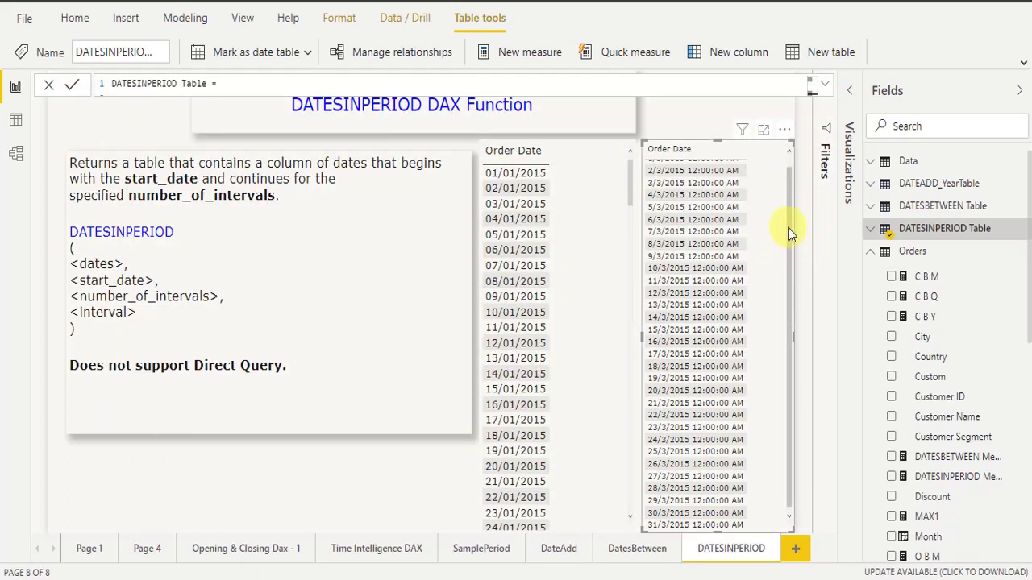
drag(791, 234, 790, 173)
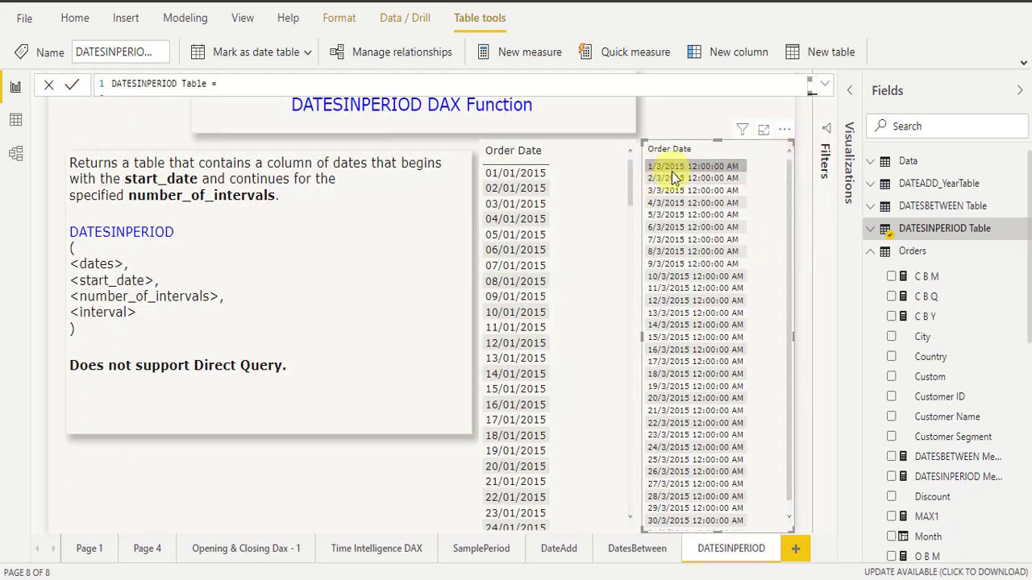
drag(790, 215, 795, 309)
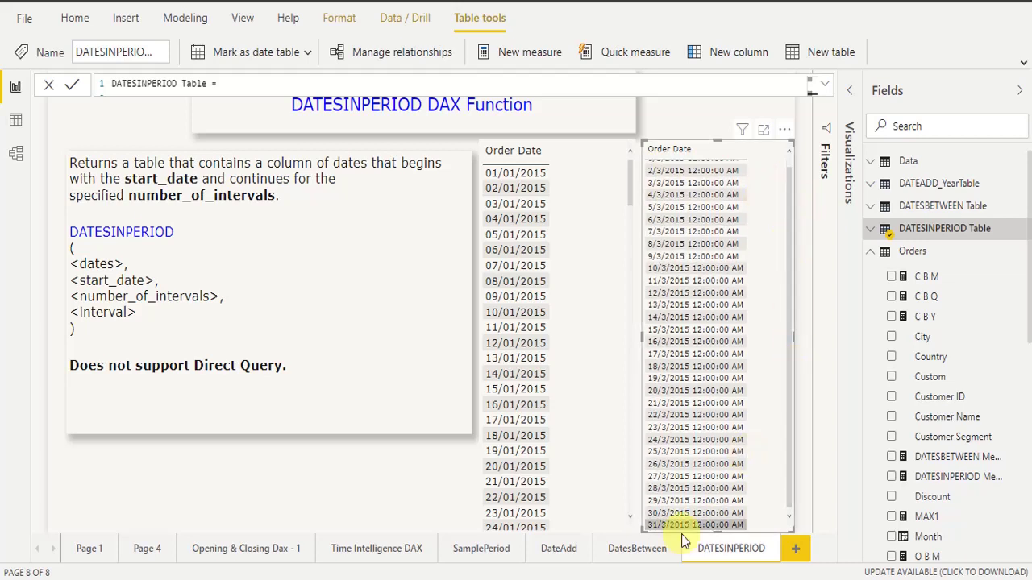
Set the number of MONTH intervals to -1, commit the formula and collapse its editor to view the dates
click(822, 87)
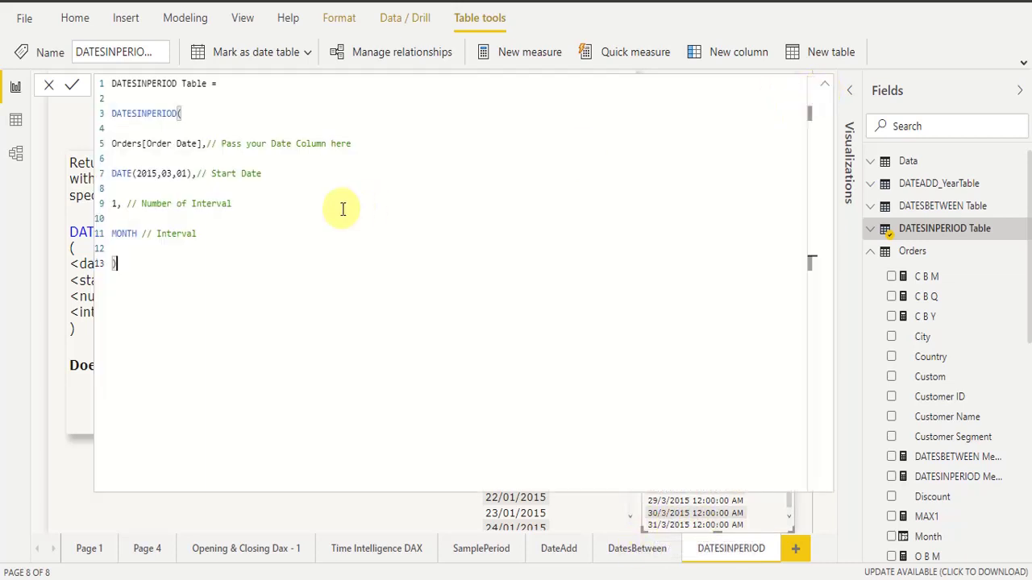
click(114, 207)
text(-)
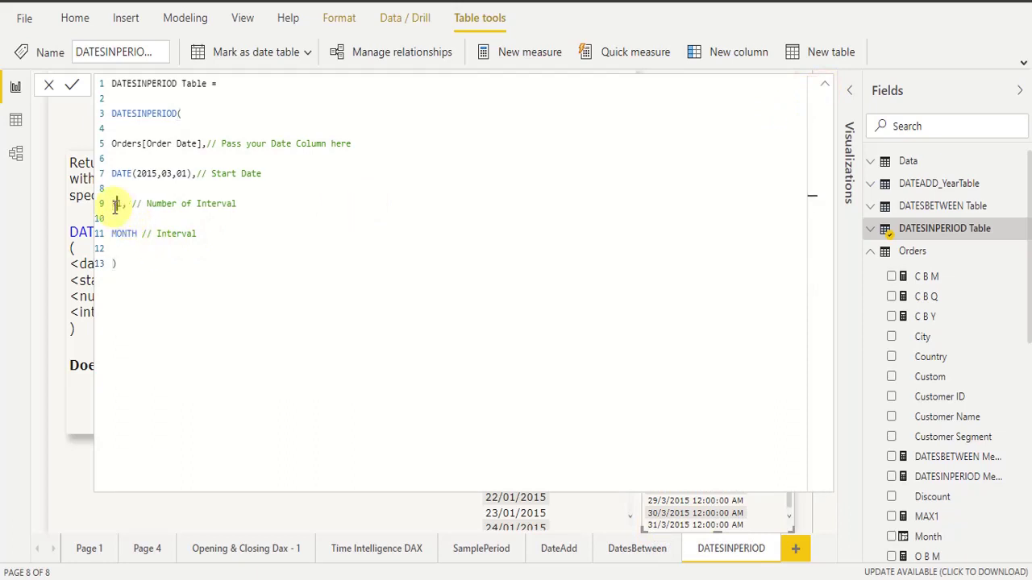
click(269, 214)
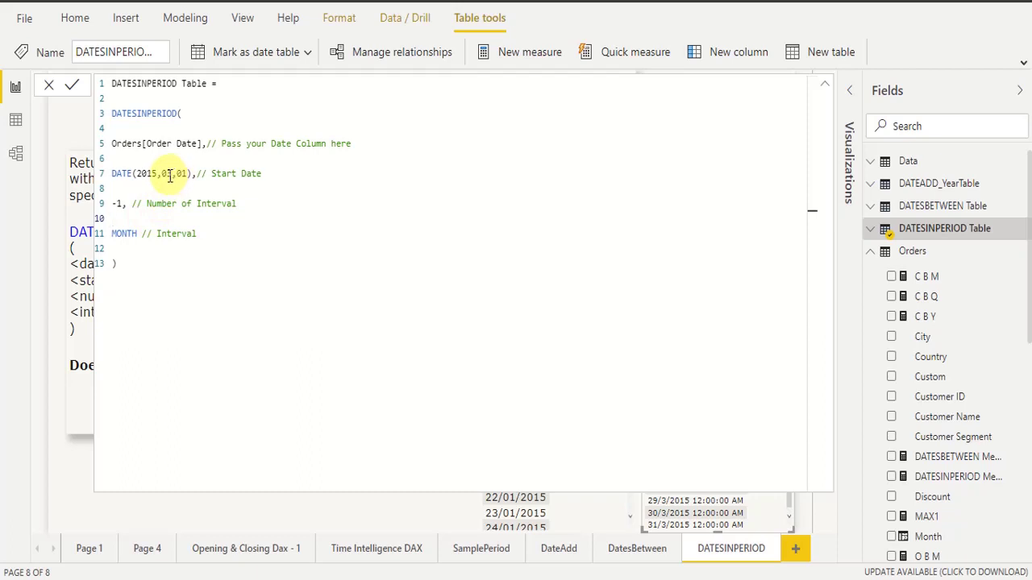
click(73, 87)
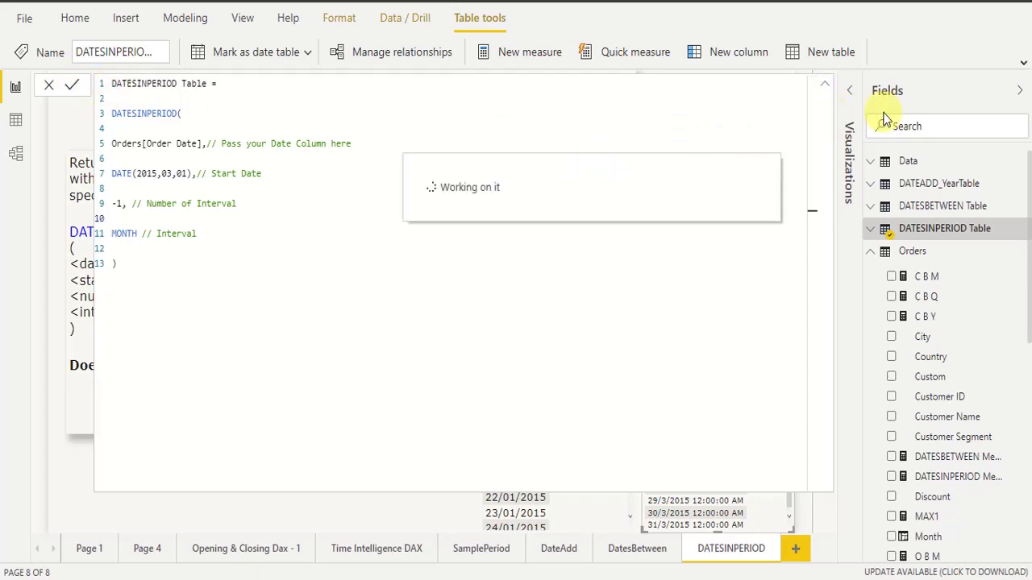
click(825, 85)
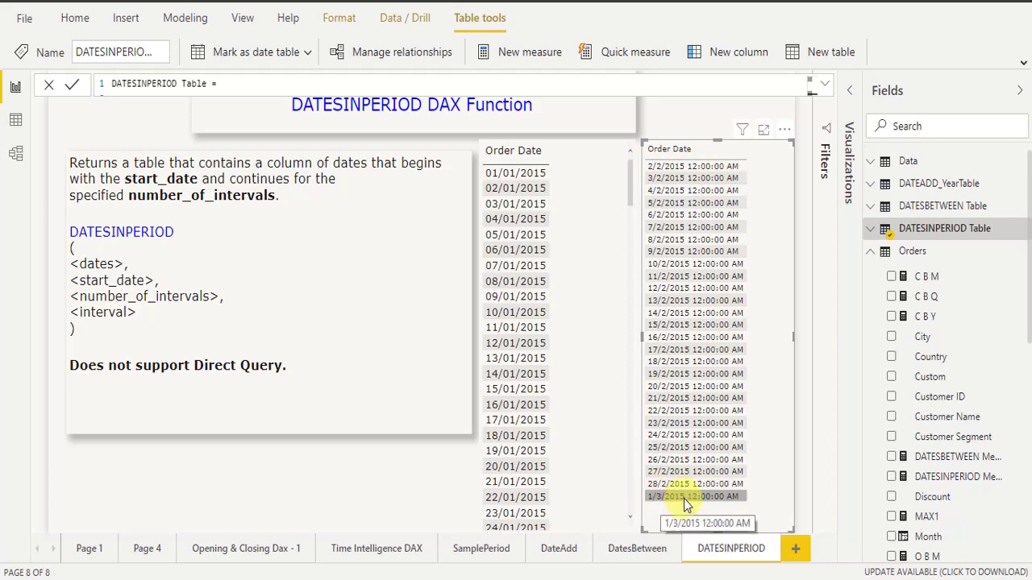
Change the formula's interval to Quarter and its start date to DATE(2015,01,01)
click(824, 85)
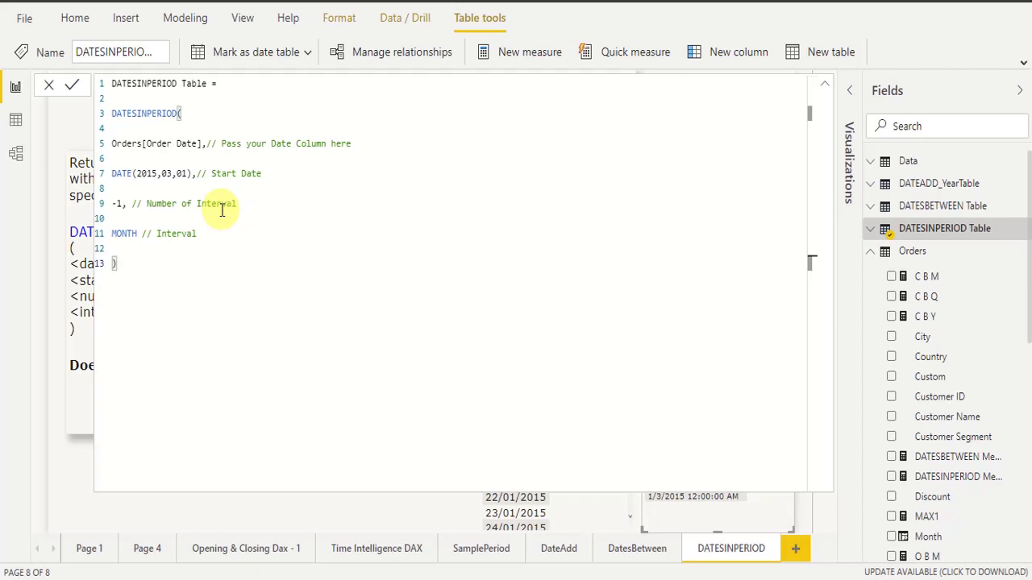
double_click(123, 234)
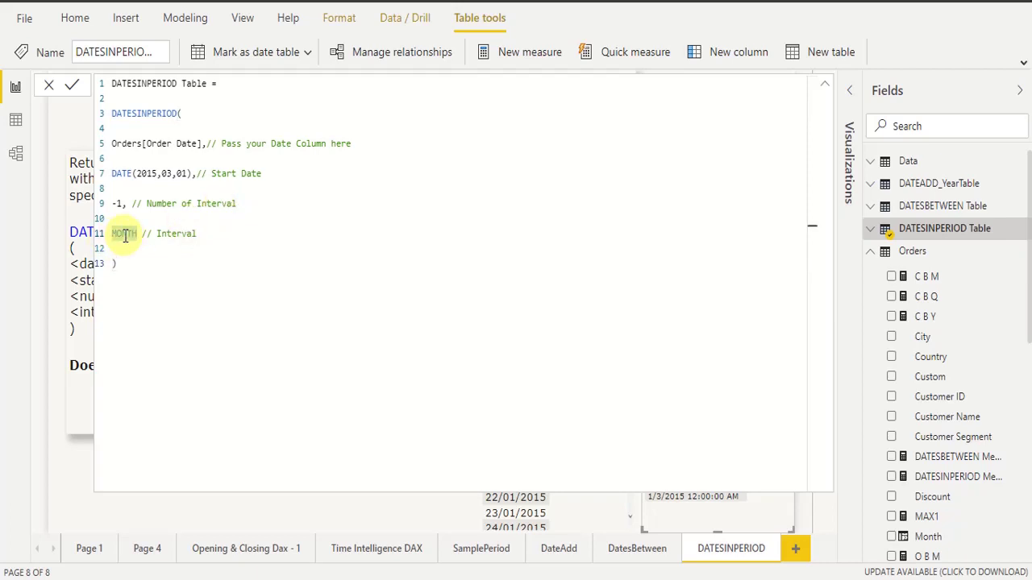
text(Quarter)
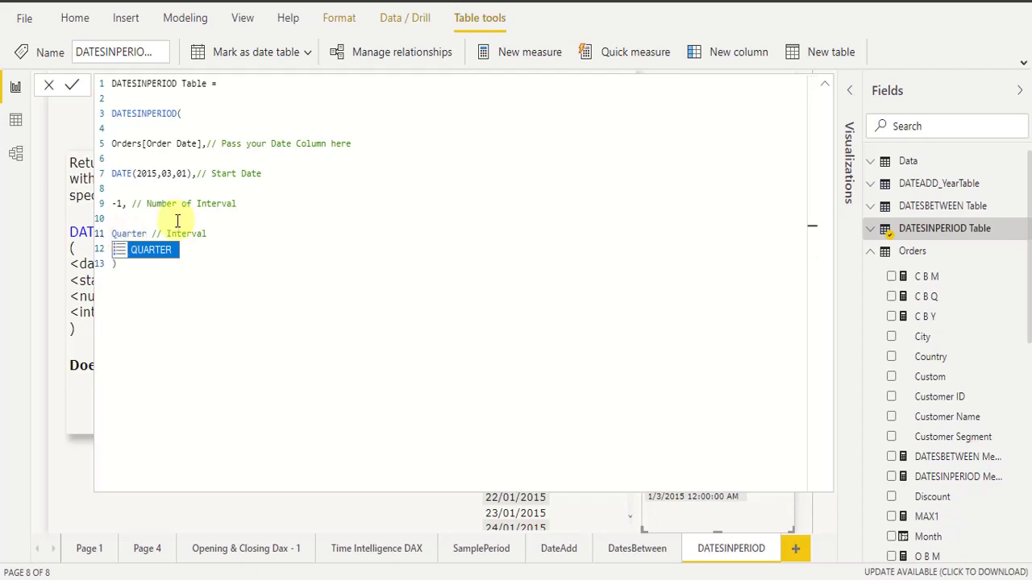
click(178, 221)
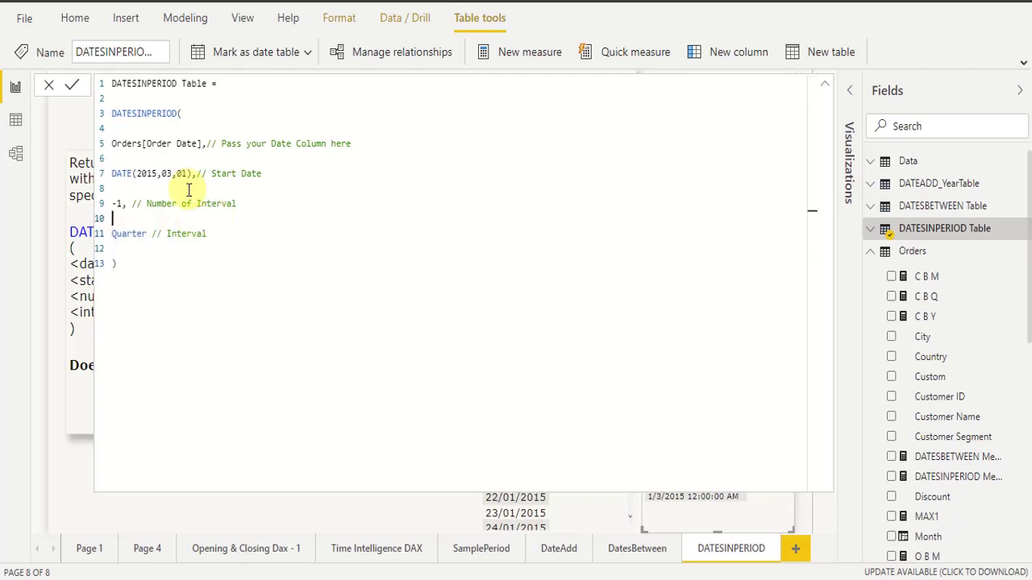
click(163, 174)
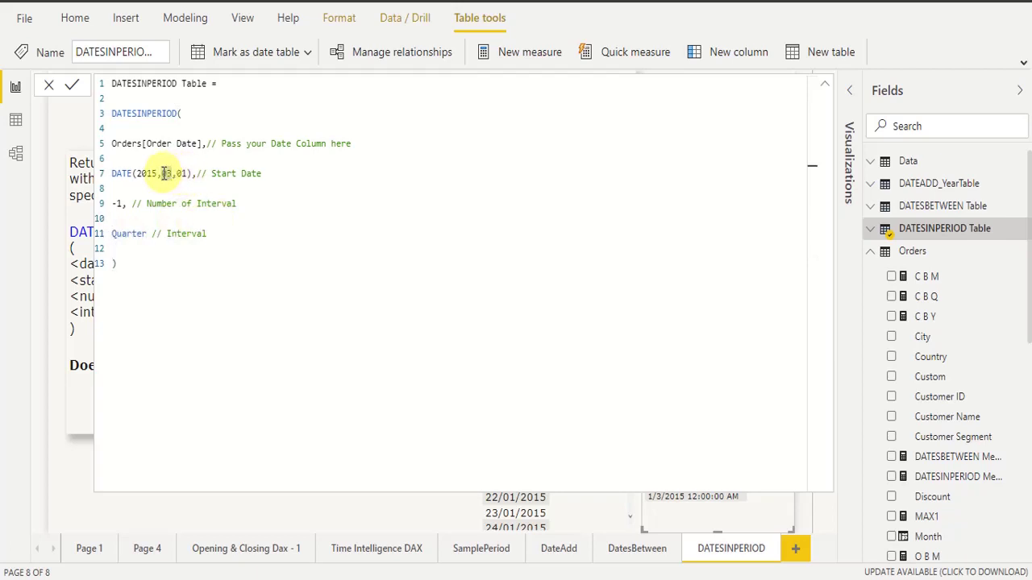
text(01)
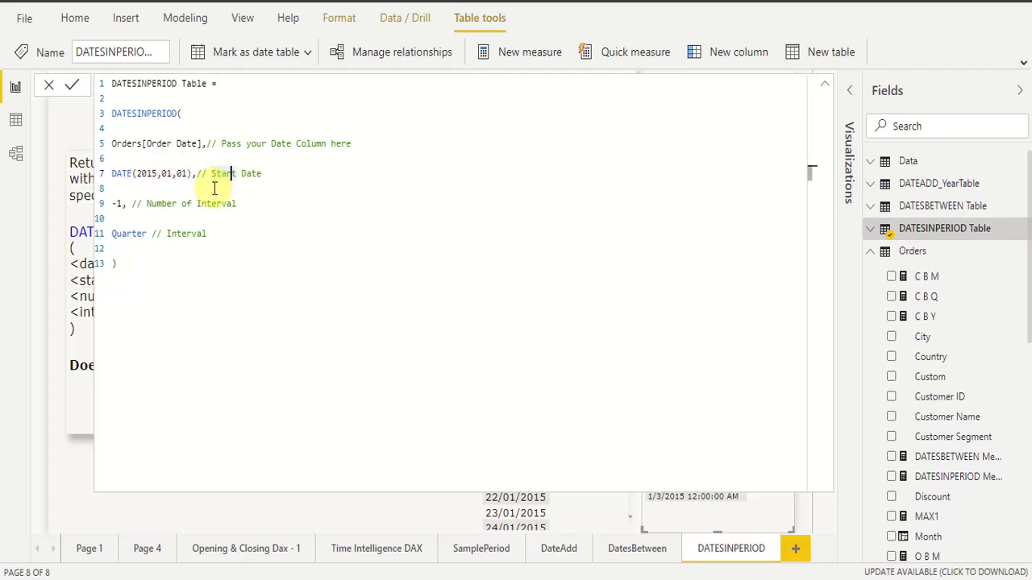
Set the number of intervals to 1, commit the formula and review the resulting dates through the end of the table visual
click(117, 204)
click(114, 206)
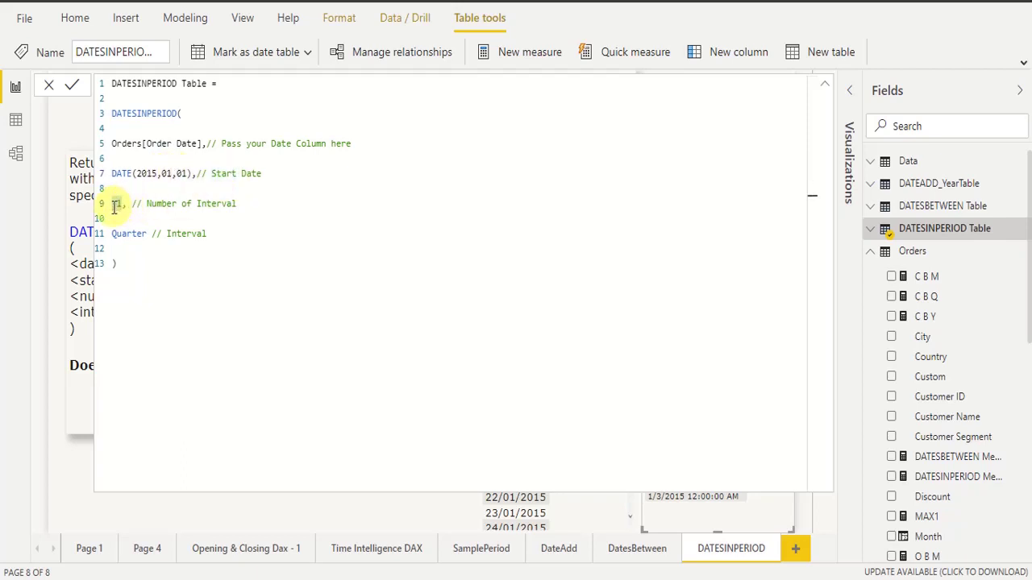
key(BackSpace)
click(168, 230)
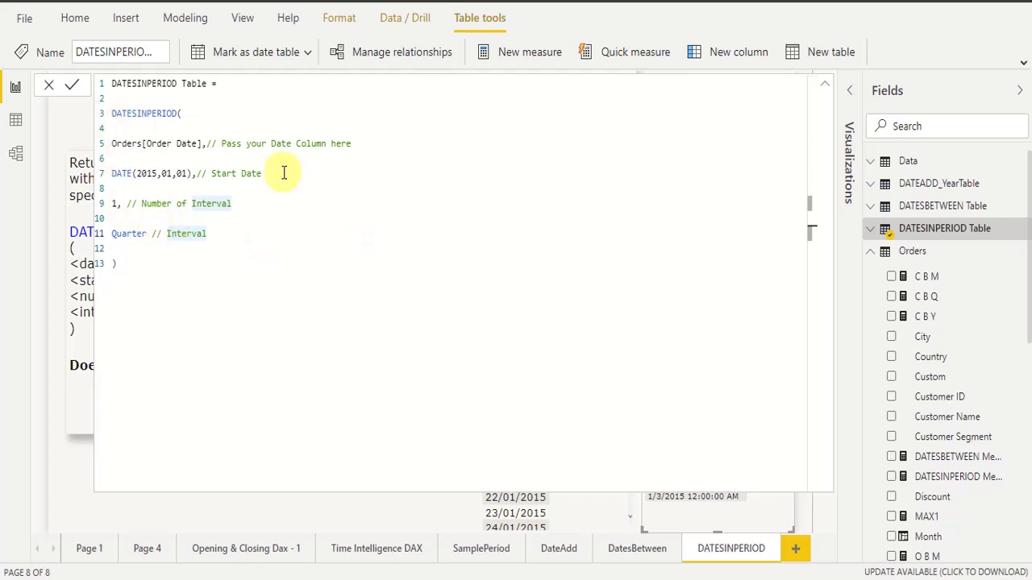
click(72, 84)
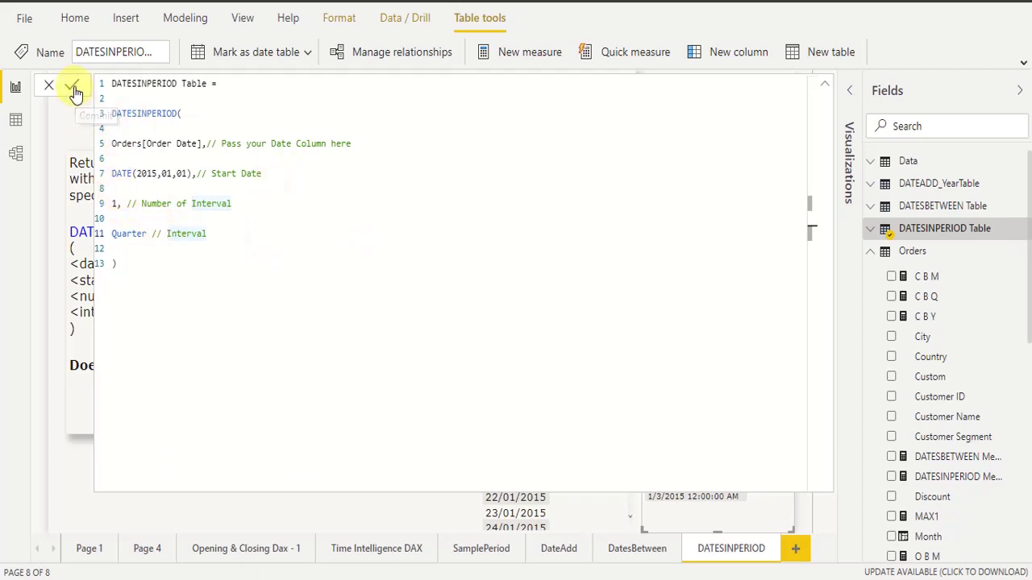
click(824, 85)
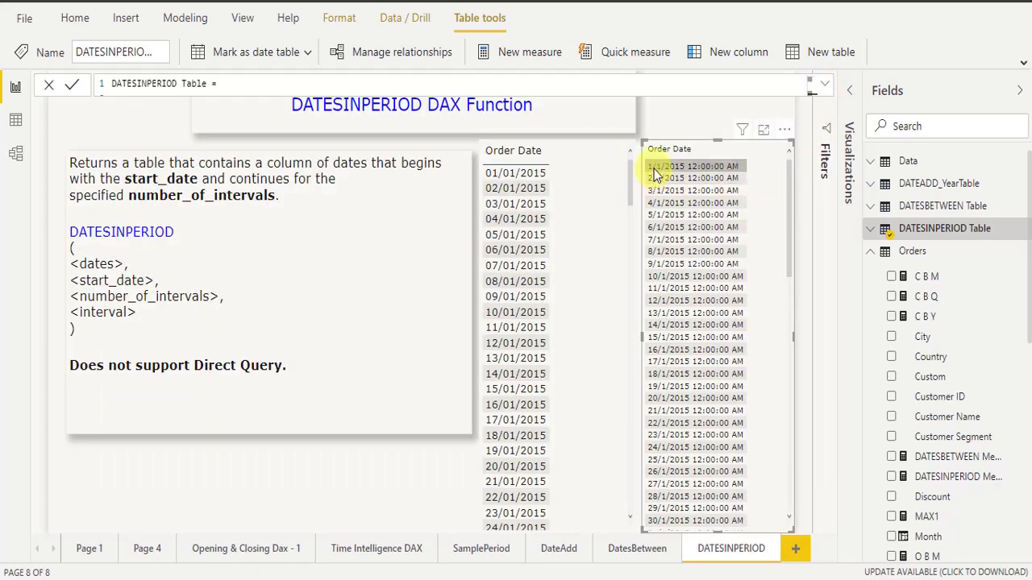
drag(792, 195, 658, 529)
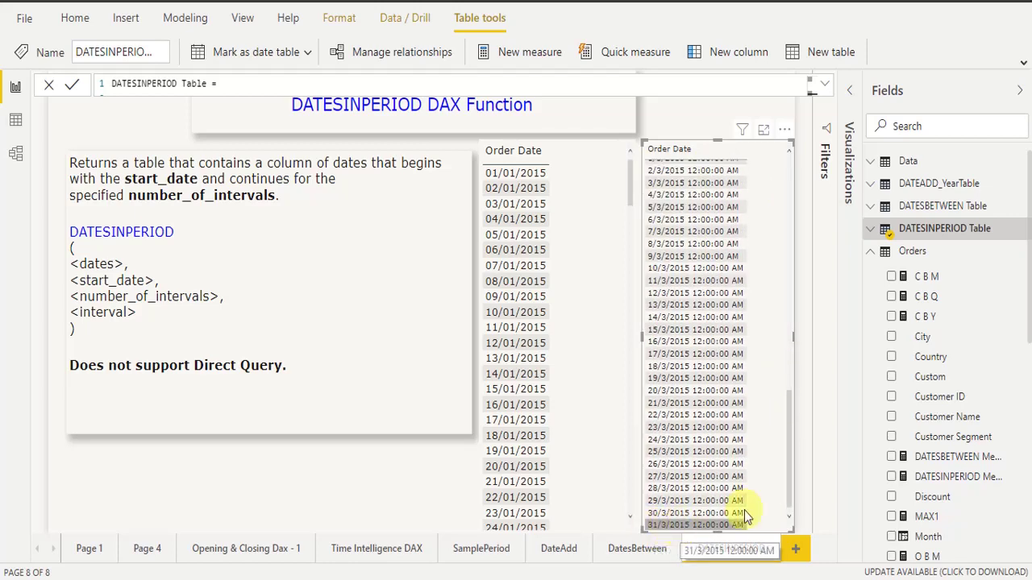
Change the formula's start date to DATE(2015,02,01) and set the number of Quarter intervals to 1
click(824, 84)
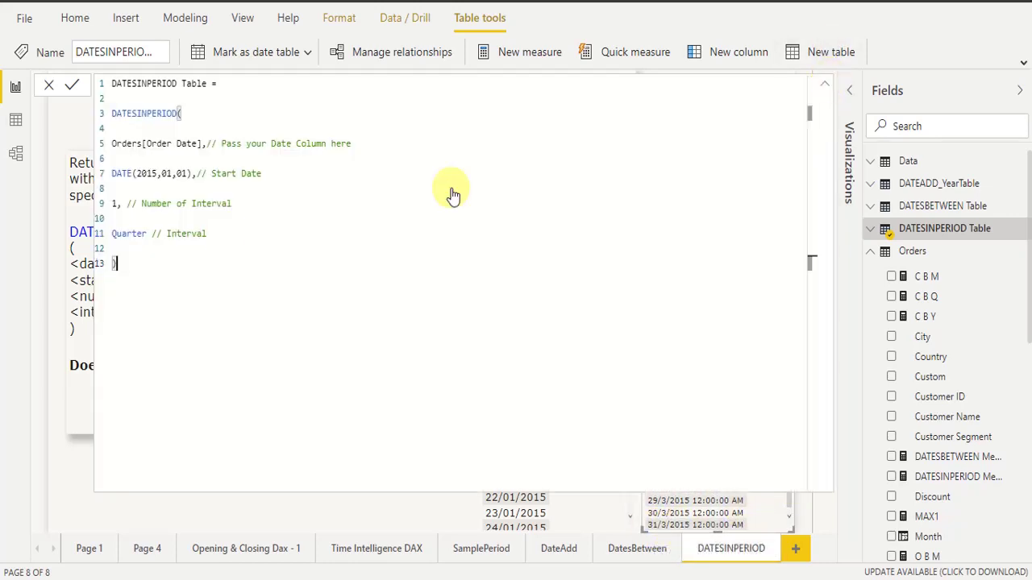
click(114, 204)
text(1)
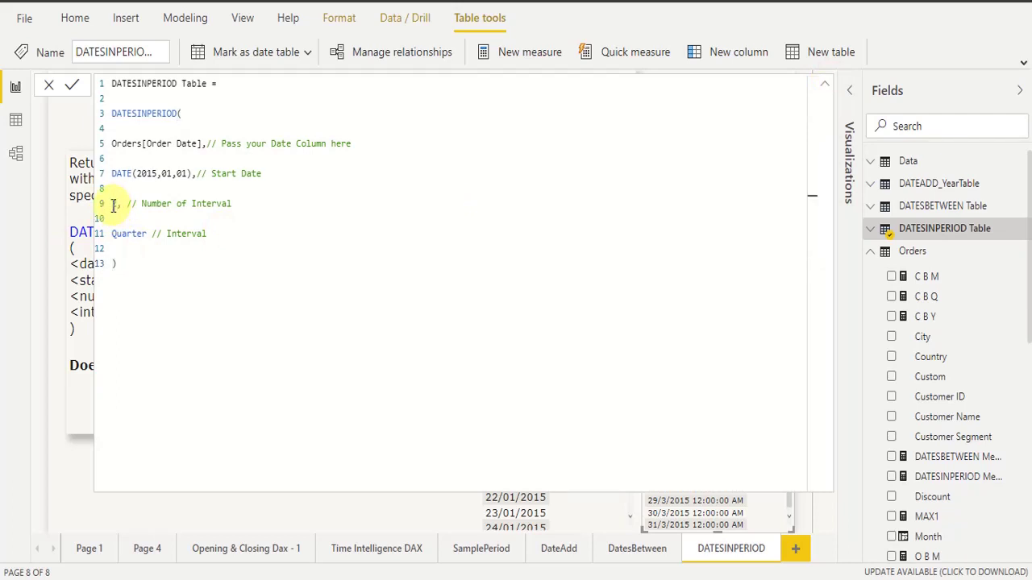
click(275, 221)
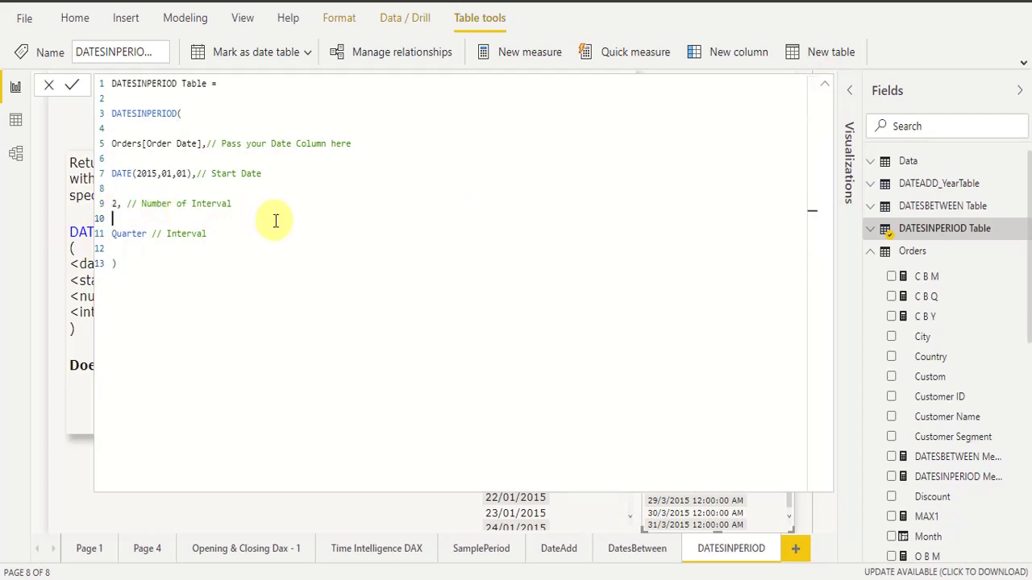
click(168, 175)
key(BackSpace)
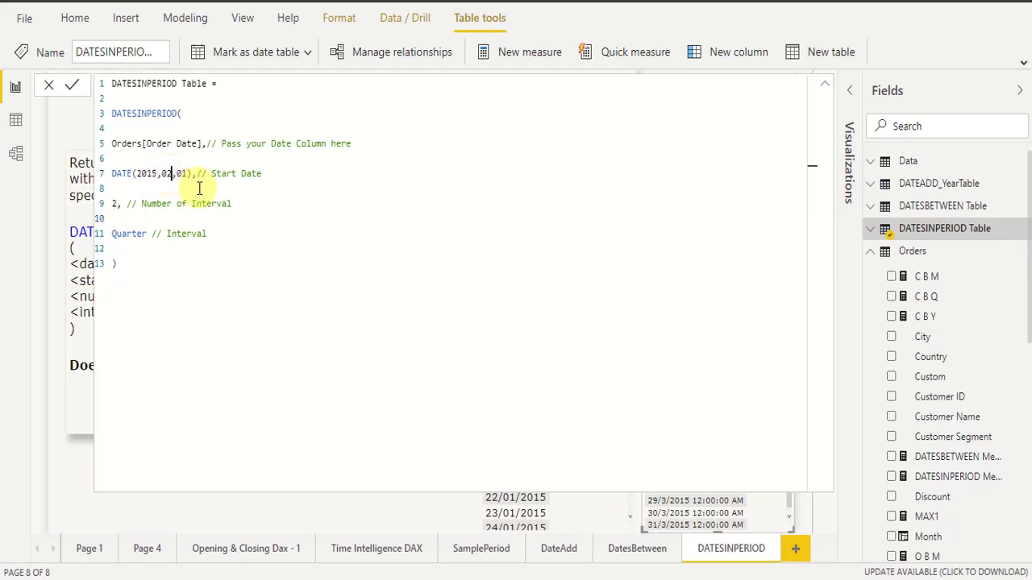
text(2)
click(118, 205)
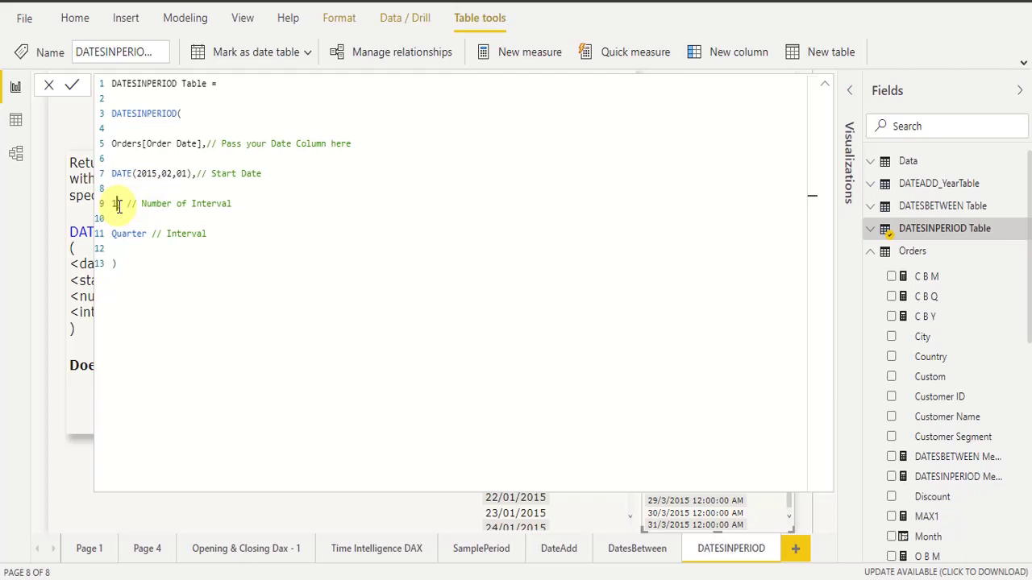
double_click(138, 233)
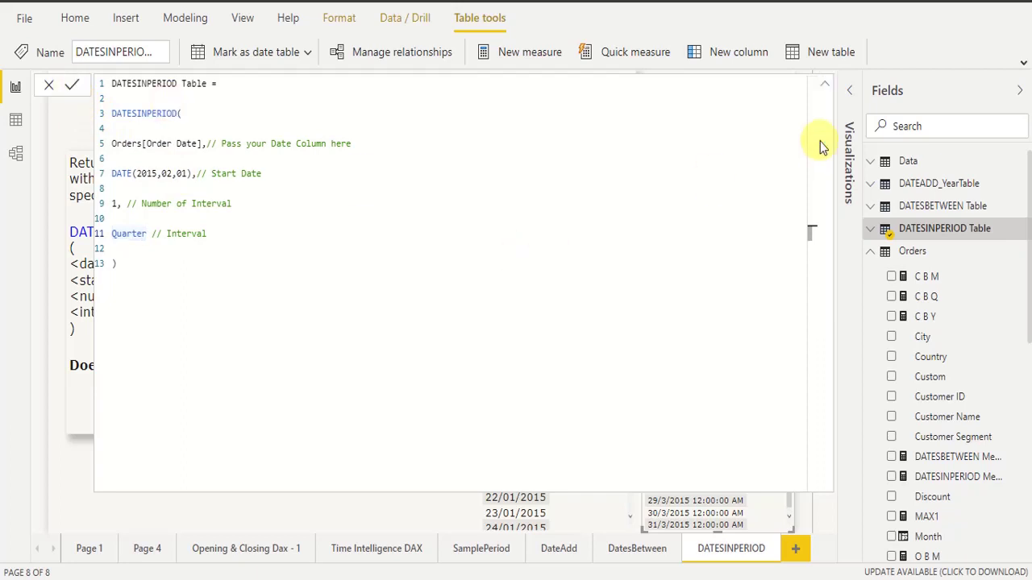
Commit the formula and check the first and last dates of the February-based quarter in the table visual
key(Return)
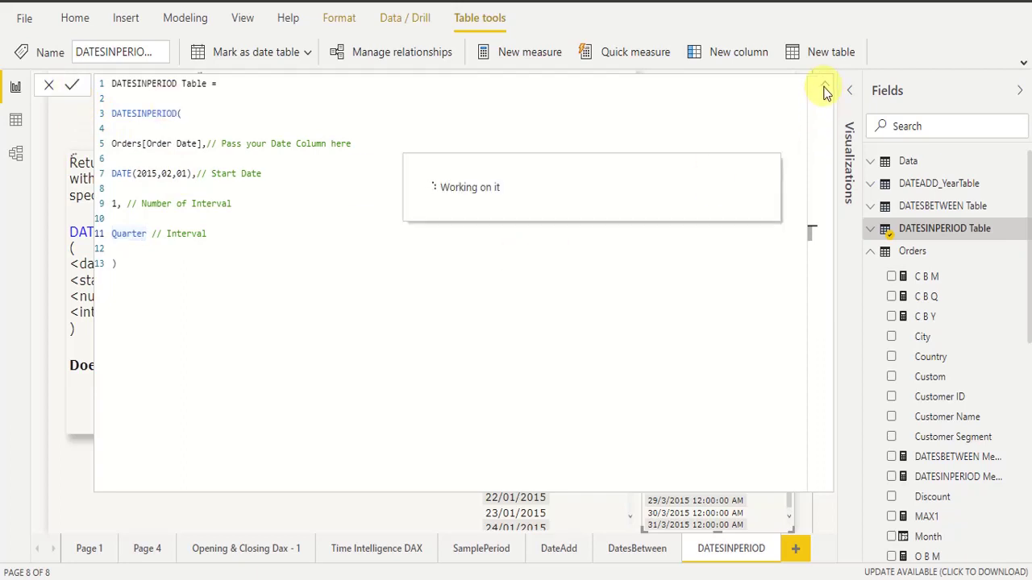
click(824, 85)
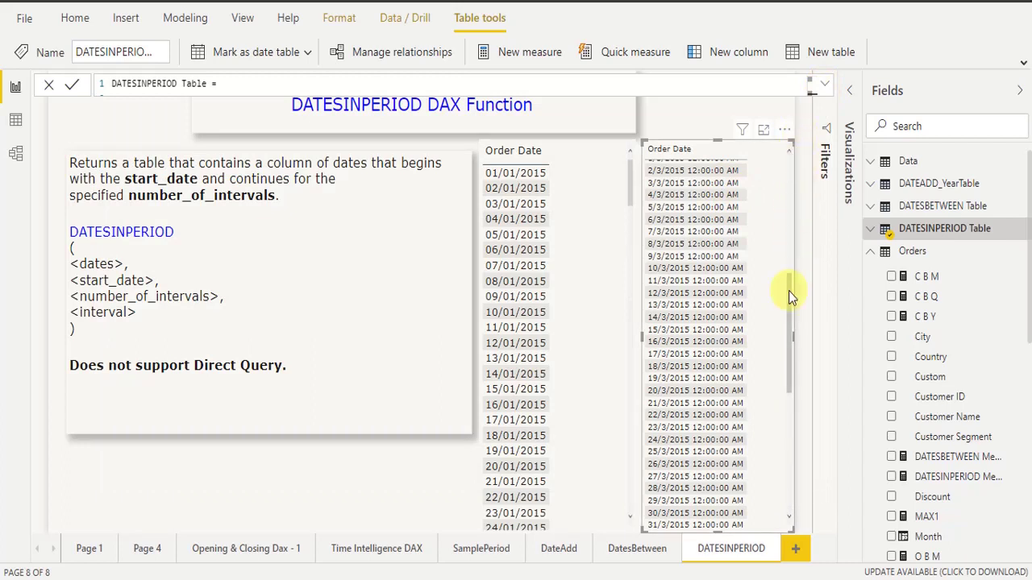
drag(788, 296, 790, 171)
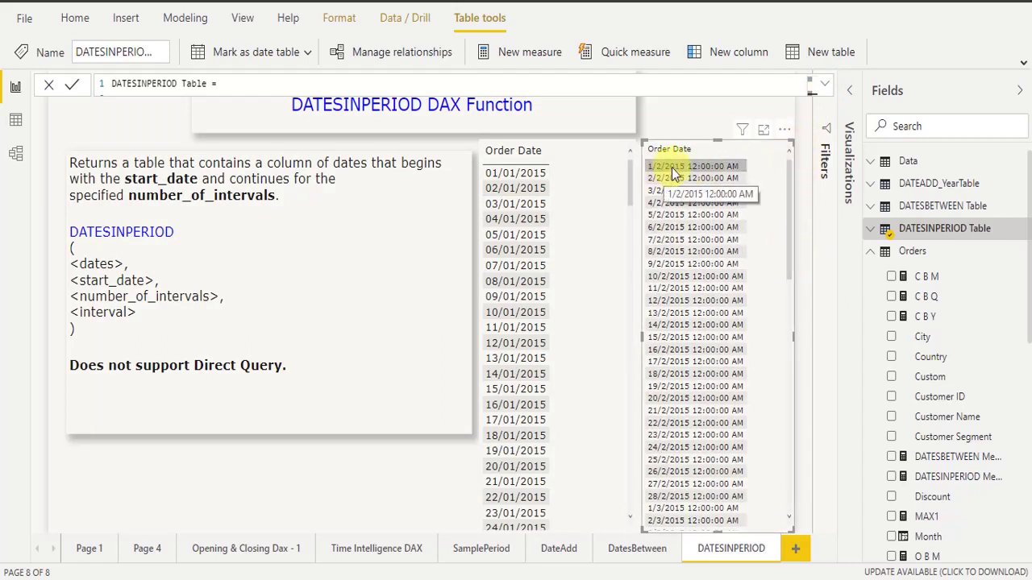
drag(788, 171, 786, 462)
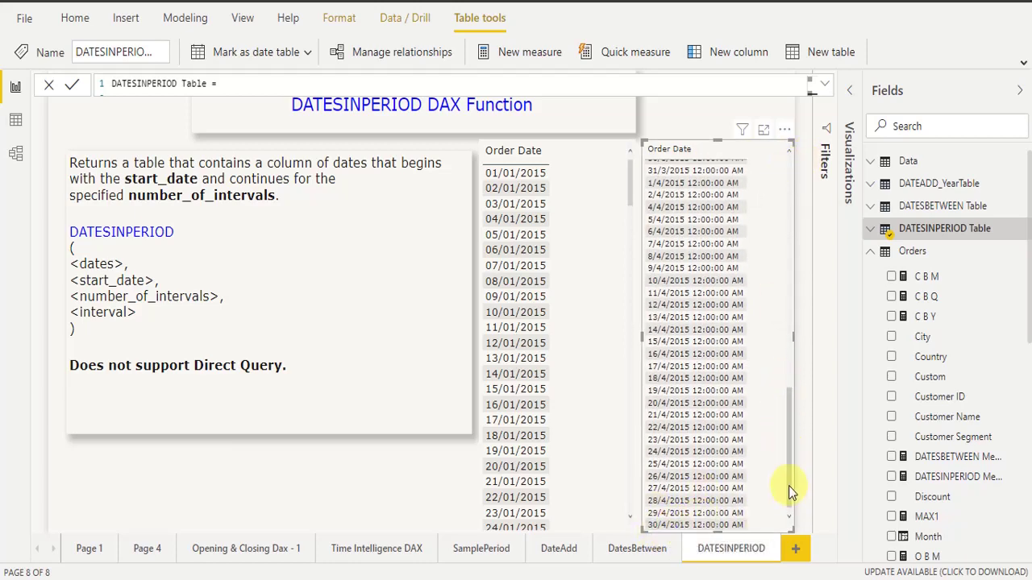
Change the formula's start date to DATE(2015,06,30)
click(824, 83)
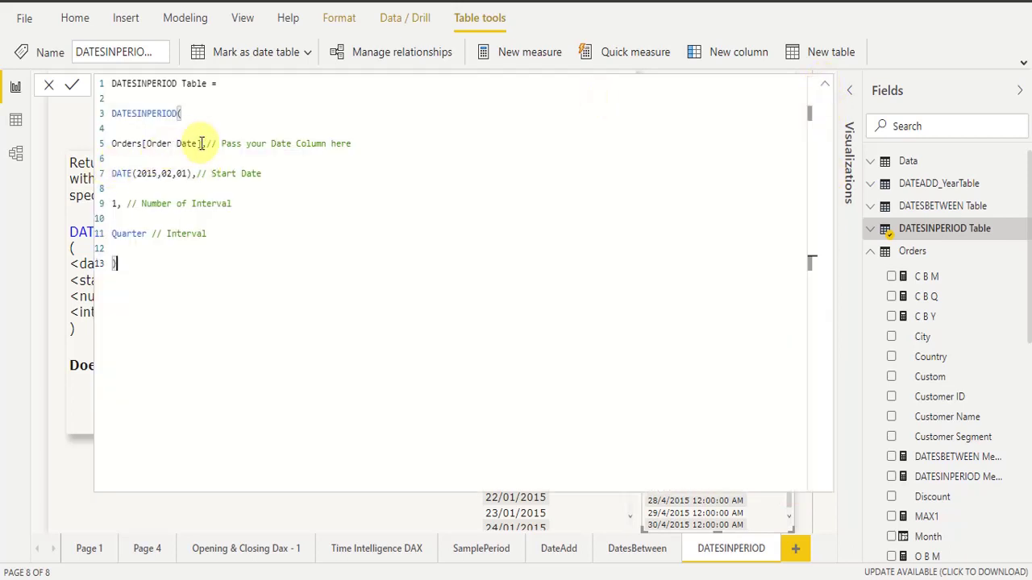
drag(188, 175, 138, 174)
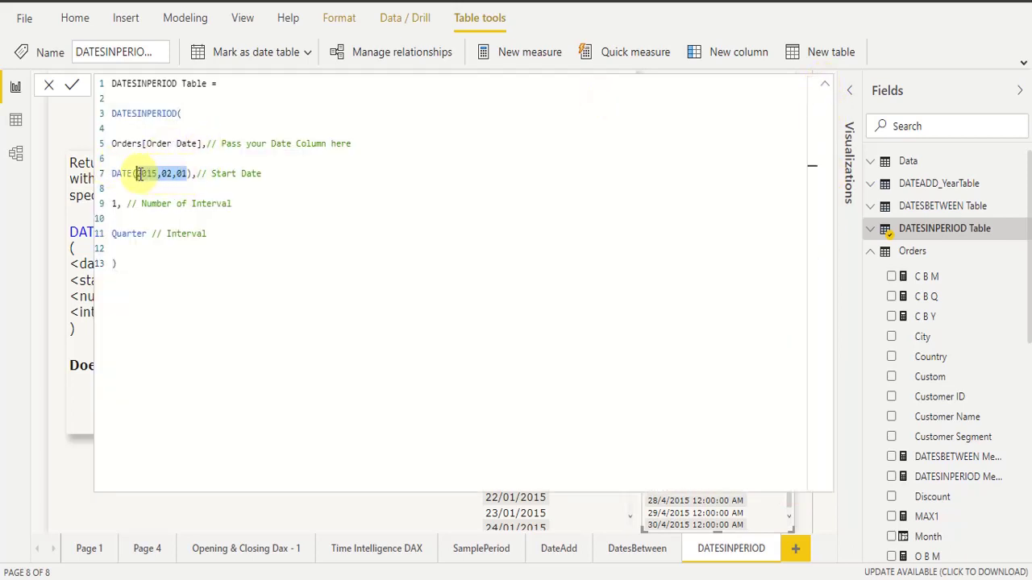
click(165, 234)
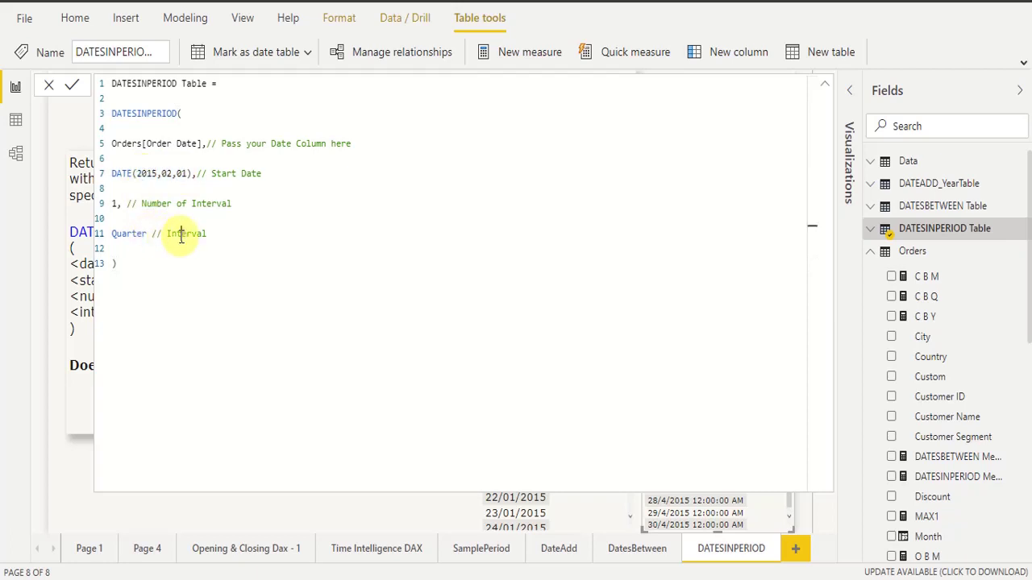
click(132, 234)
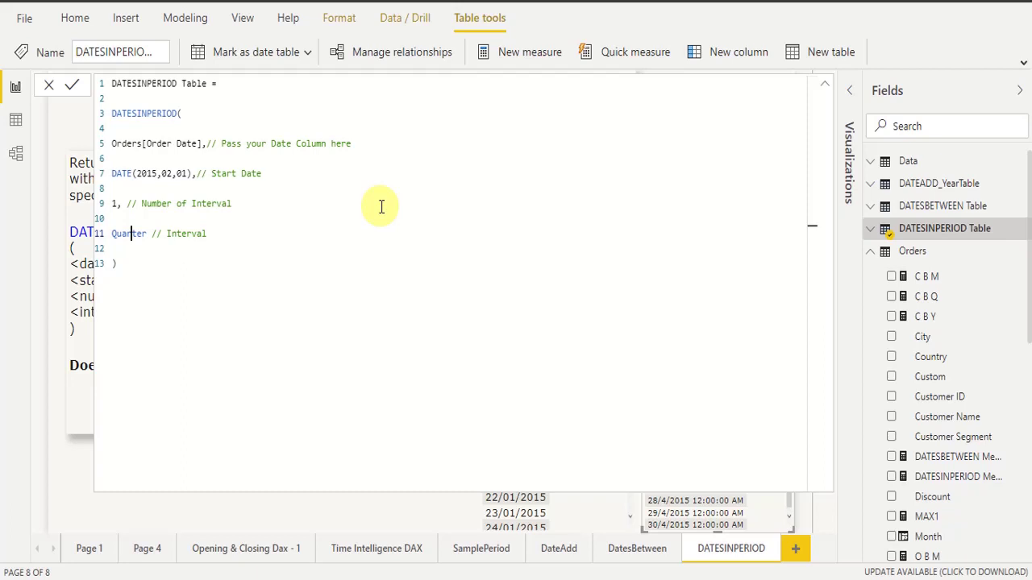
double_click(167, 174)
key(BackSpace)
text(06)
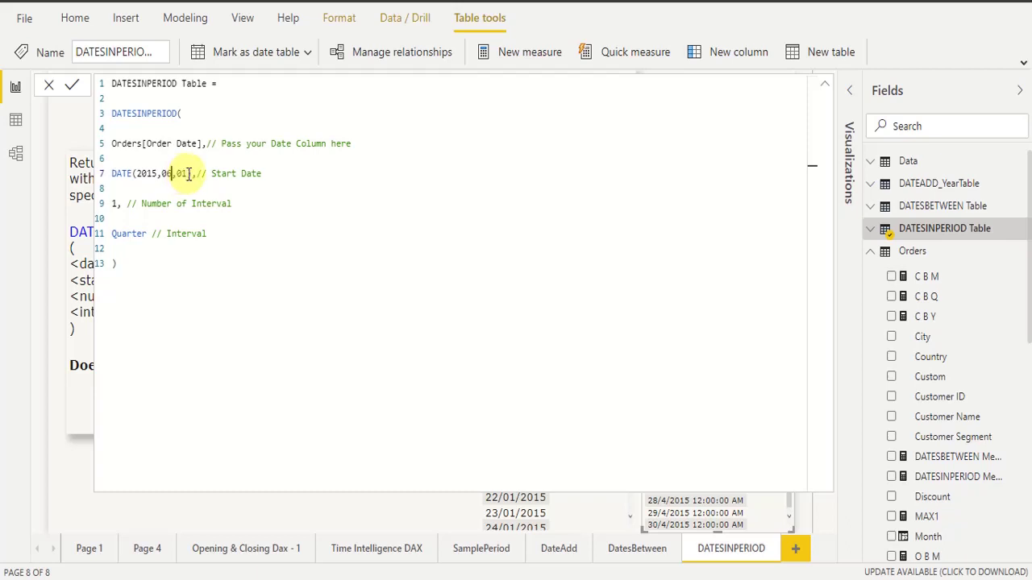
double_click(179, 174)
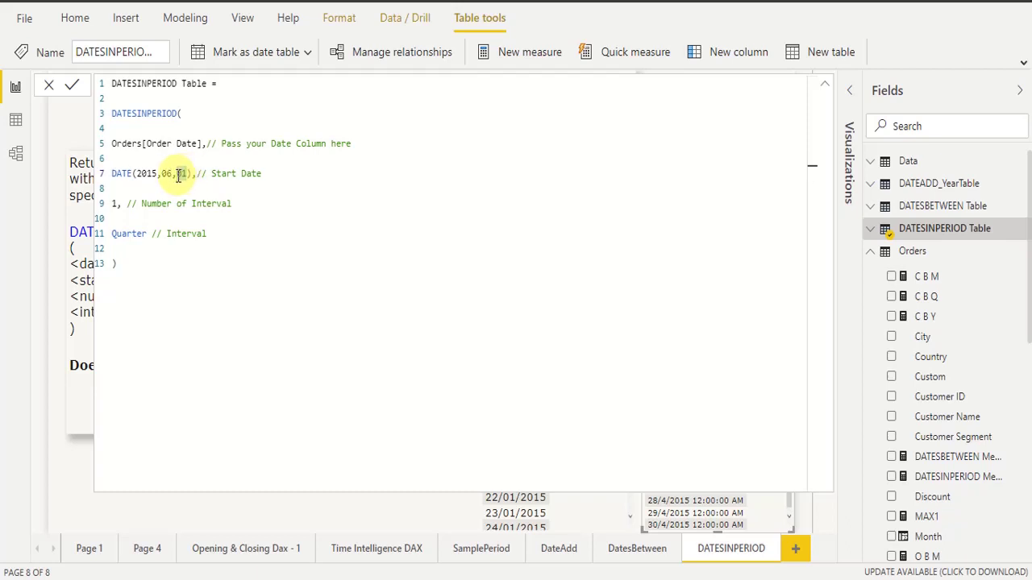
text(30)
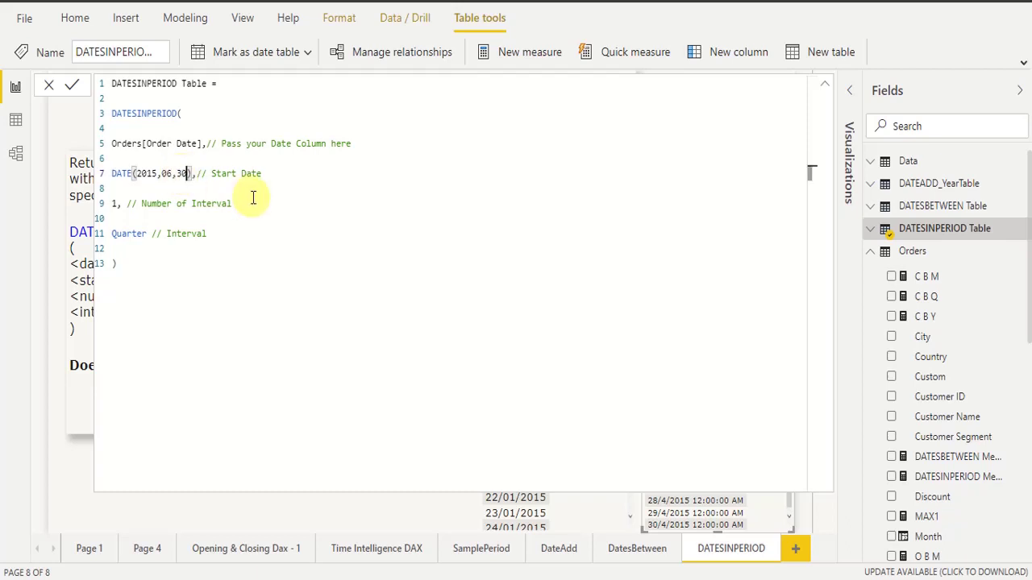
Set the number of Quarter intervals to -1, commit the formula and review the dates from first to last in the table visual
click(113, 205)
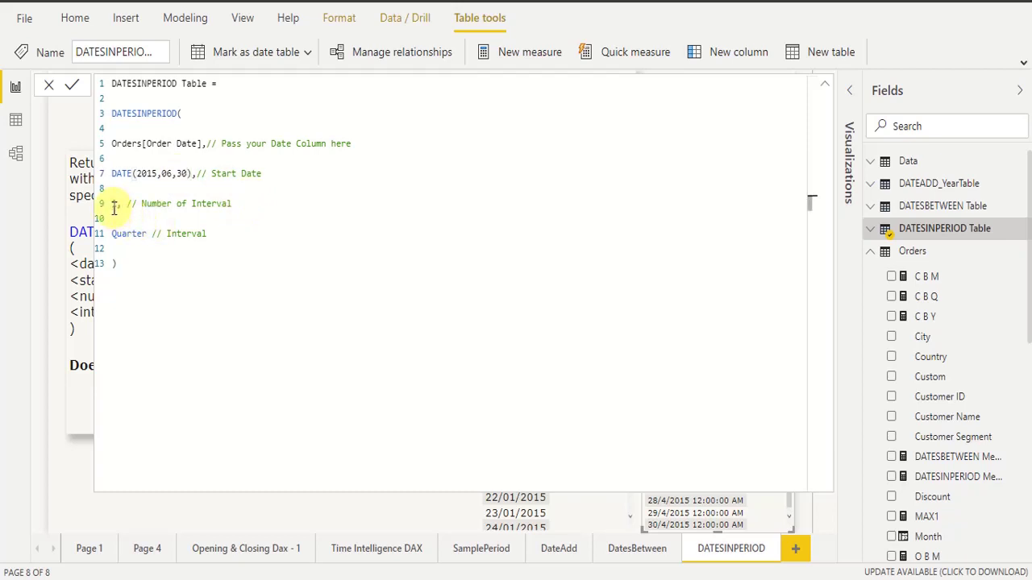
text(-)
click(380, 249)
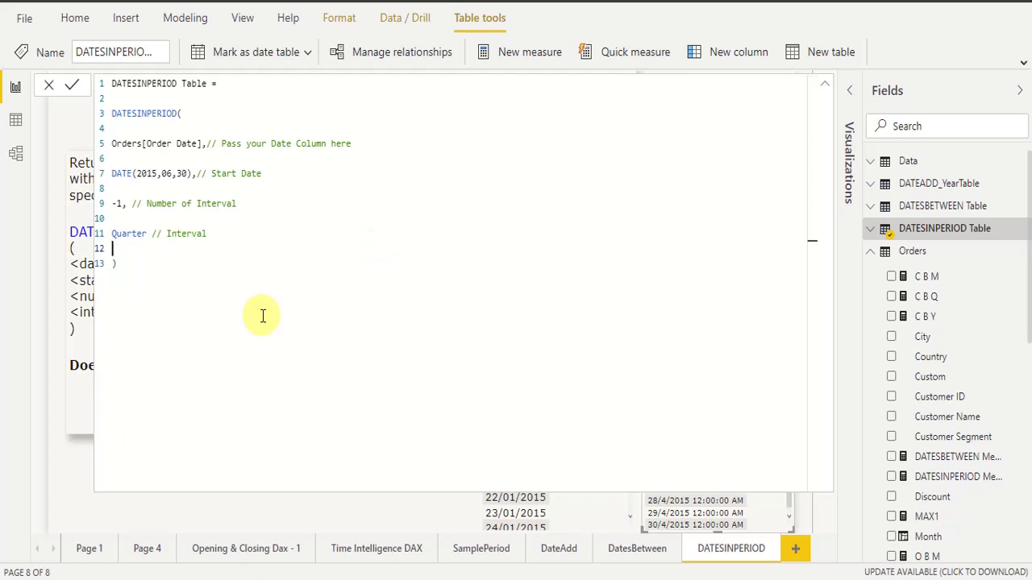
click(72, 84)
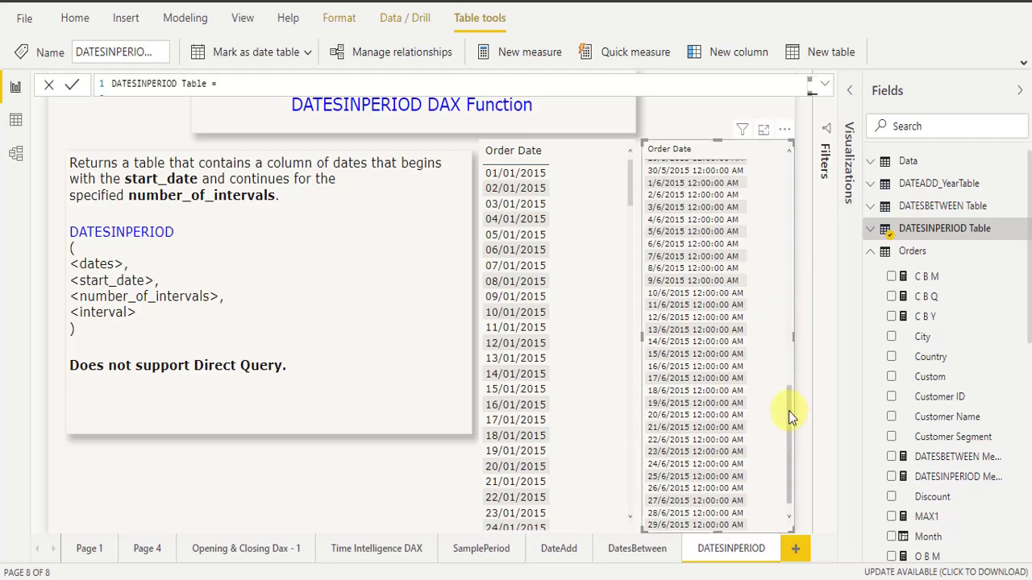
drag(788, 411, 787, 161)
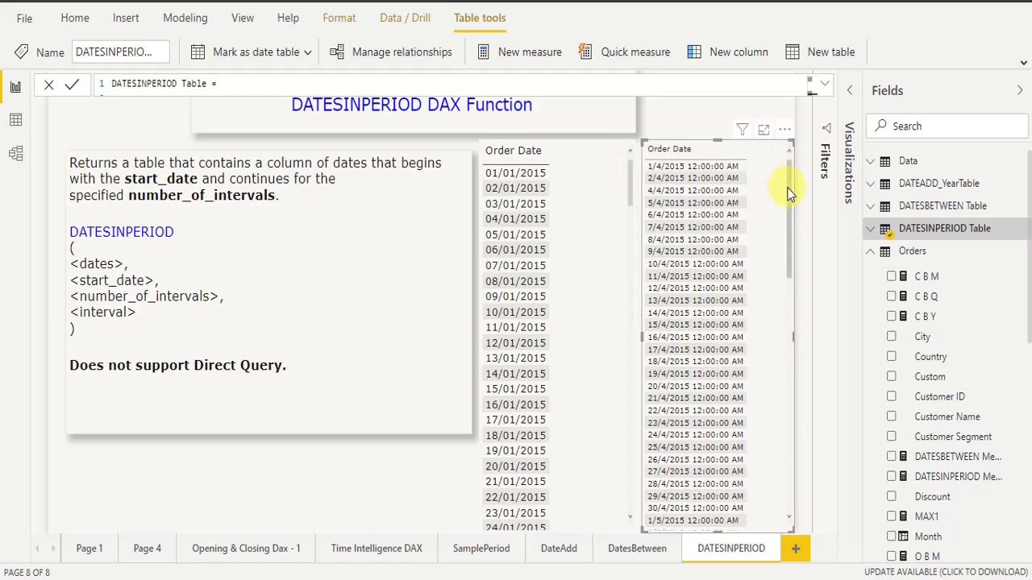
drag(788, 191, 794, 497)
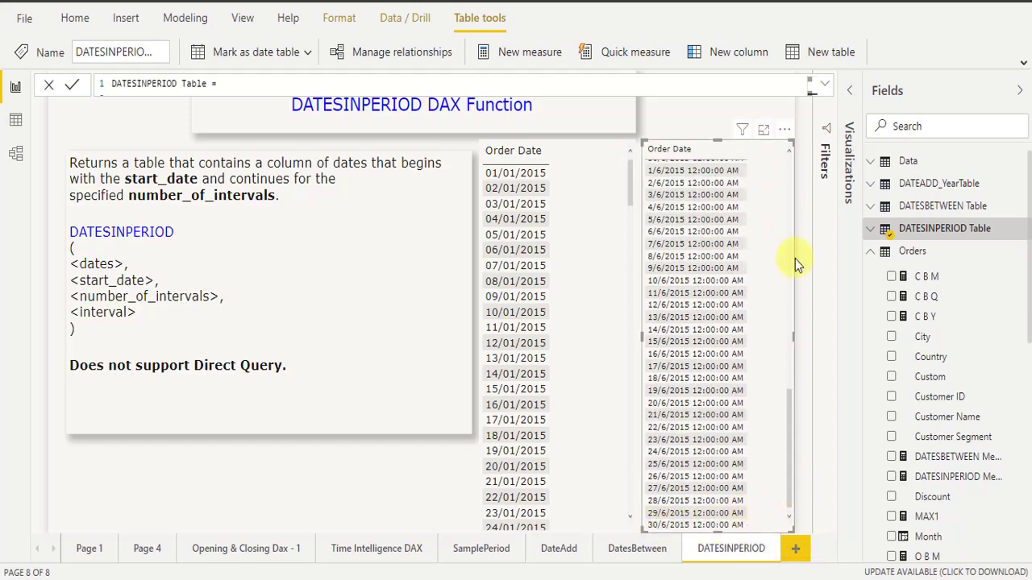
Change the formula's interval type to YEAR
click(829, 89)
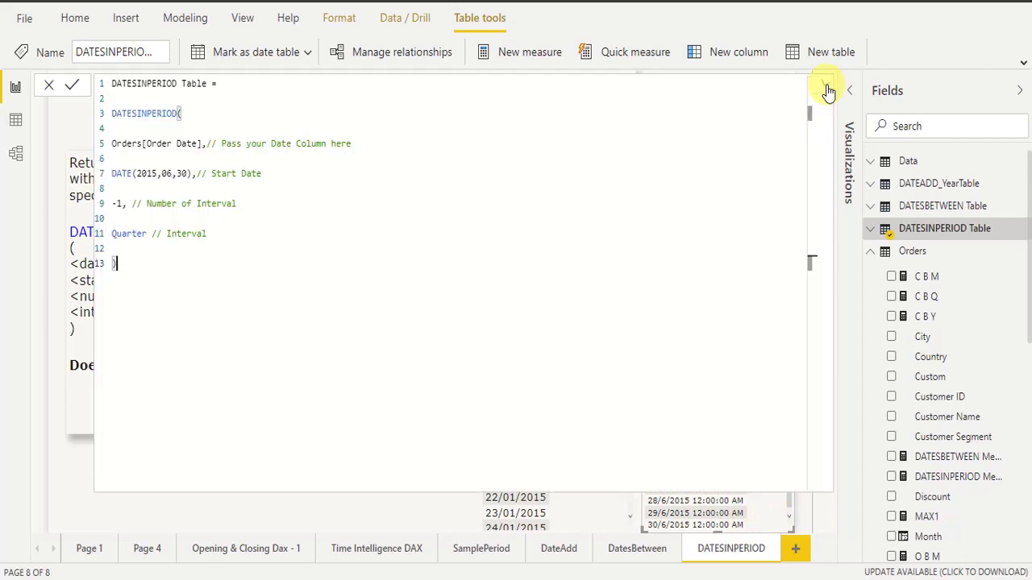
click(117, 245)
double_click(121, 235)
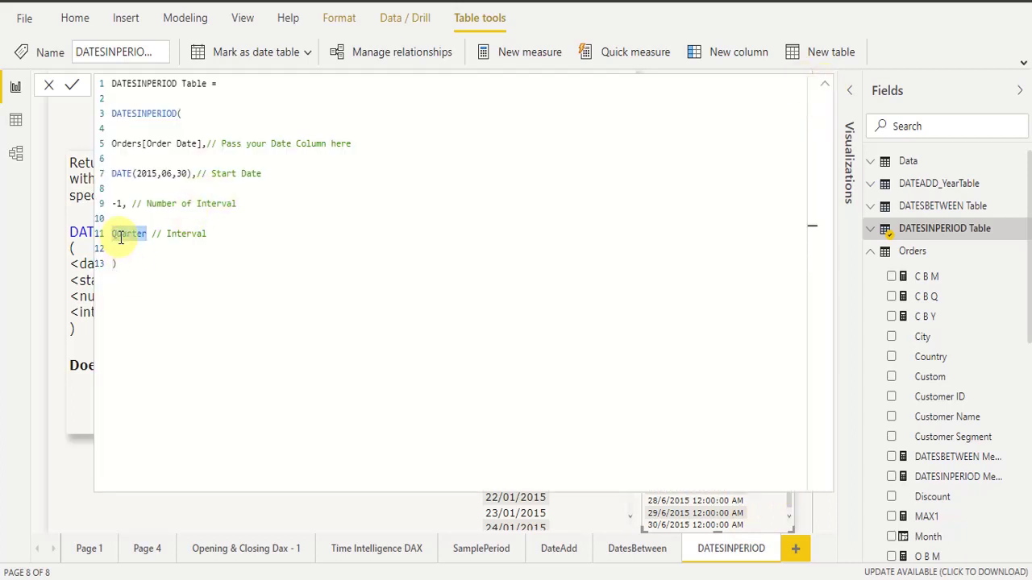
text(Year)
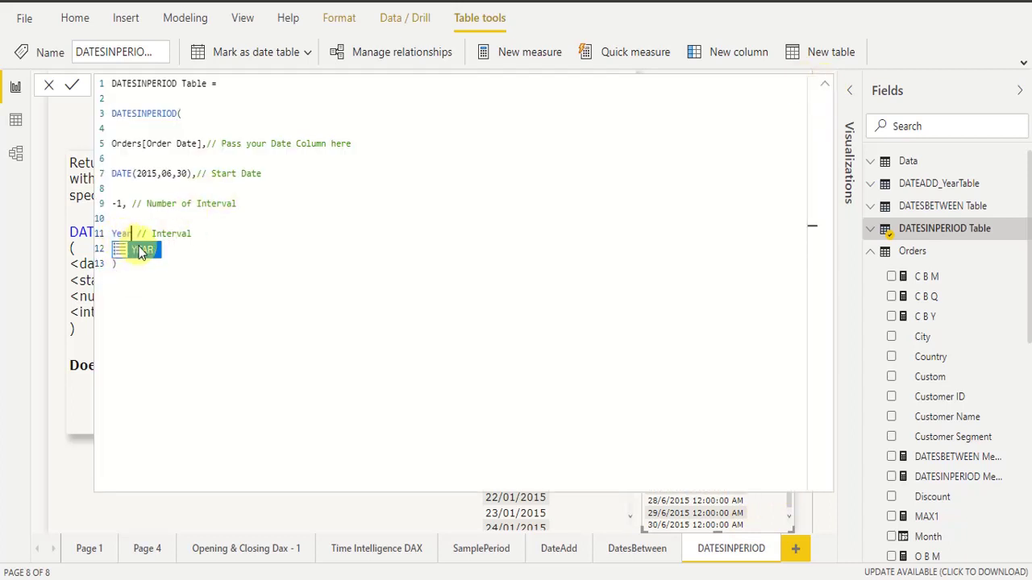
click(141, 250)
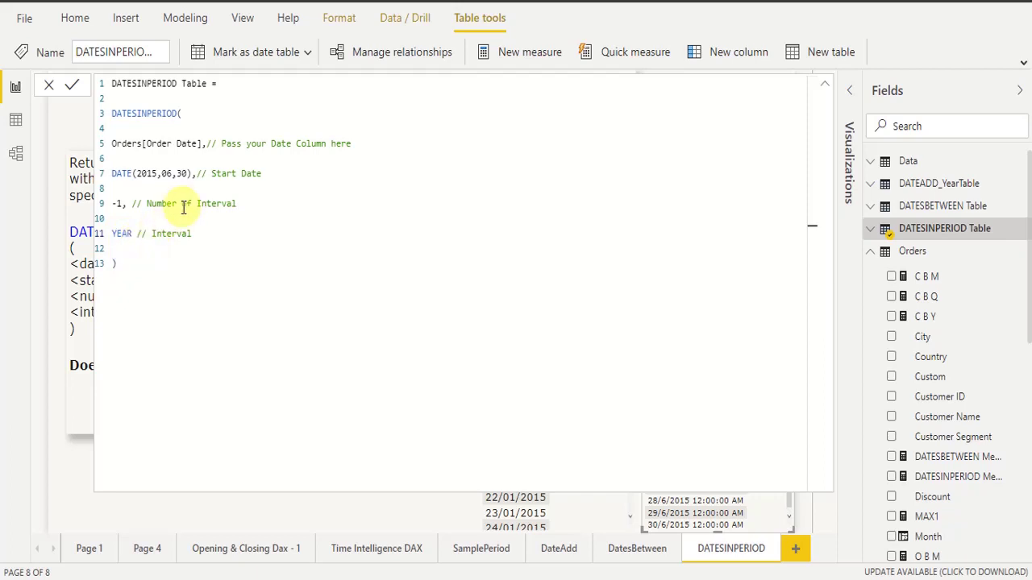
Set the formula's start date to DATE(2015,01,01) and the number of intervals to 1
double_click(181, 173)
text(01)
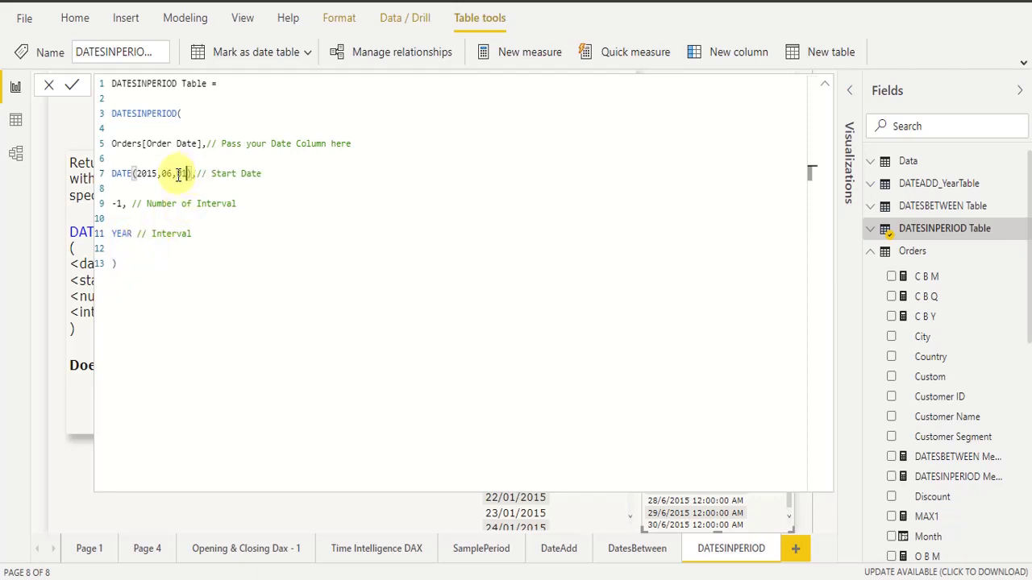
double_click(167, 173)
text(01)
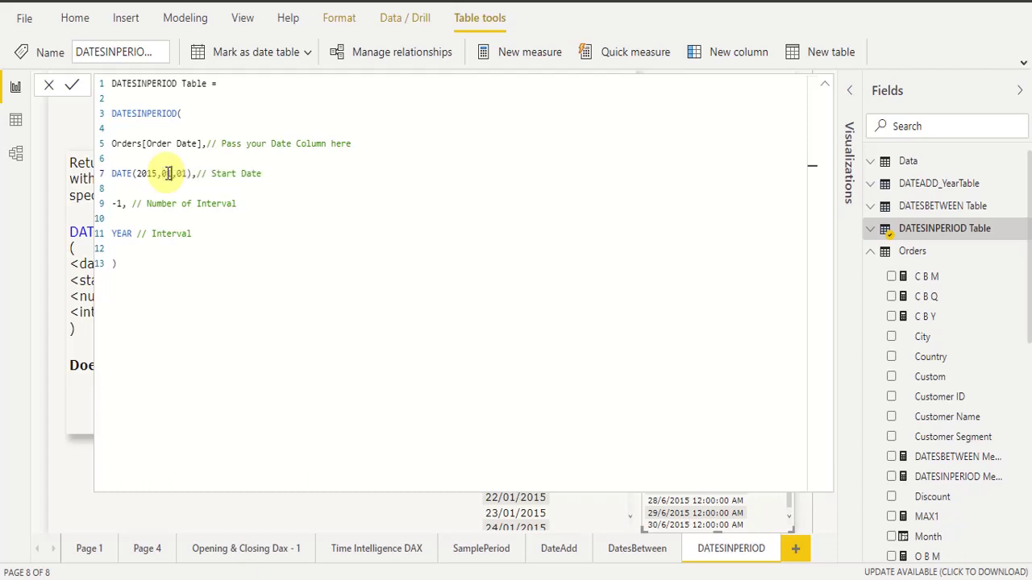
drag(124, 203, 113, 208)
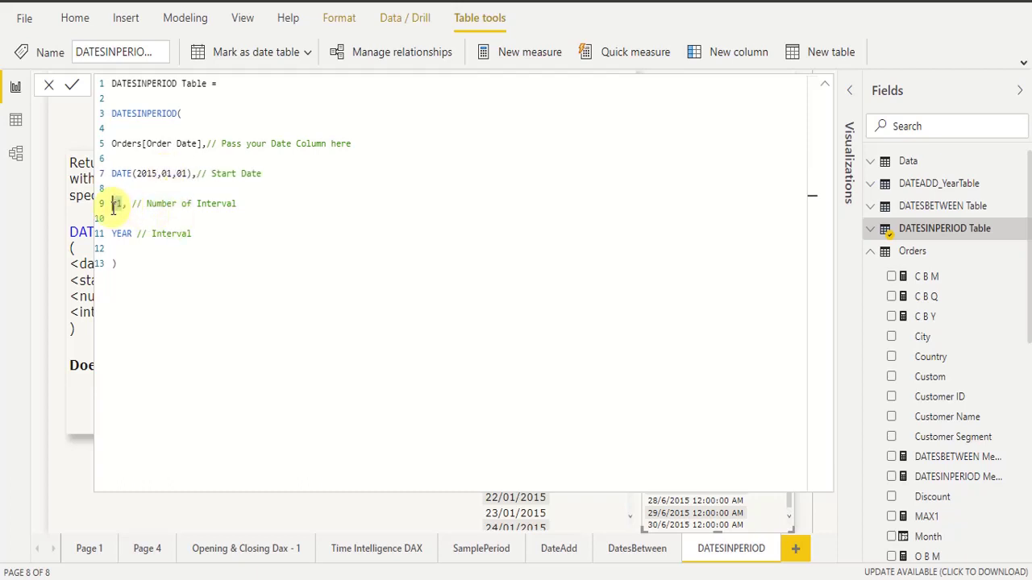
text(1)
click(145, 287)
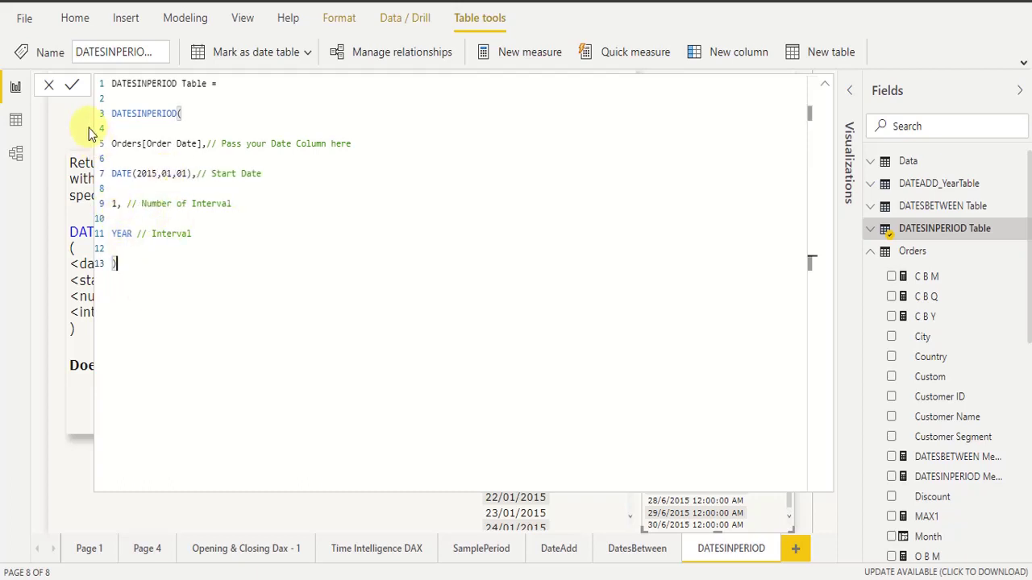
Commit the YEAR formula and scan the full range of dates returned in the table visual
click(73, 94)
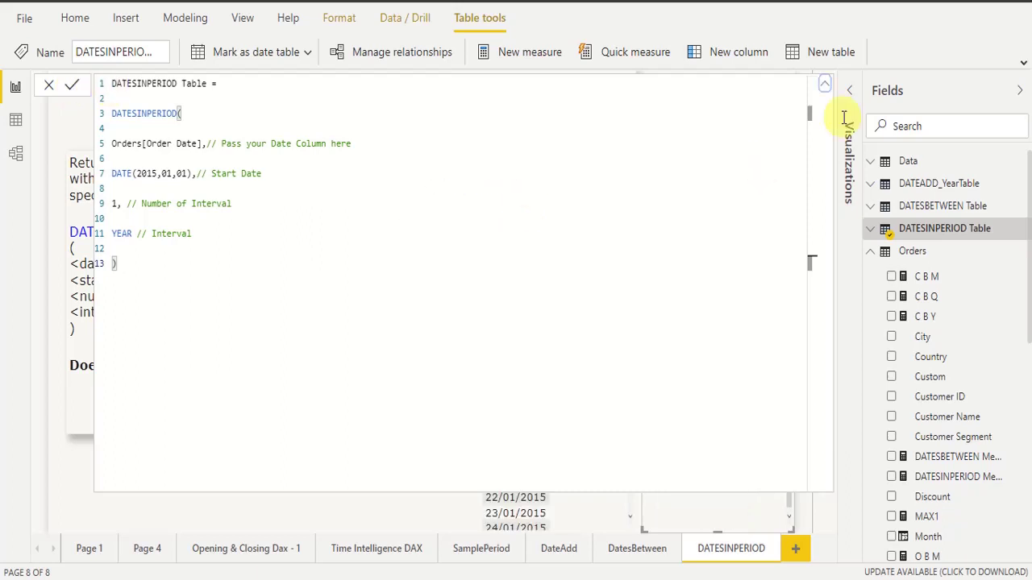
click(825, 87)
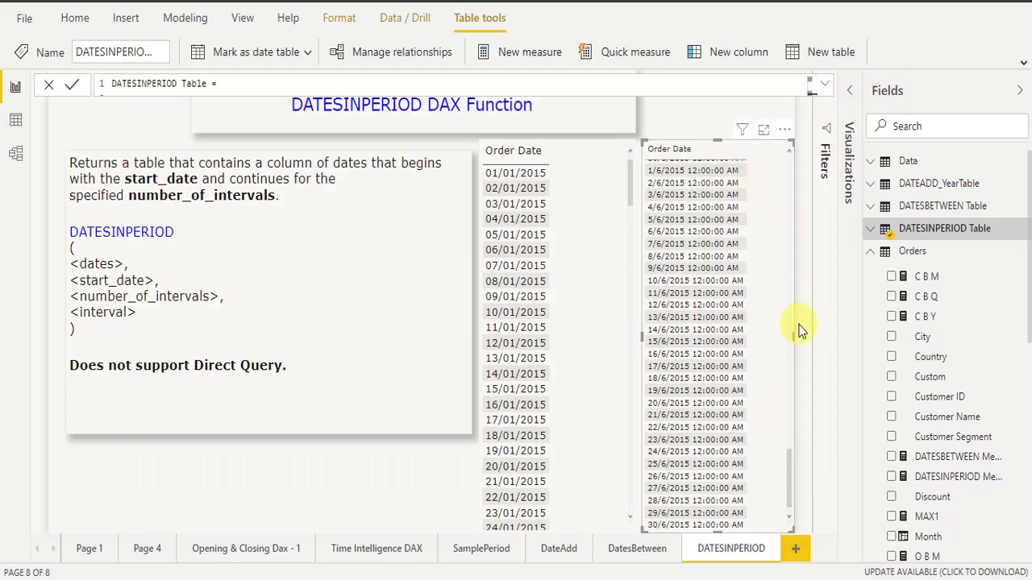
drag(788, 476, 783, 163)
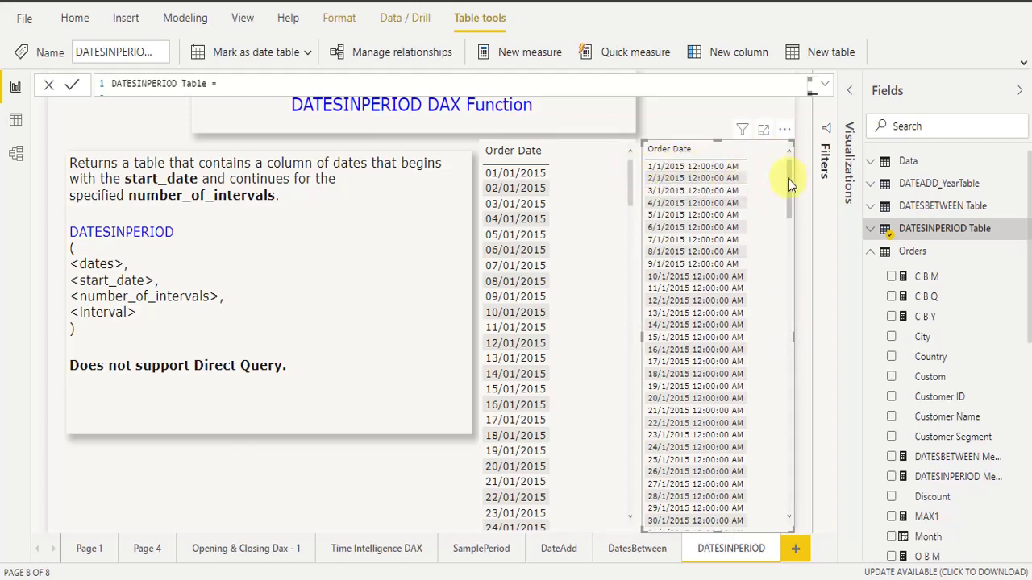
drag(789, 184, 788, 495)
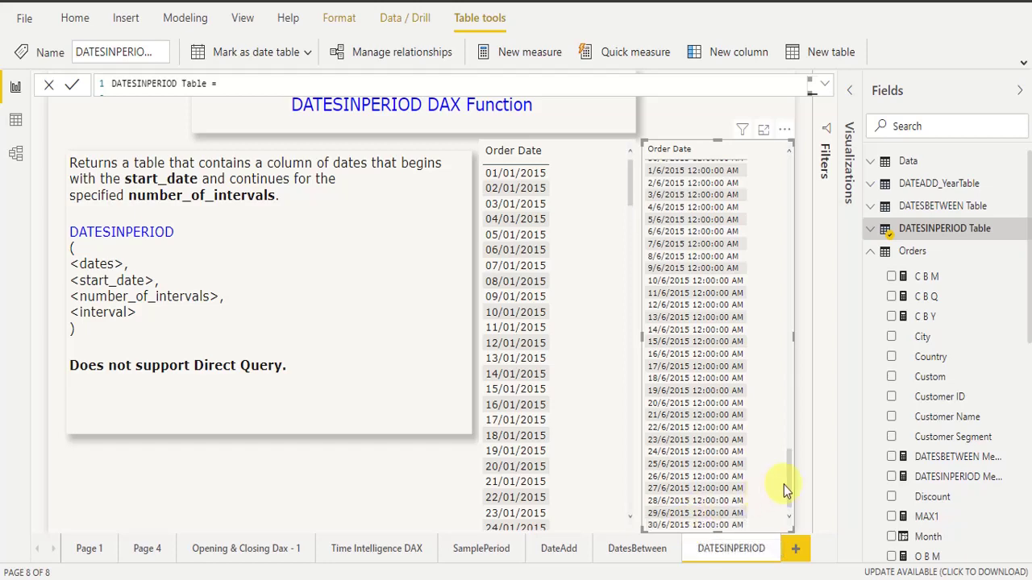
drag(789, 481, 792, 167)
click(825, 84)
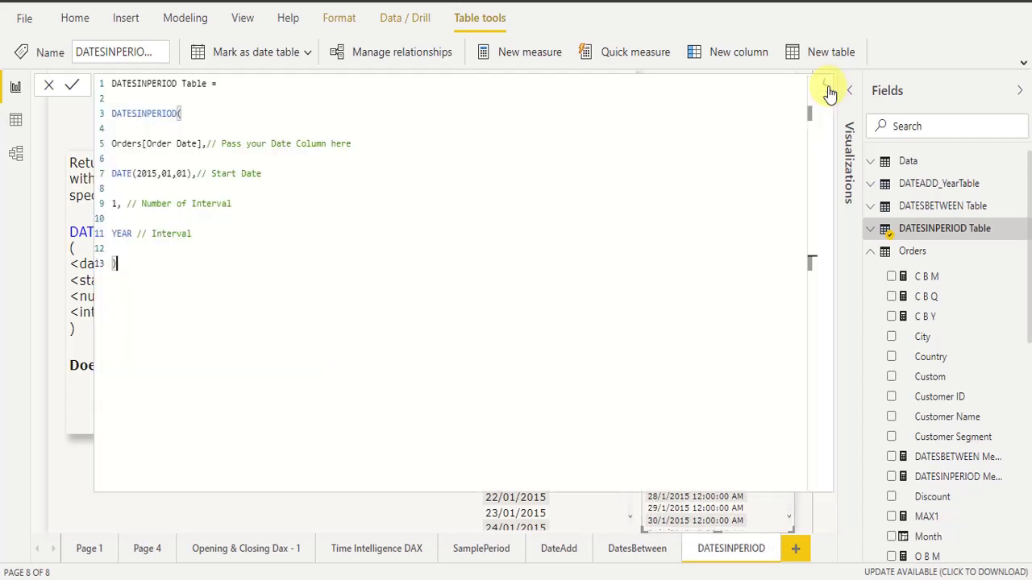
click(463, 205)
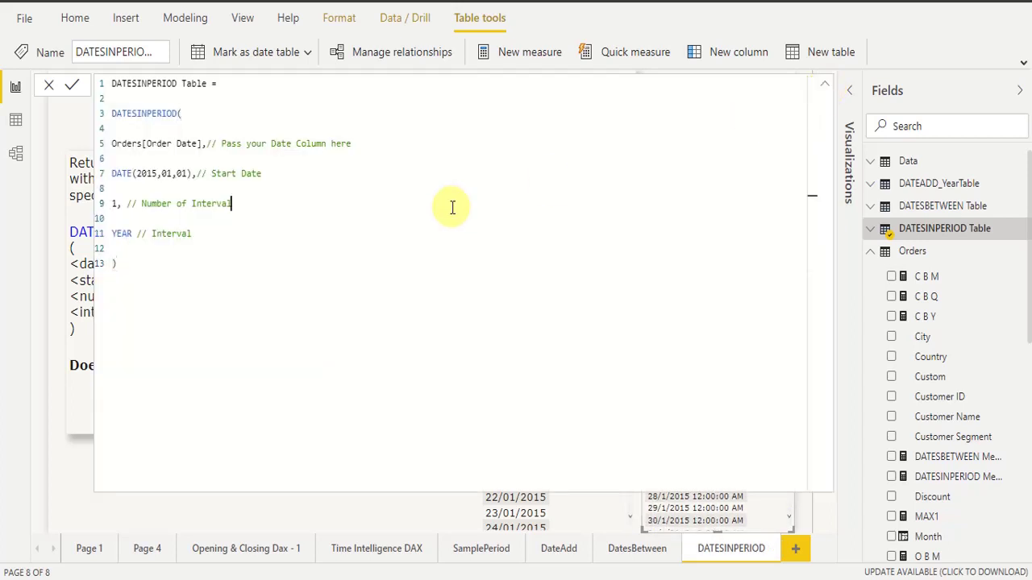
click(824, 84)
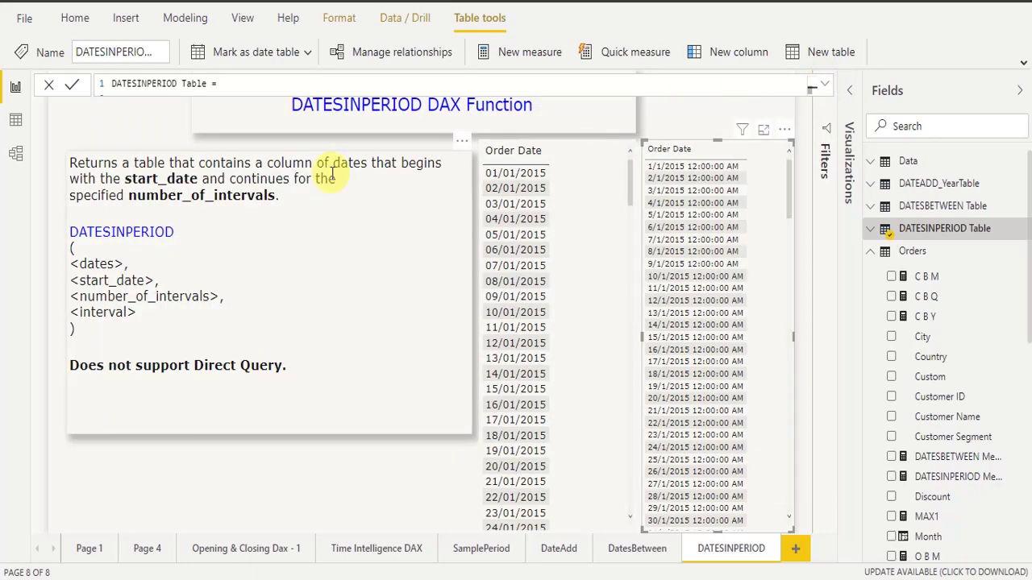
click(824, 84)
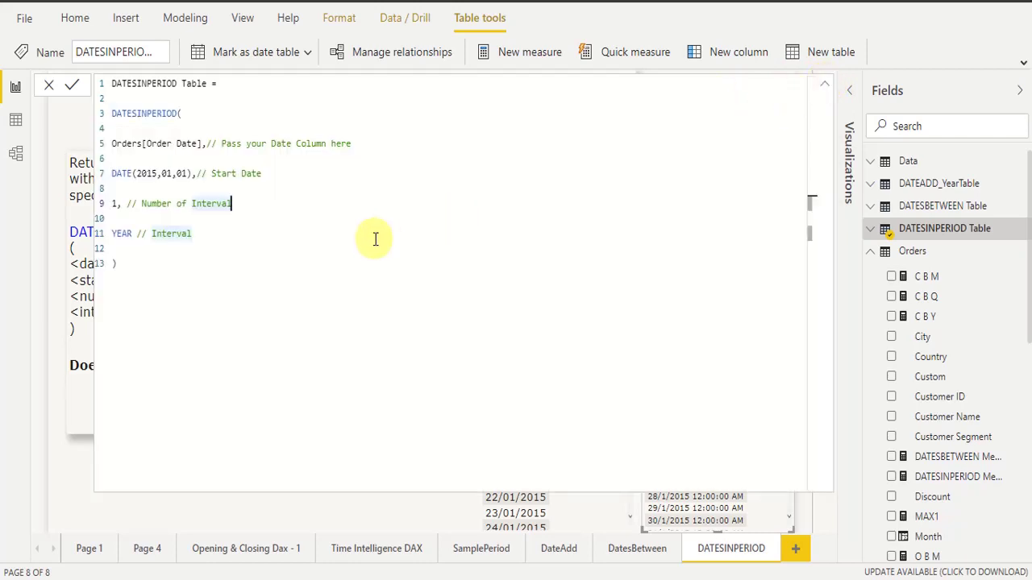
click(338, 474)
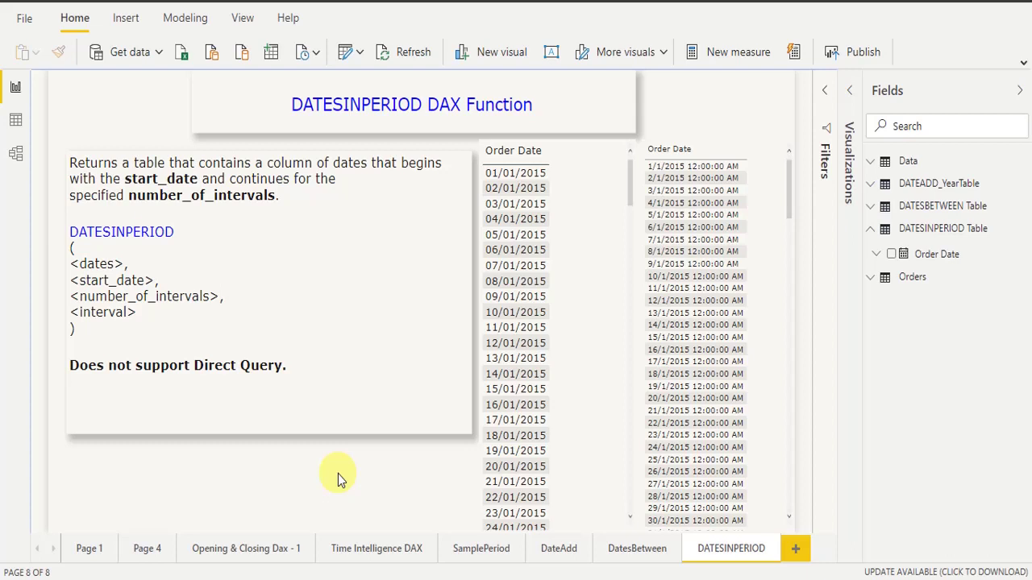
Comment out the fixed start date DATE(2015,01,01) in the DATESINPERIOD Table formula
click(914, 256)
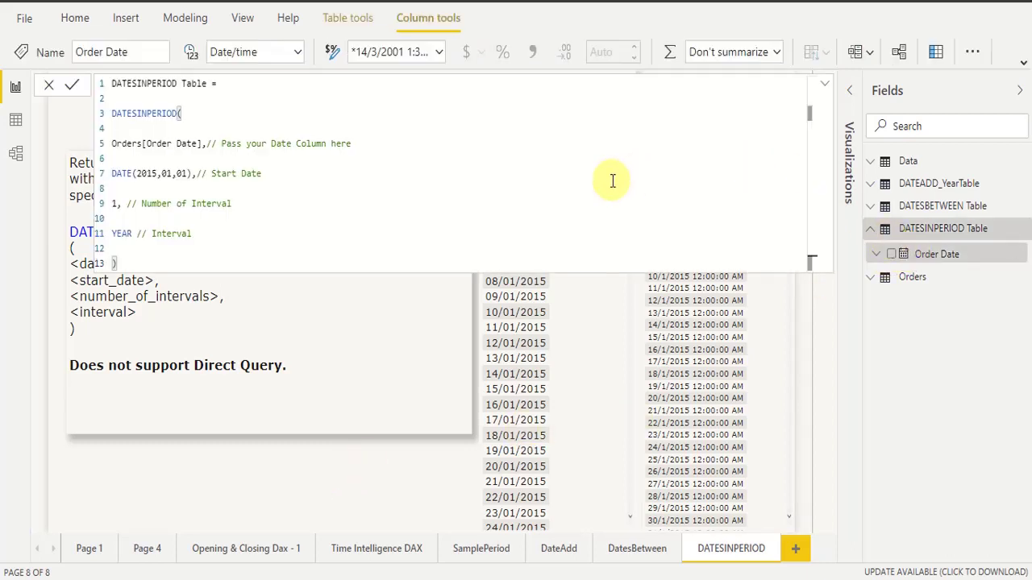
drag(111, 173, 196, 173)
click(285, 192)
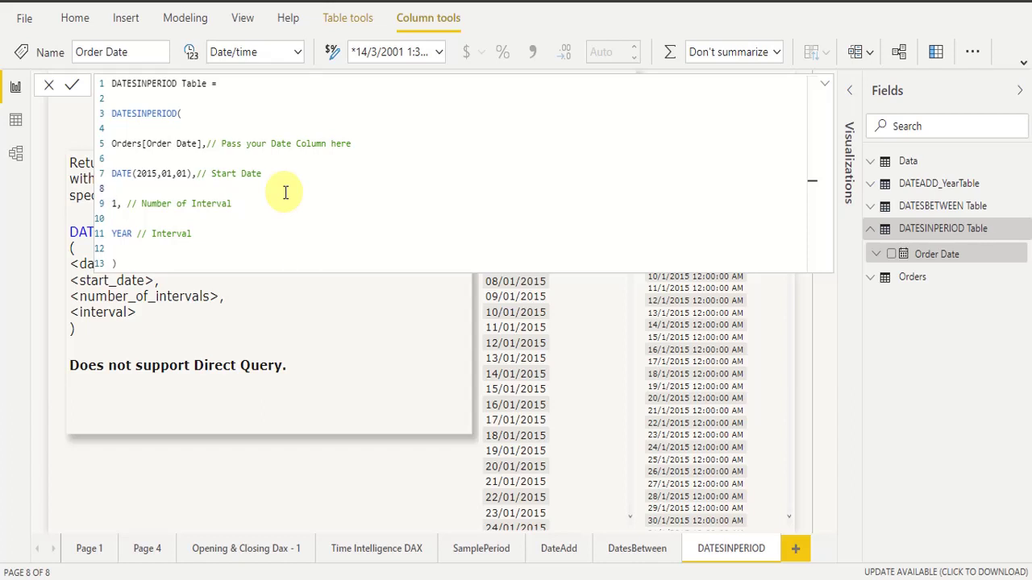
click(114, 175)
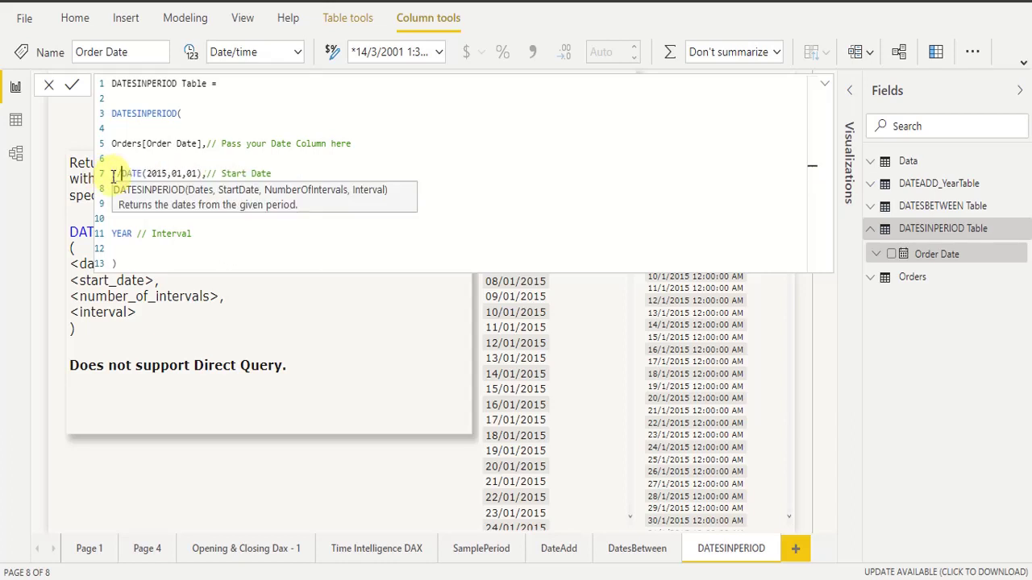
Enter MIN(Orders[Order Date]) as the formula's start date, ahead of the commented-out fixed date
text(MIN()
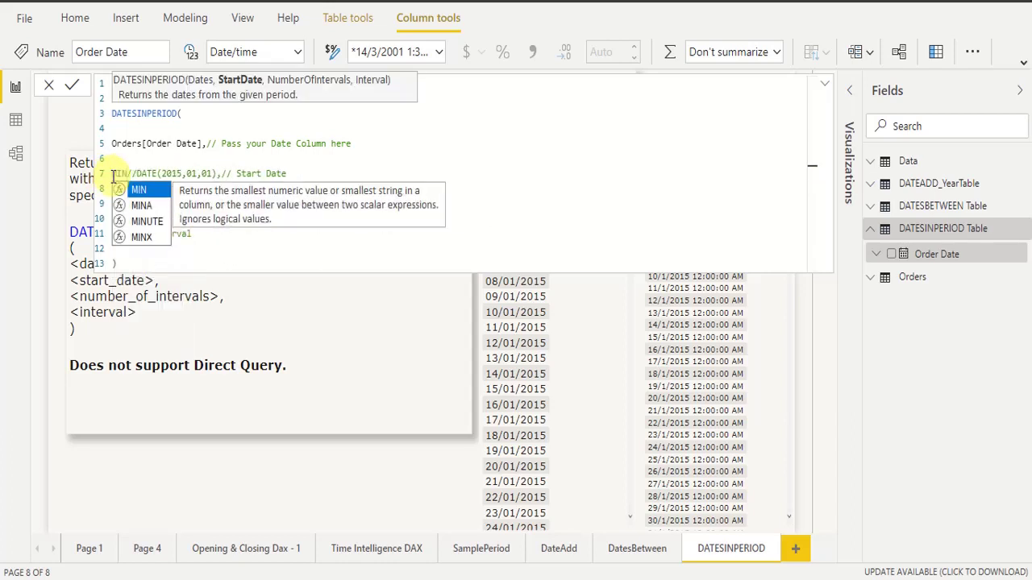
text(order)
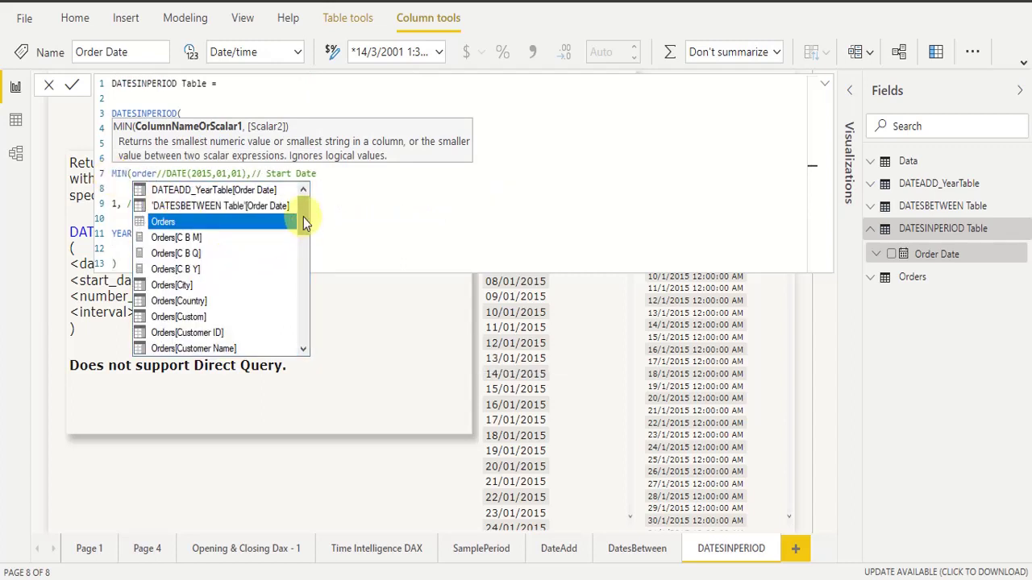
drag(304, 218, 301, 264)
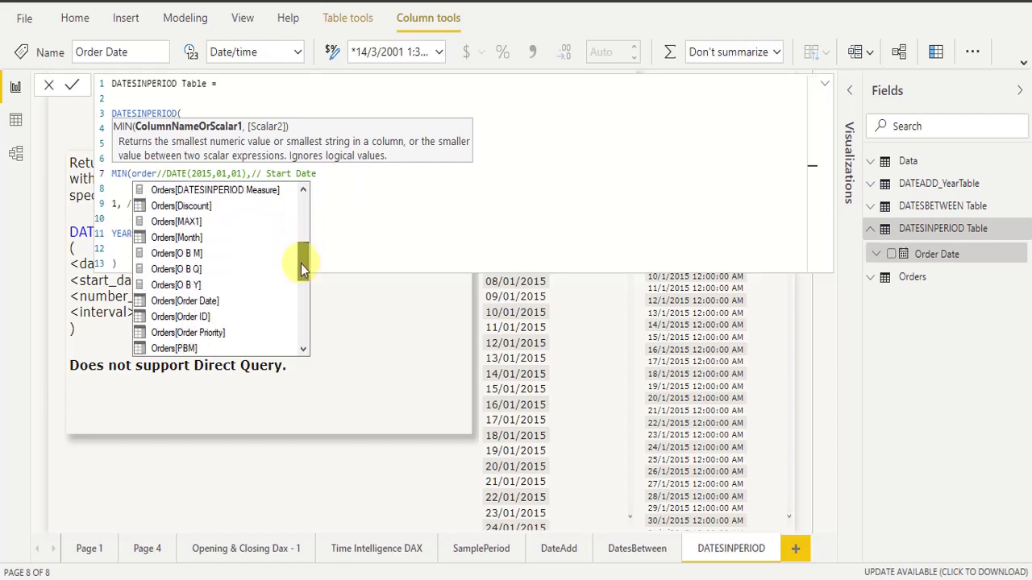
click(201, 300)
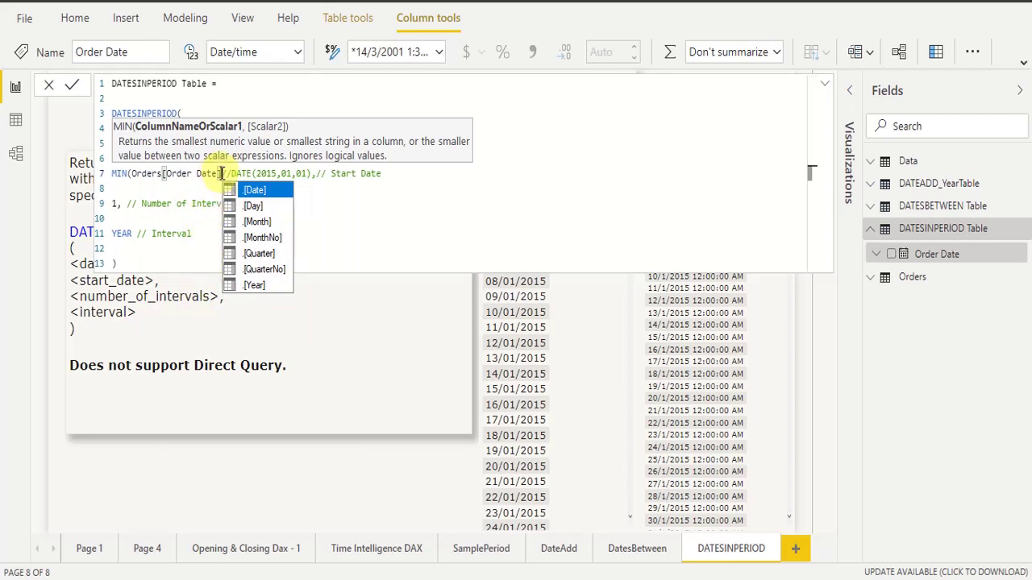
text(),)
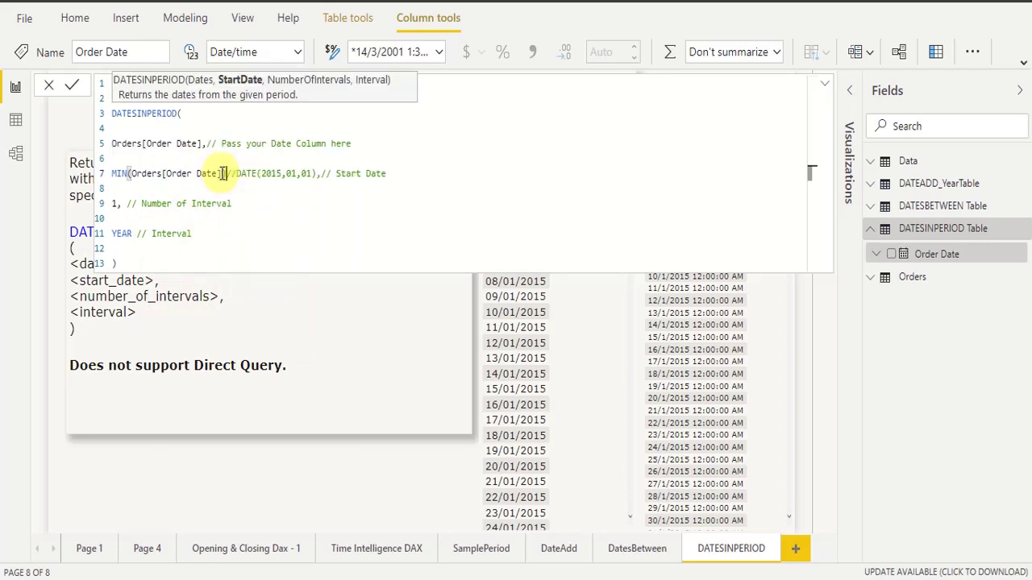
click(299, 189)
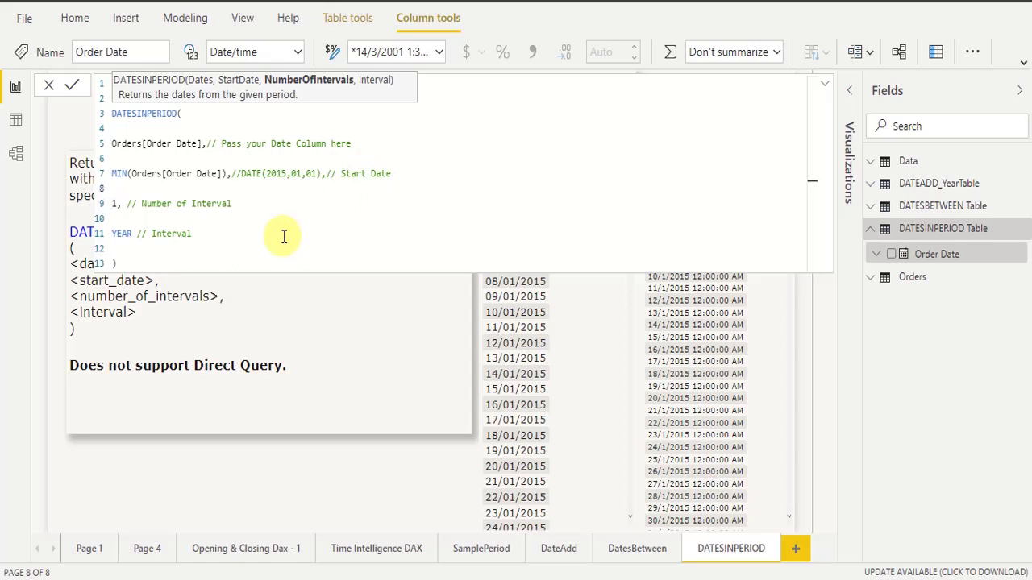
click(239, 218)
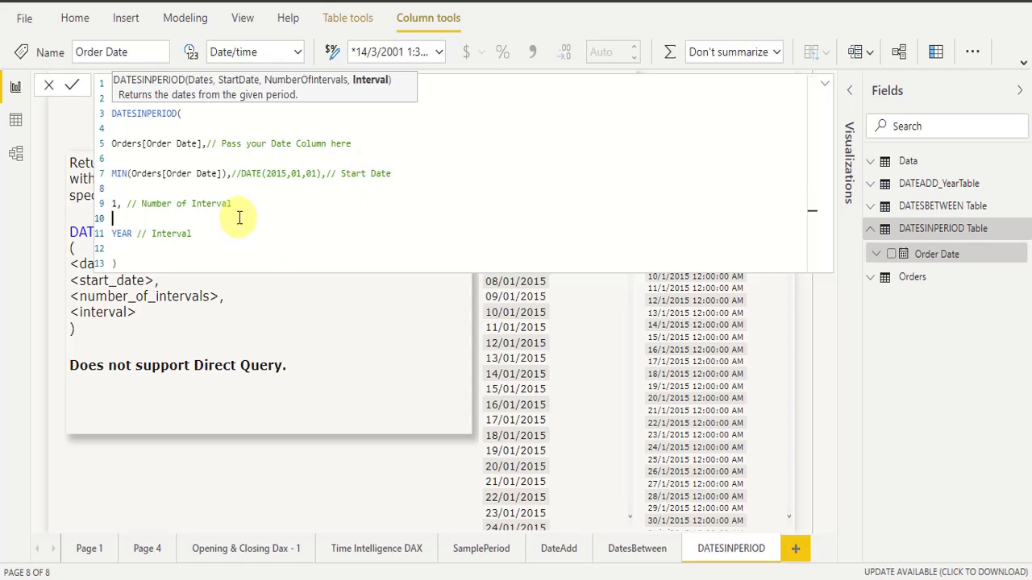
Commit the formula with the MIN start date and review the dates from first to last in the table visual
click(73, 96)
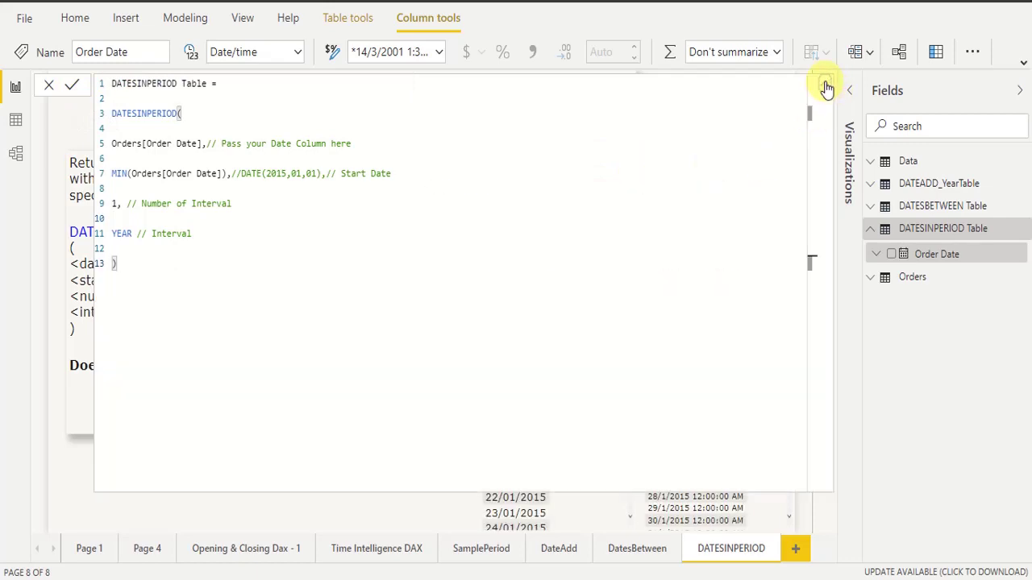
click(824, 87)
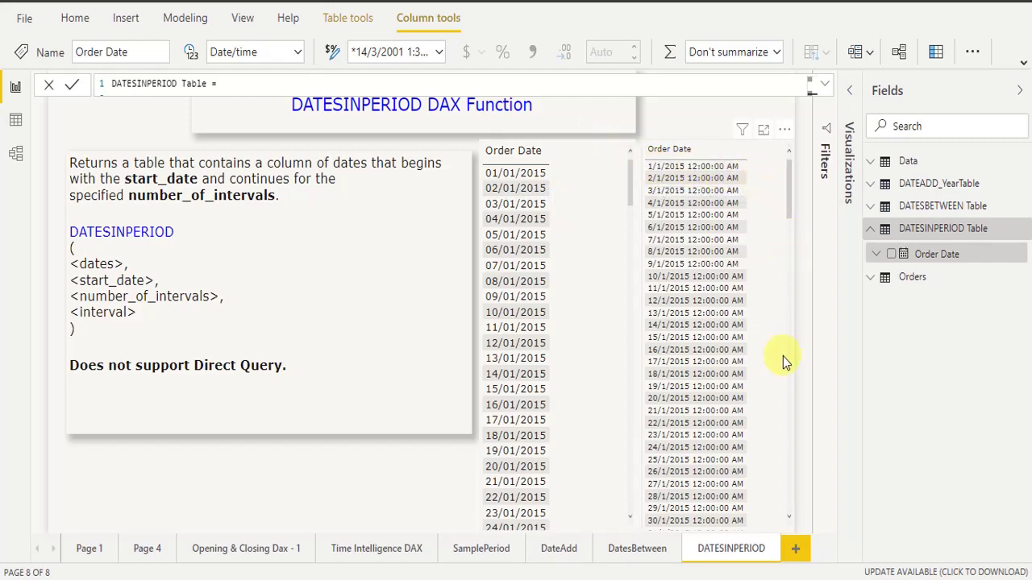
click(785, 387)
drag(790, 196, 785, 518)
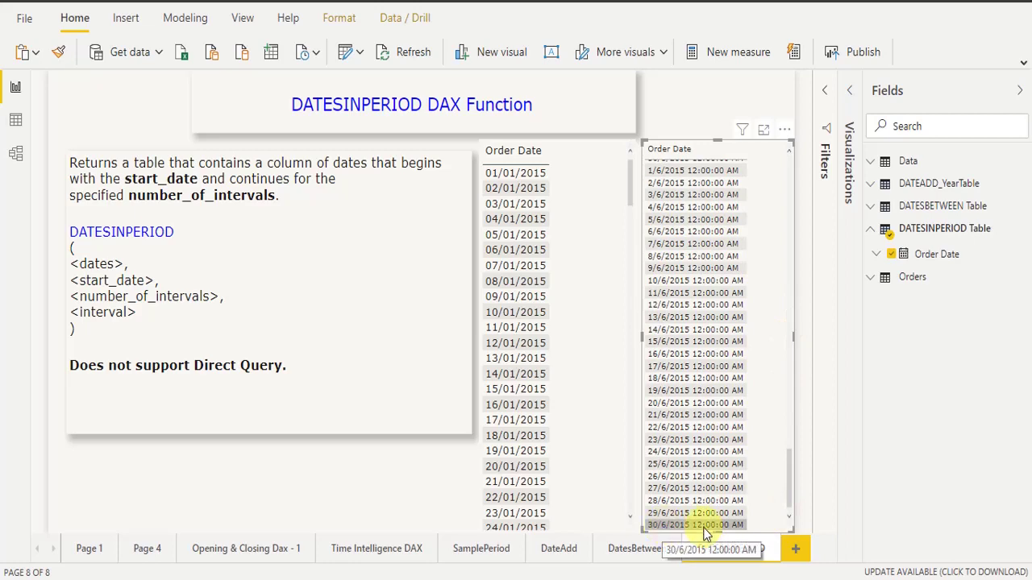
drag(789, 498, 778, 209)
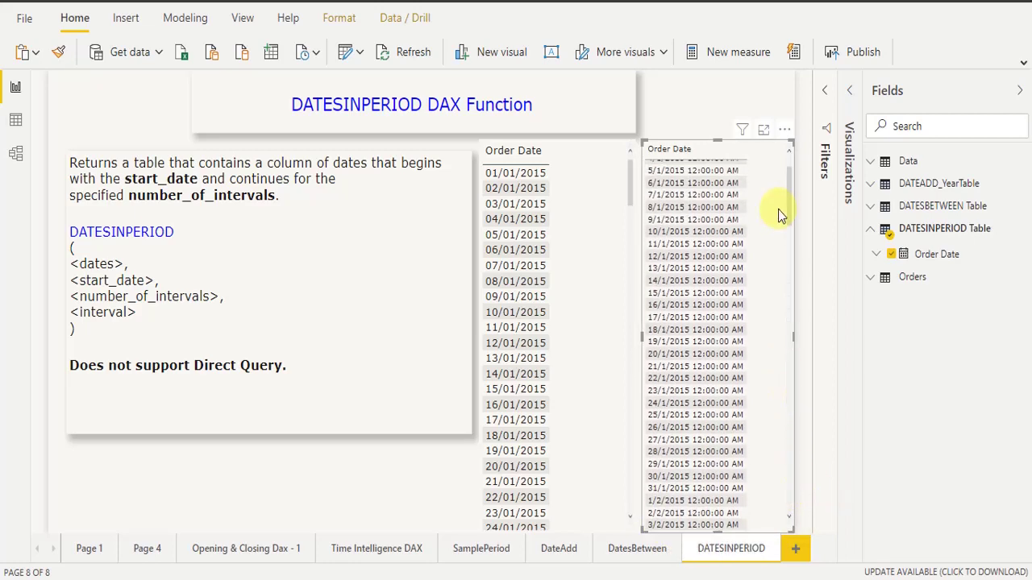
Replace MIN with MAX in the DATESINPERIOD Table formula so the start date is MAX(Orders[Order Date])
click(884, 233)
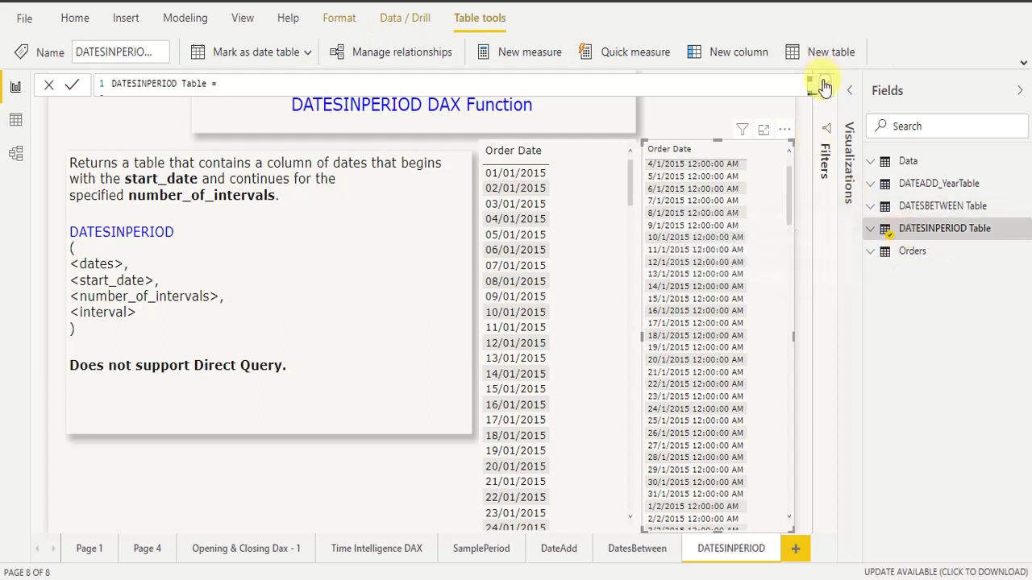
click(812, 84)
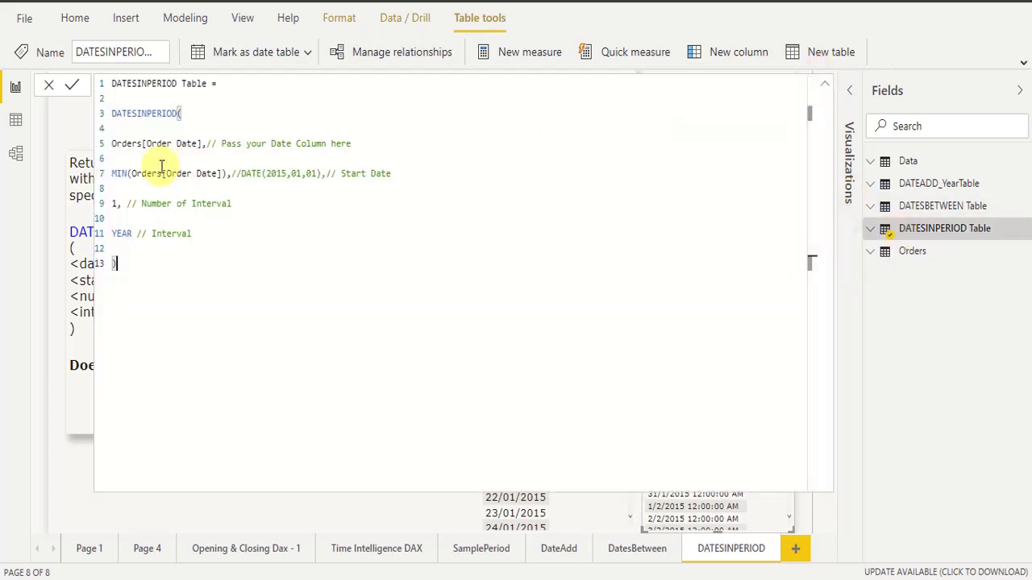
click(119, 173)
text(MAX)
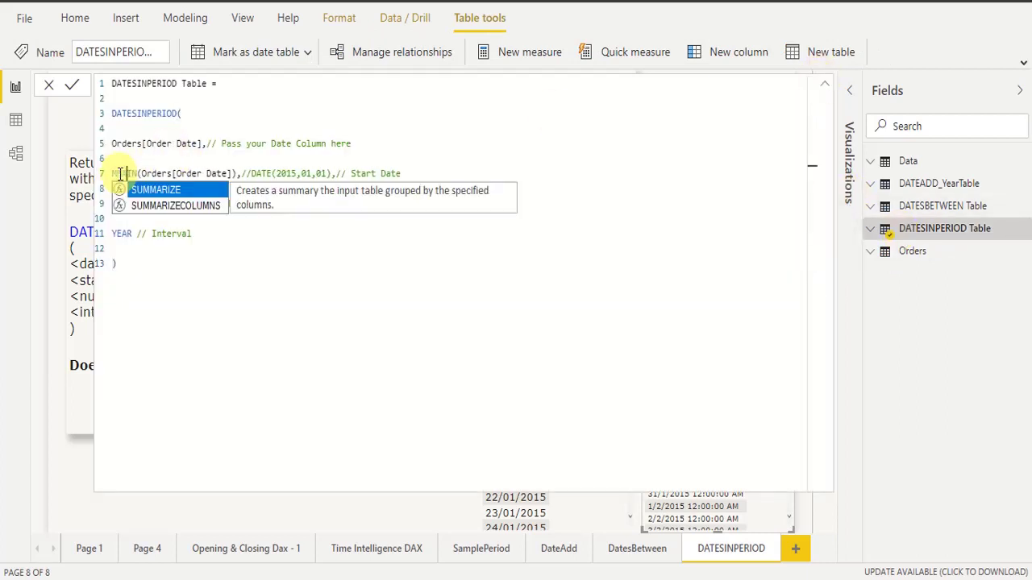
double_click(119, 173)
text(S)
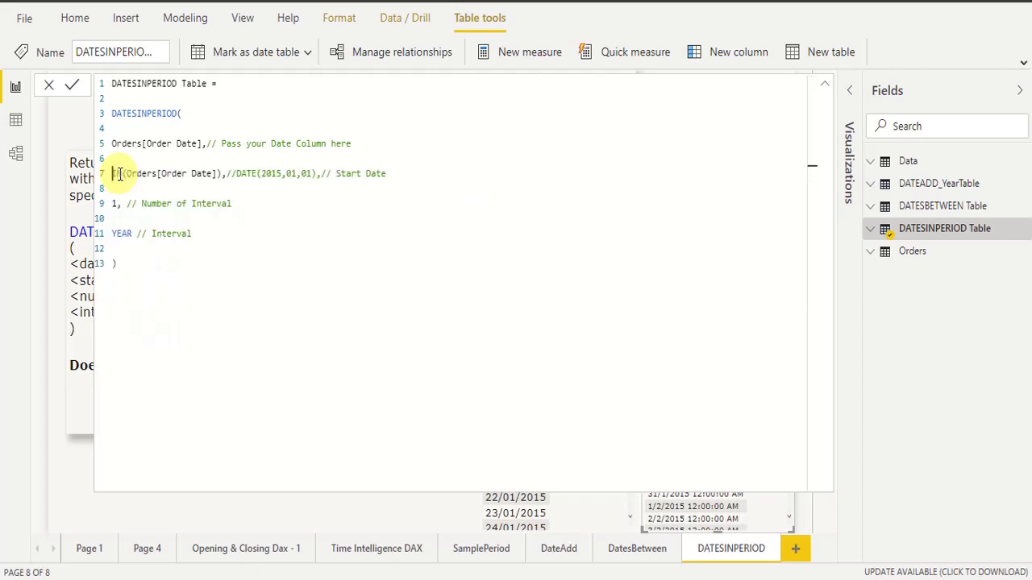
key(Delete)
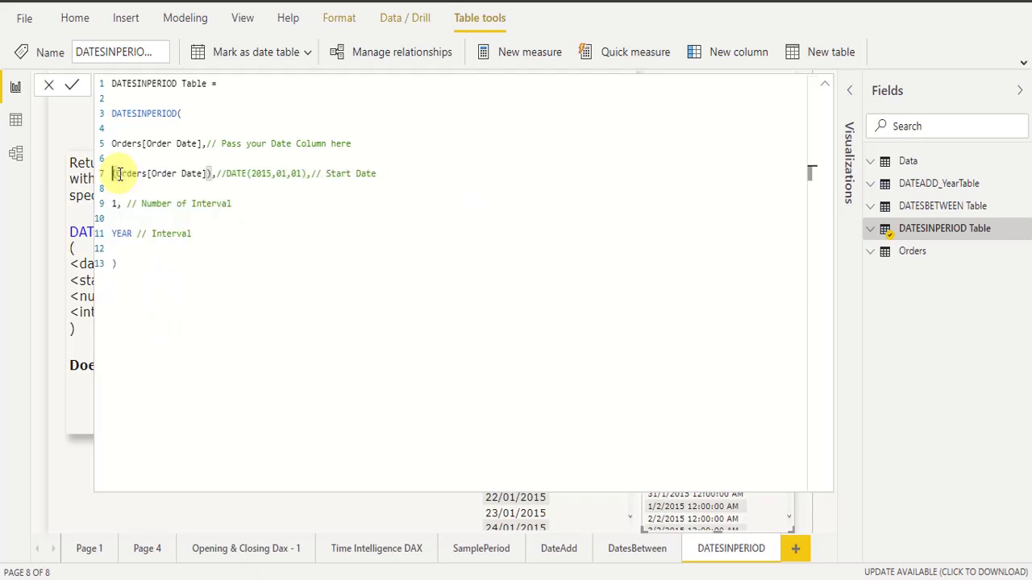
text(MAX()
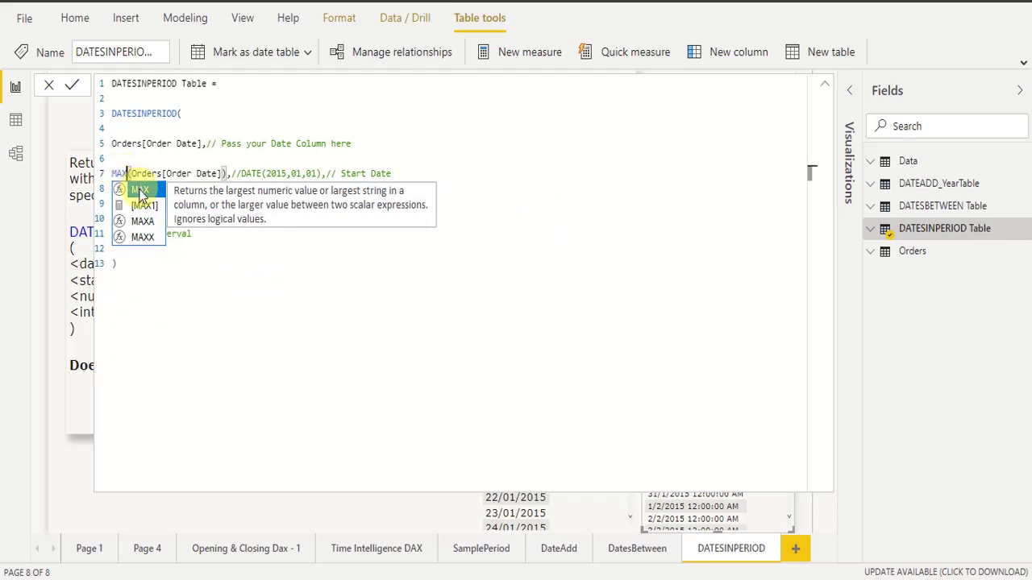
click(213, 249)
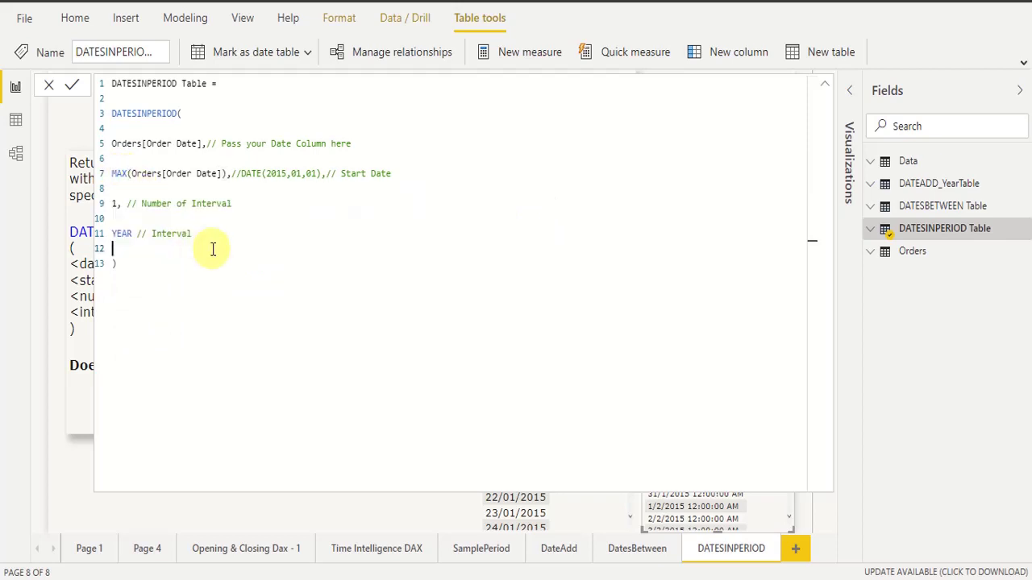
Set the formula's number of intervals to -1 and the interval type to DAY
click(114, 204)
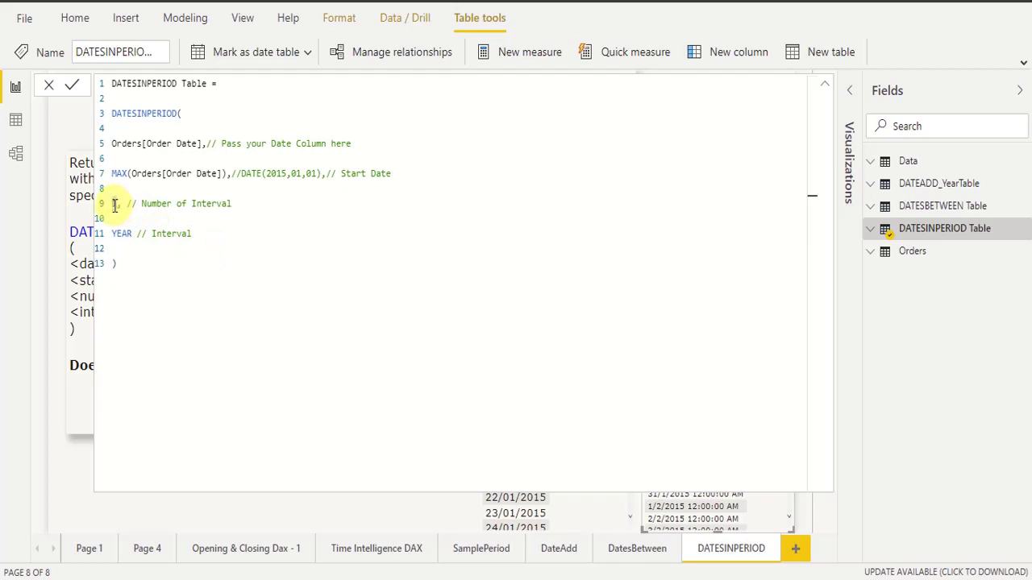
text(-)
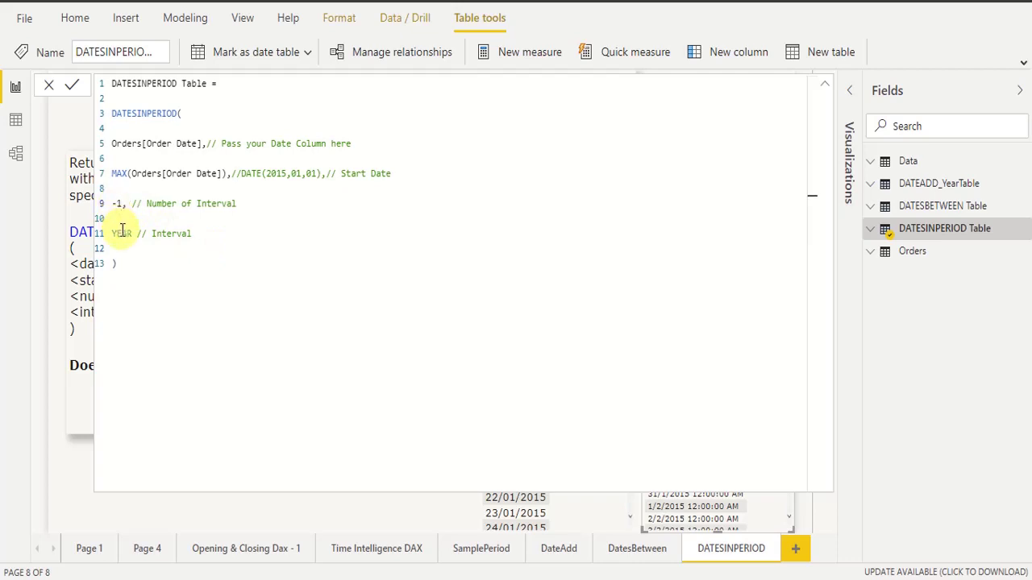
double_click(122, 232)
text(DAY)
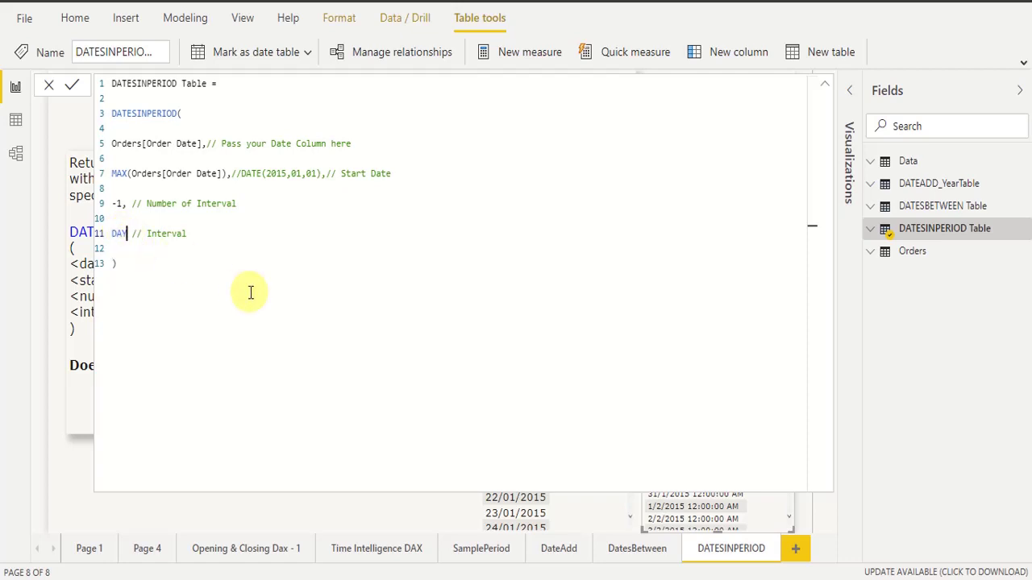
Change the number of DAY intervals in the formula to -2
click(120, 205)
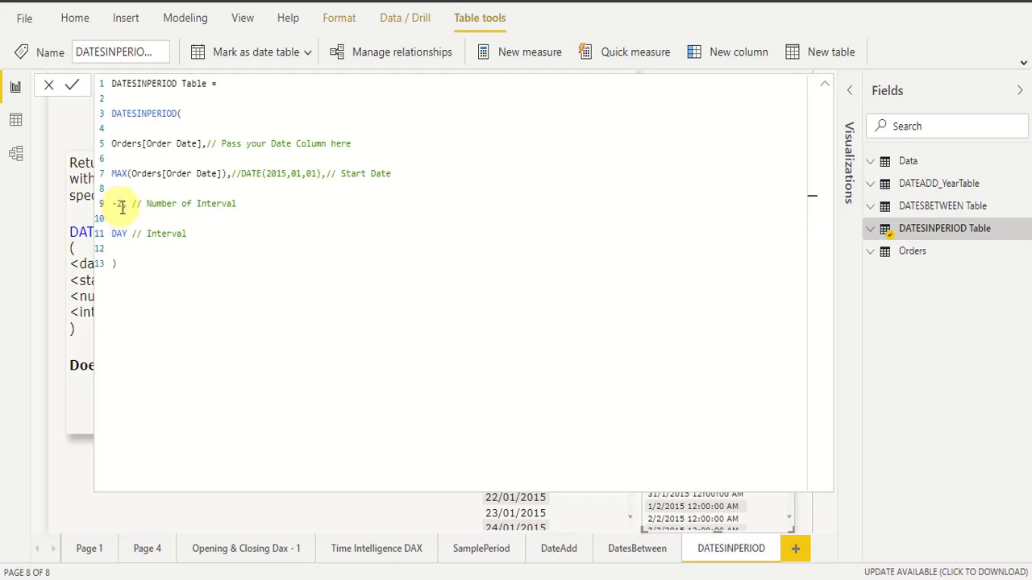
key(BackSpace)
text(2)
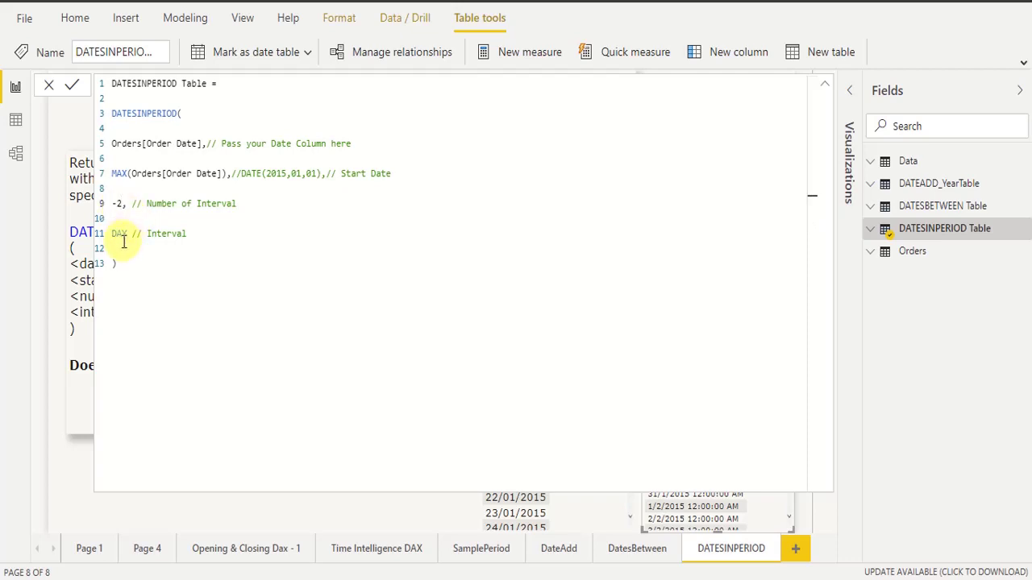
click(122, 235)
click(170, 274)
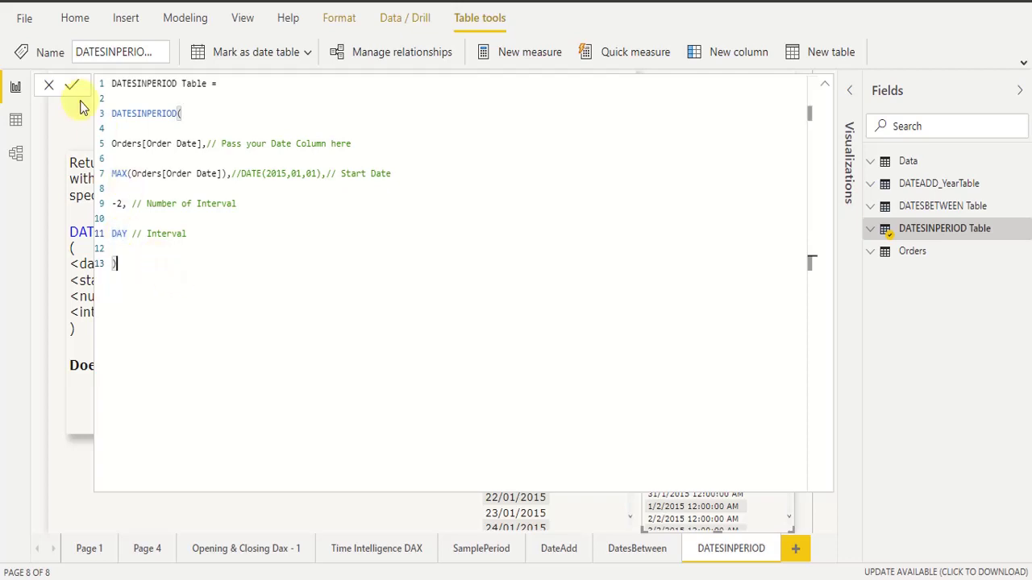
Commit the DAY formula, check the dates returned in the table visual, and reopen the full formula
key(Return)
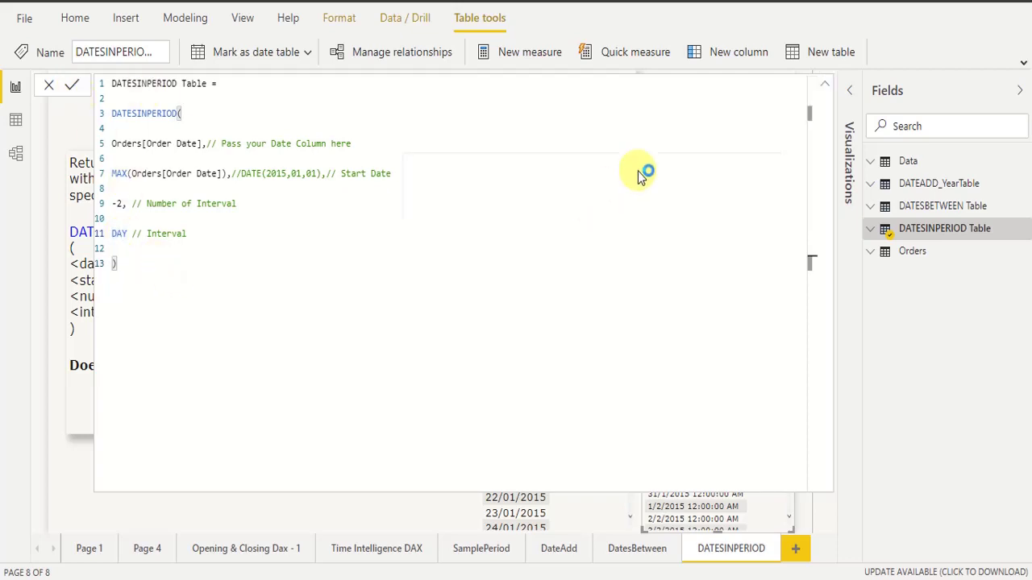
click(825, 85)
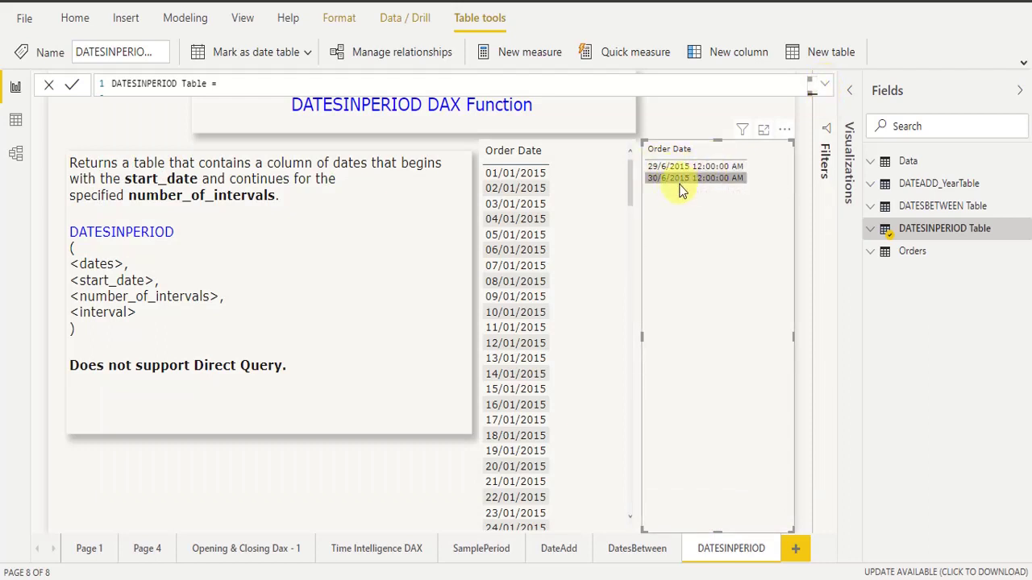
click(825, 86)
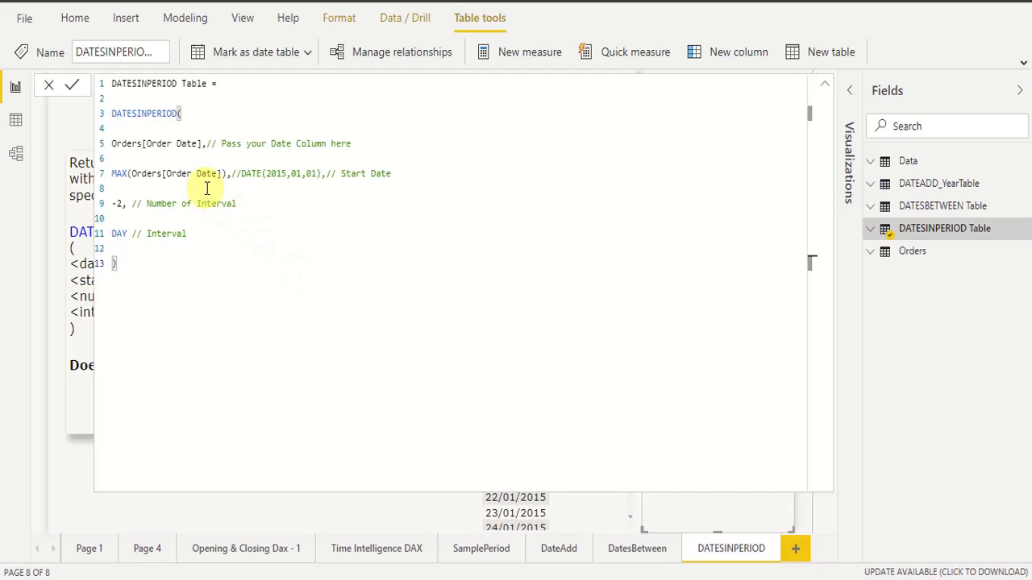
Close the table formula and examine the full DATESINPERIOD Measure formula in the Orders table
key(Up)
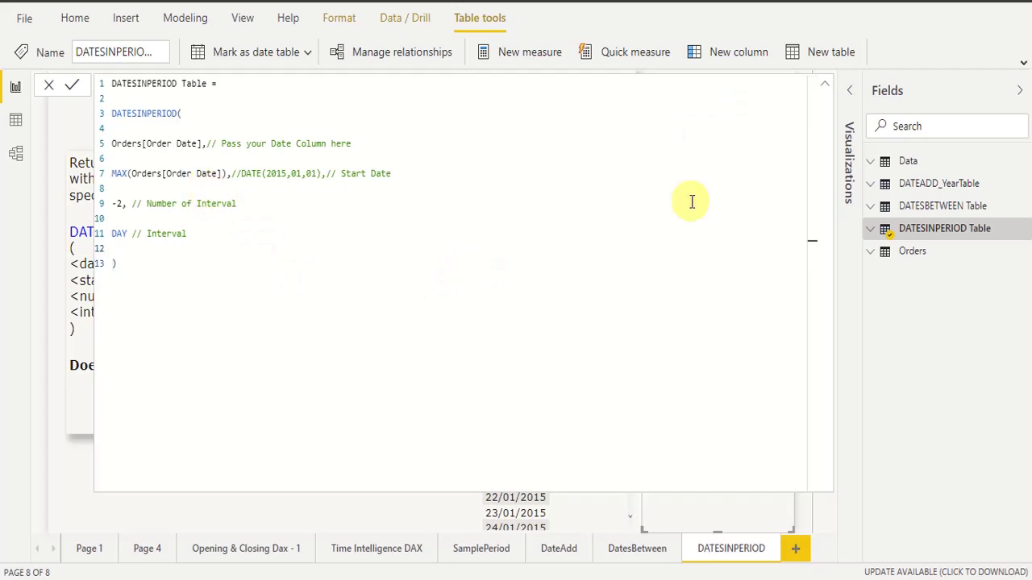
click(824, 81)
click(387, 485)
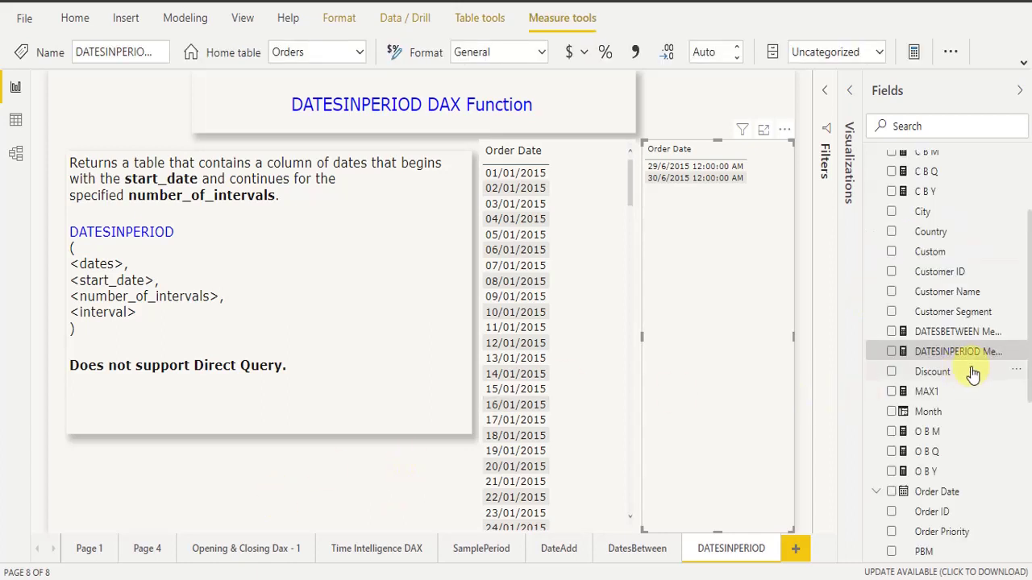
double_click(921, 351)
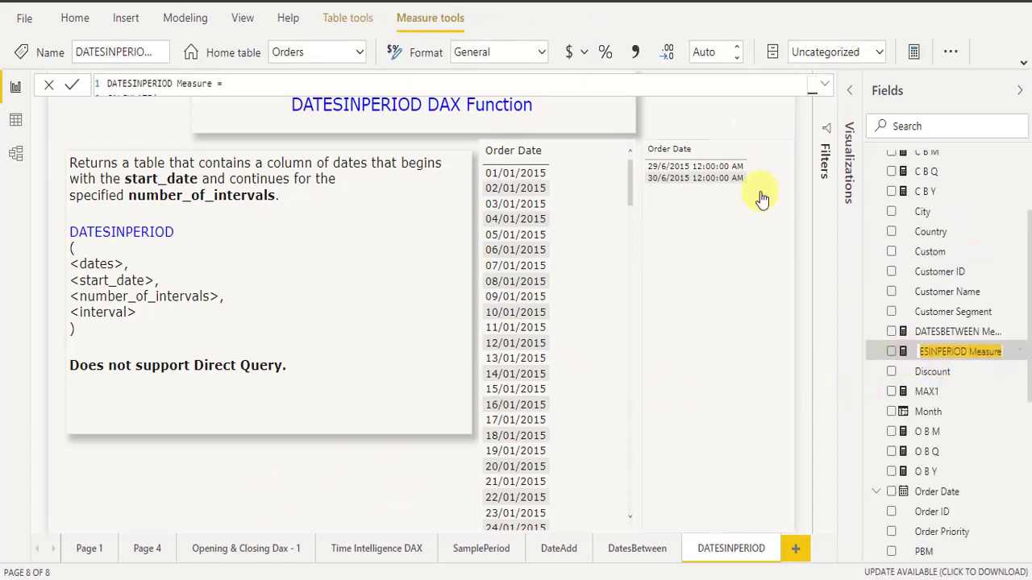
click(824, 83)
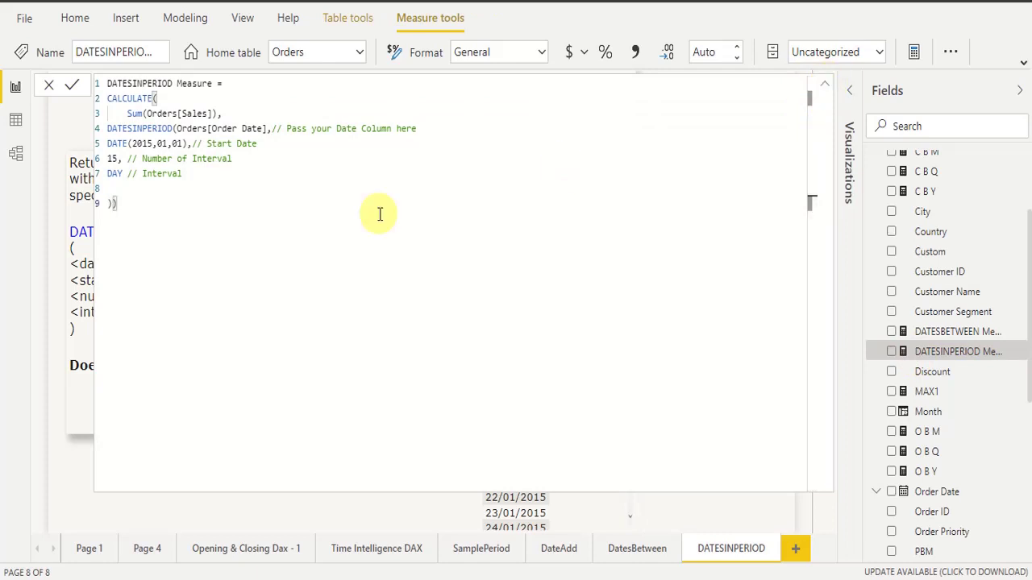
drag(202, 206, 111, 87)
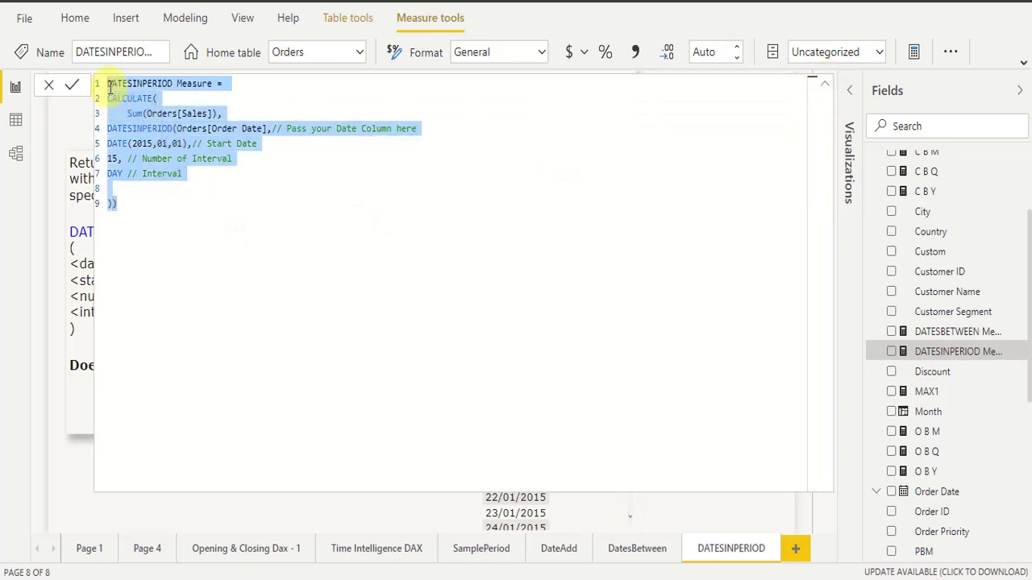
click(275, 252)
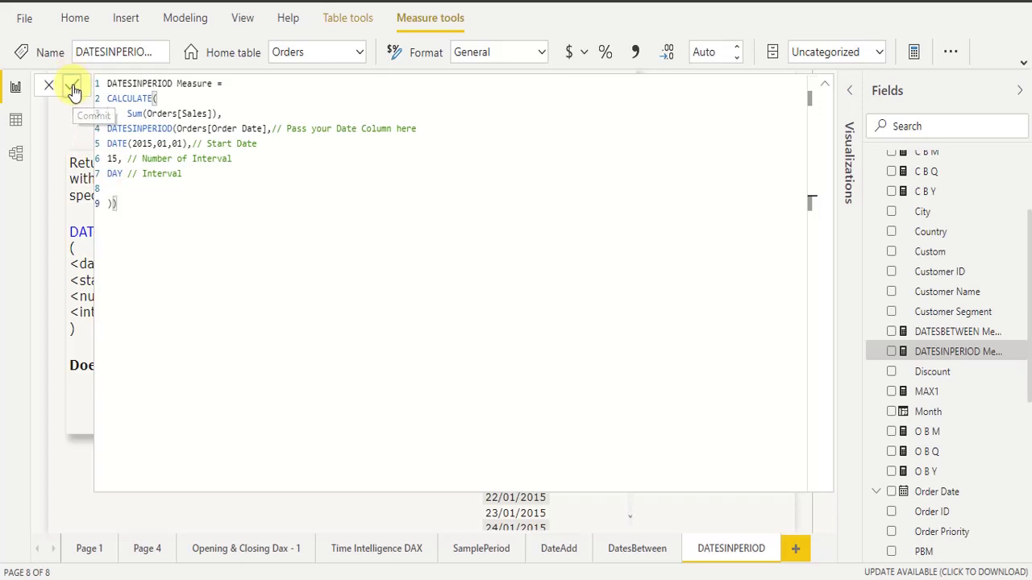
click(826, 88)
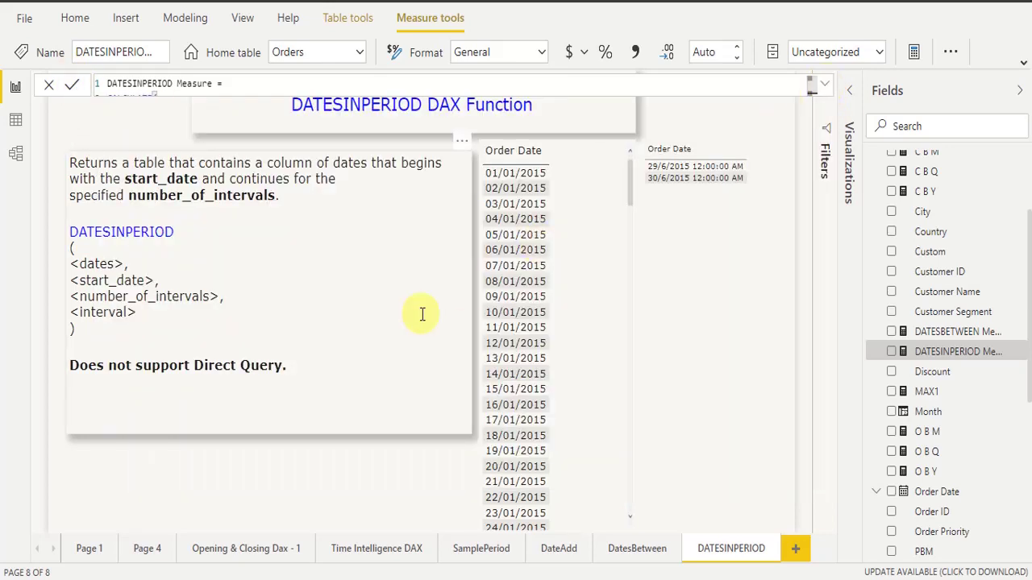
Shorten the description text box from its lower edge to free space beneath it on the report page
click(292, 433)
drag(269, 430, 272, 395)
click(295, 476)
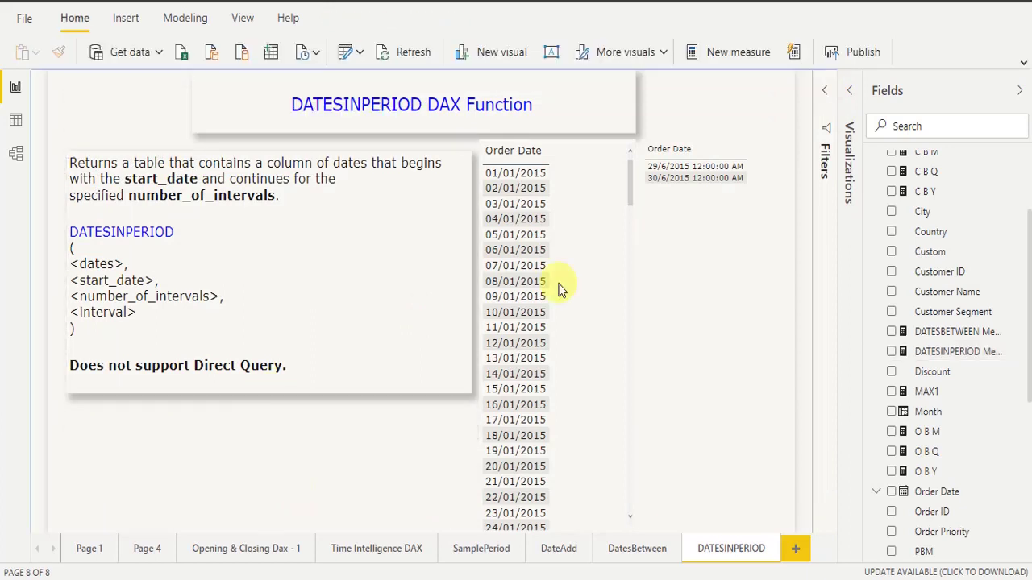
Add a small card visual below the description showing DATESINPERIOD Measure, with the data label's display units set to None
click(853, 91)
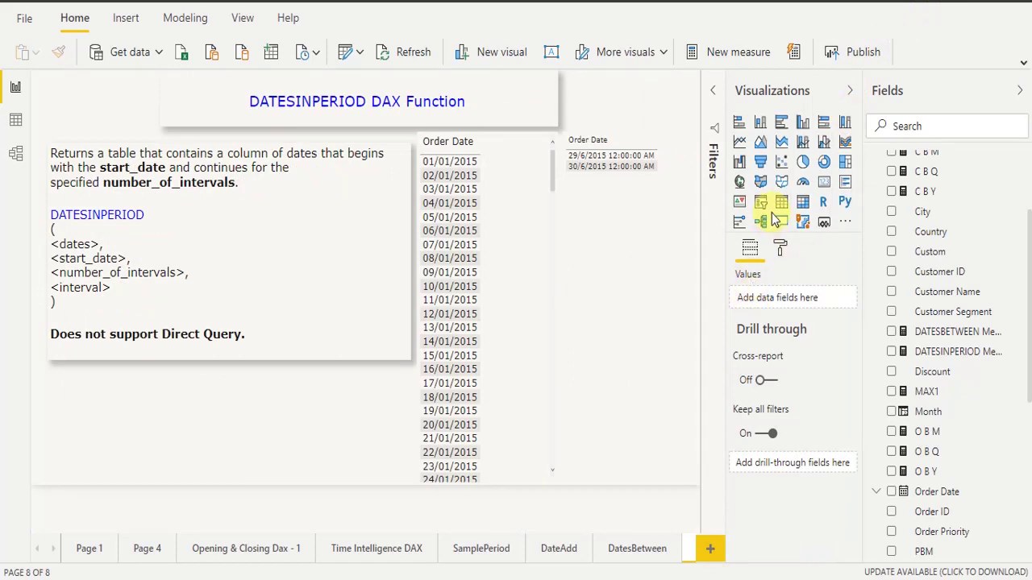
click(821, 184)
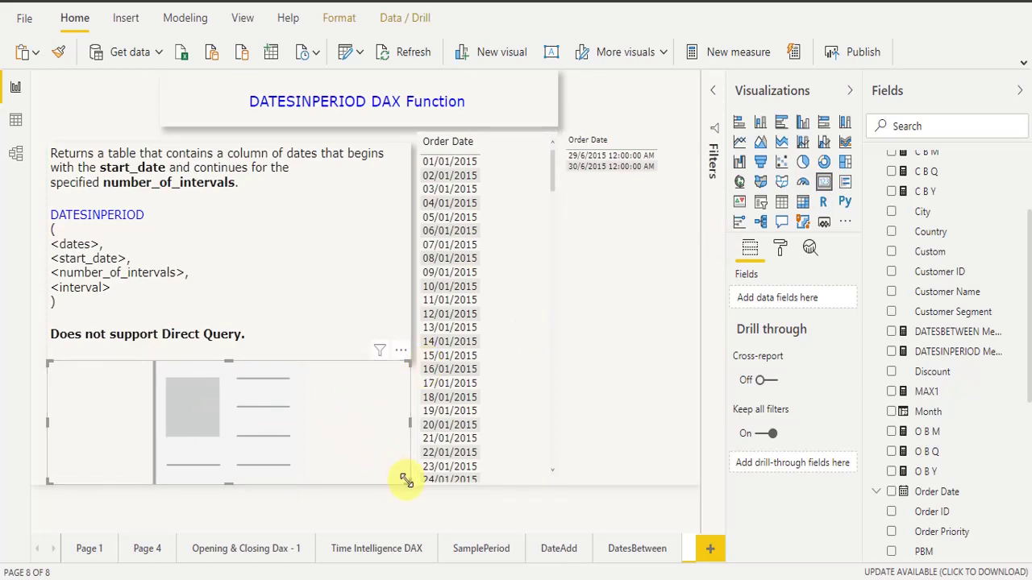
drag(406, 480, 339, 443)
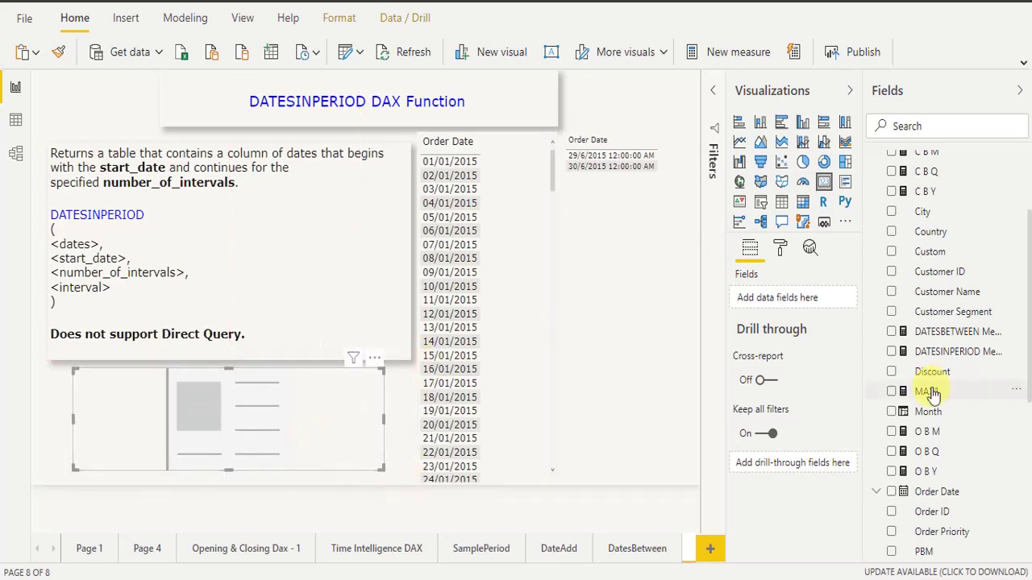
drag(977, 350, 806, 304)
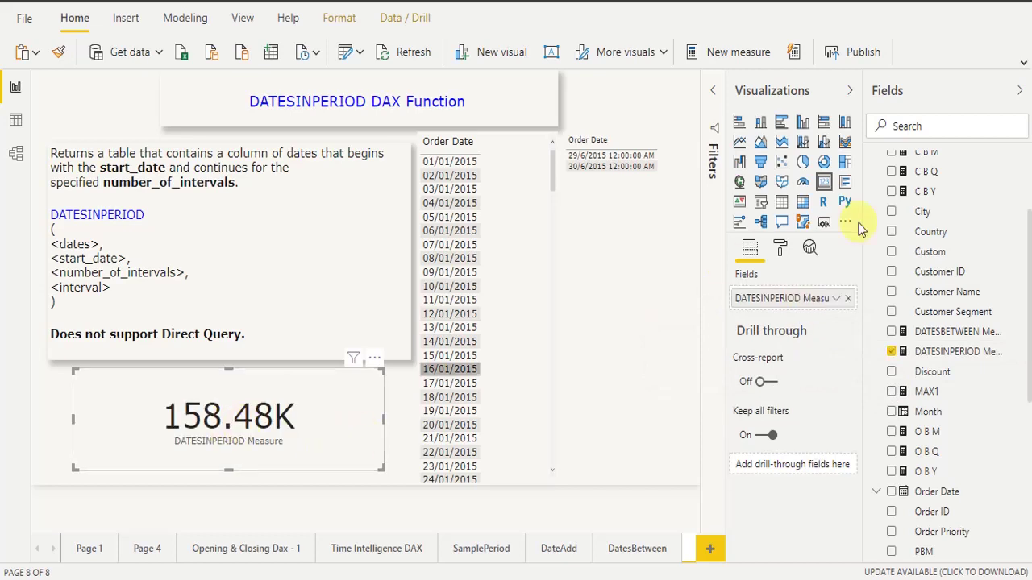
click(780, 249)
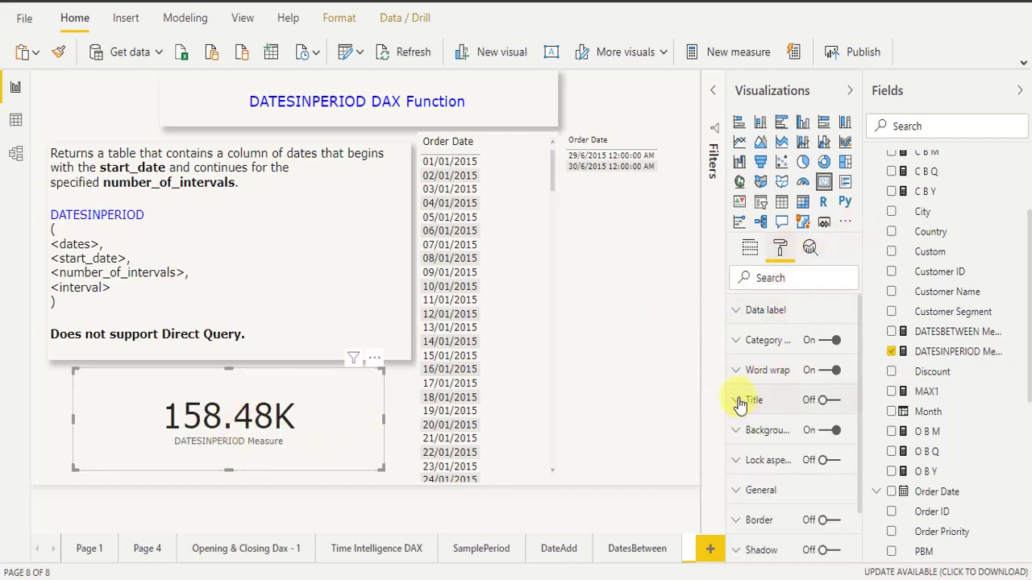
click(770, 310)
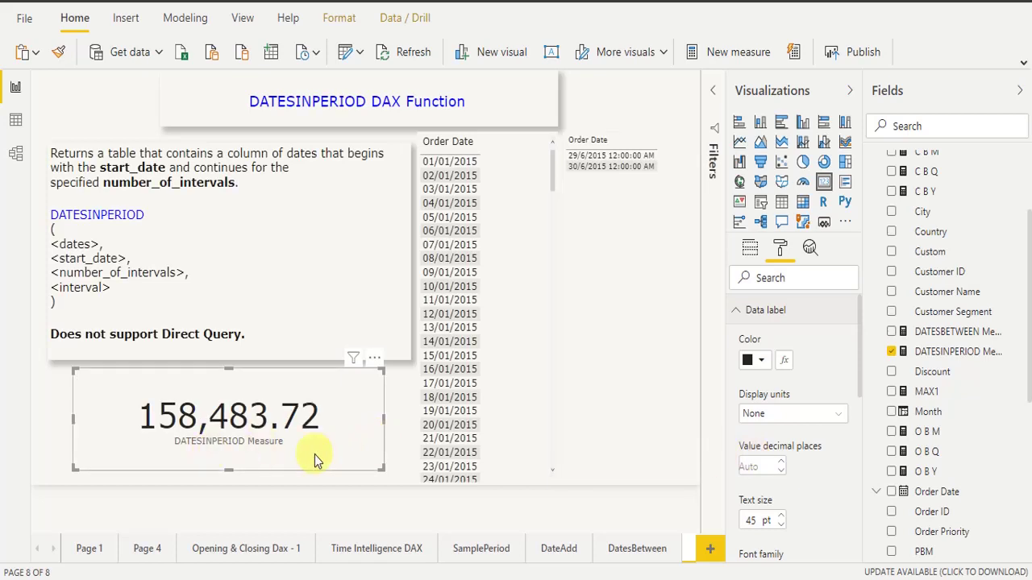
Set the number of intervals in the DATESINPERIOD Measure formula to 2 and commit it
click(936, 352)
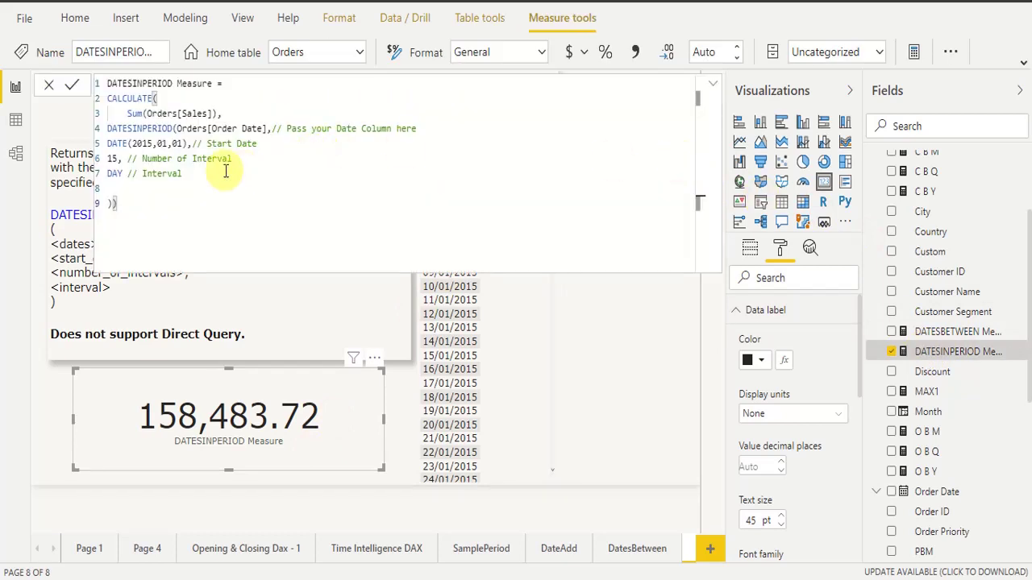
click(108, 159)
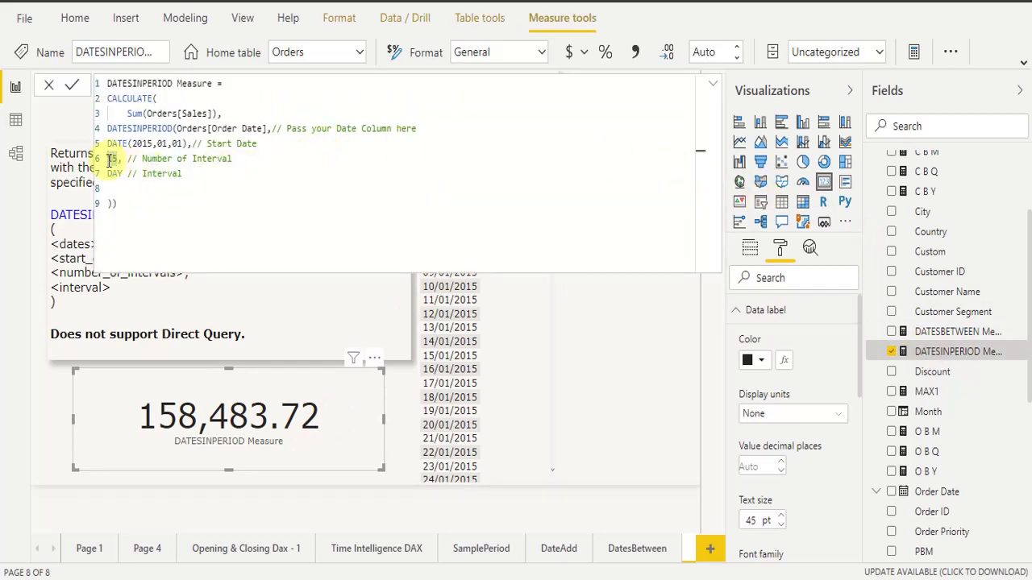
key(Delete)
key(Delete)
text(2)
click(193, 205)
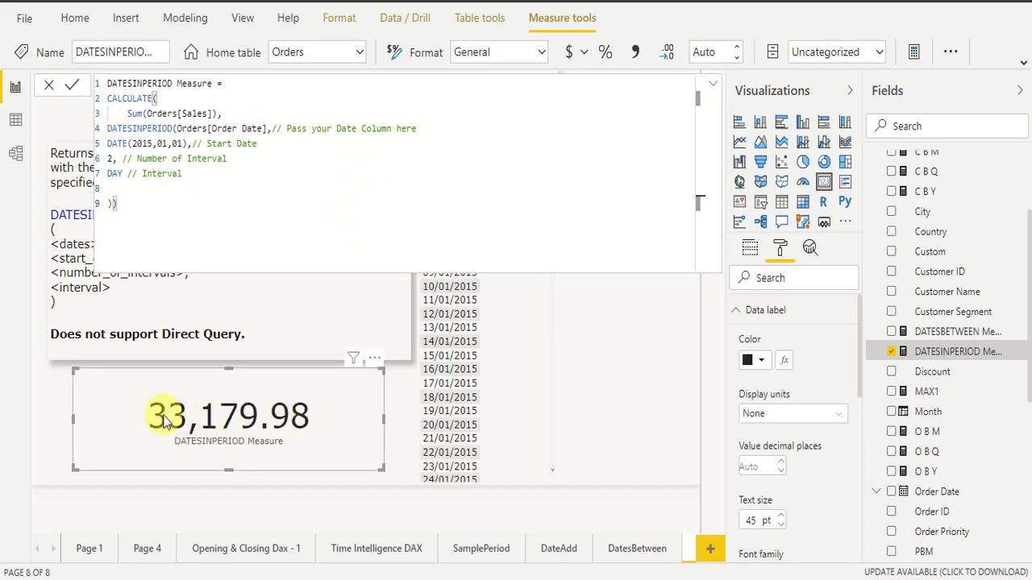
Examine the measure's DATESINPERIOD filter and Sum(Orders[Sales]) expression inside CALCULATE, and close the formula
click(183, 187)
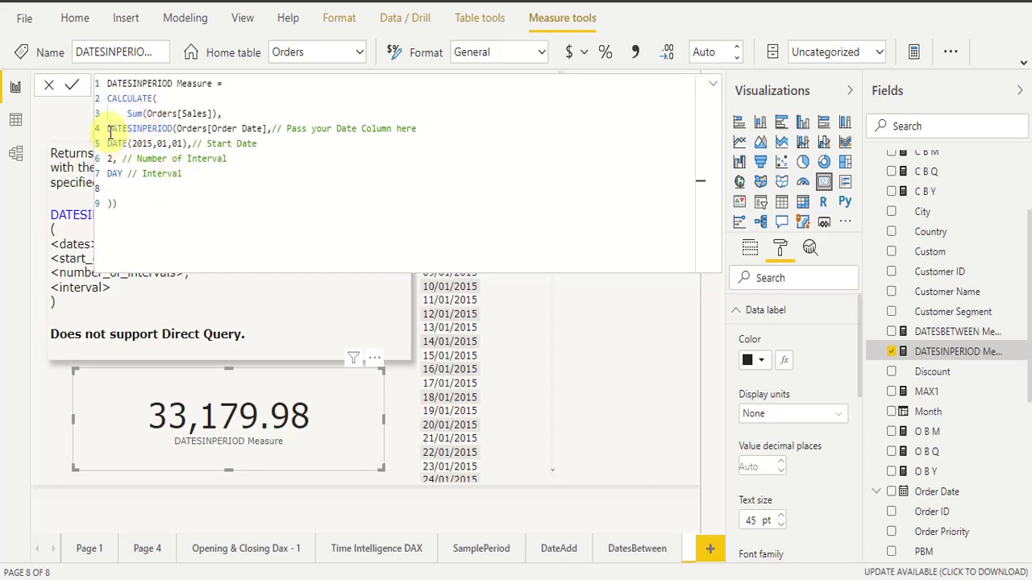
drag(107, 129, 112, 206)
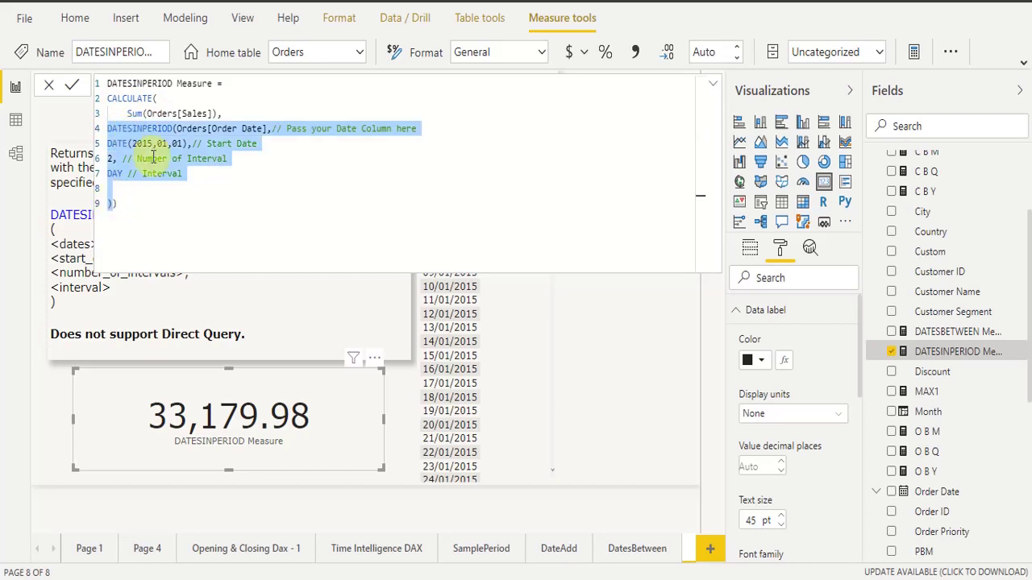
click(114, 98)
drag(114, 98, 216, 112)
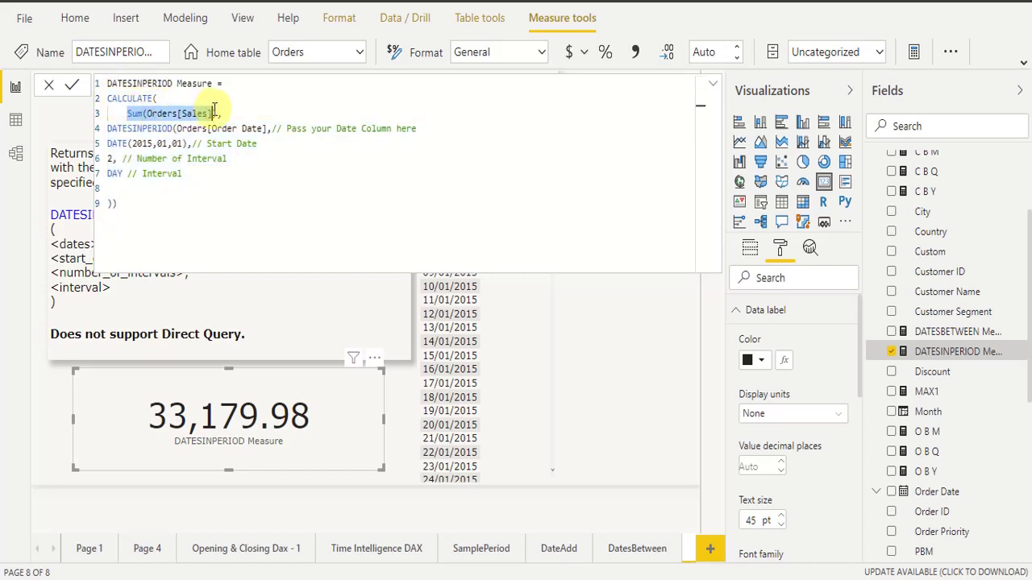
click(218, 114)
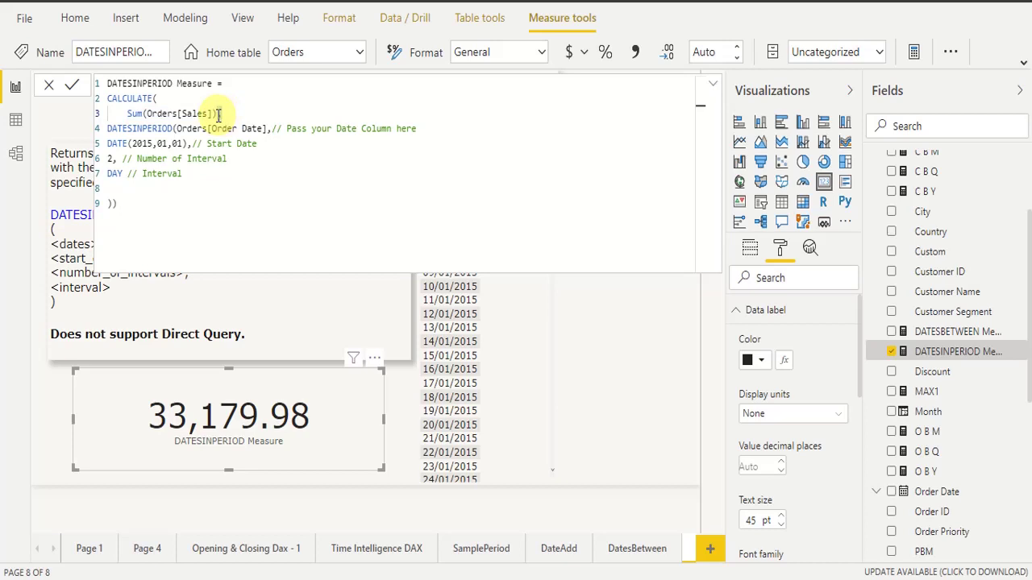
text(,)
click(116, 204)
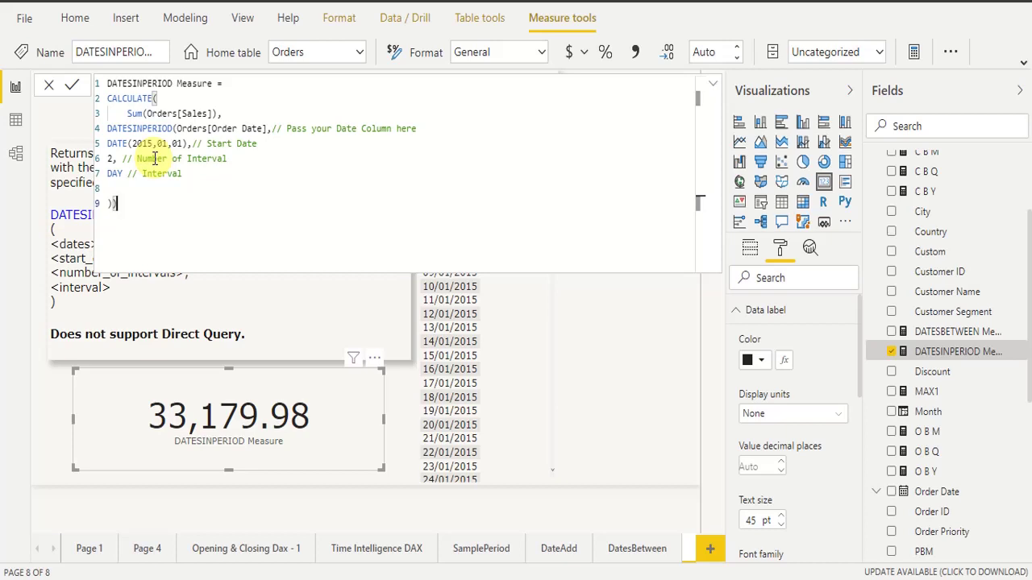
click(621, 284)
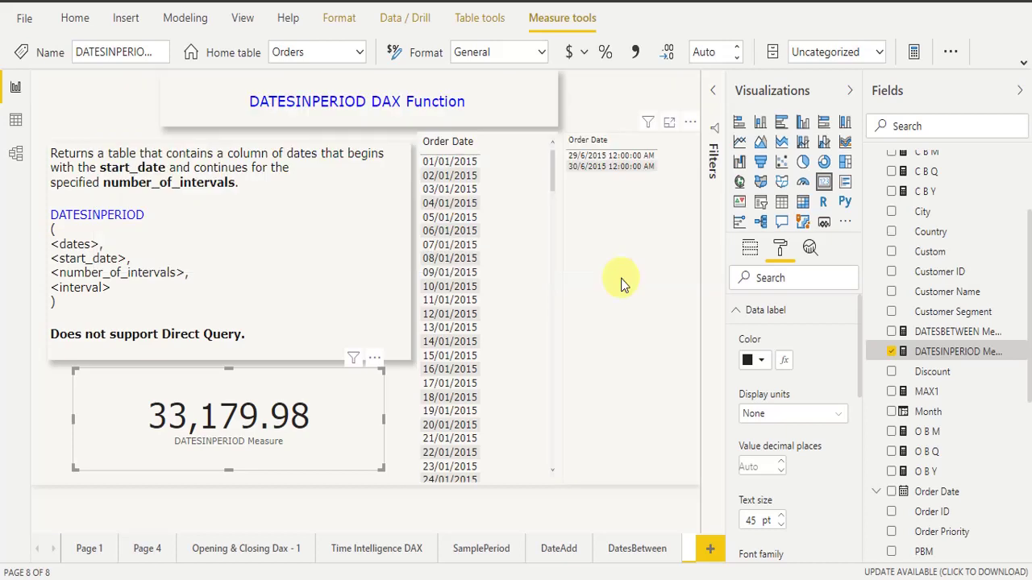